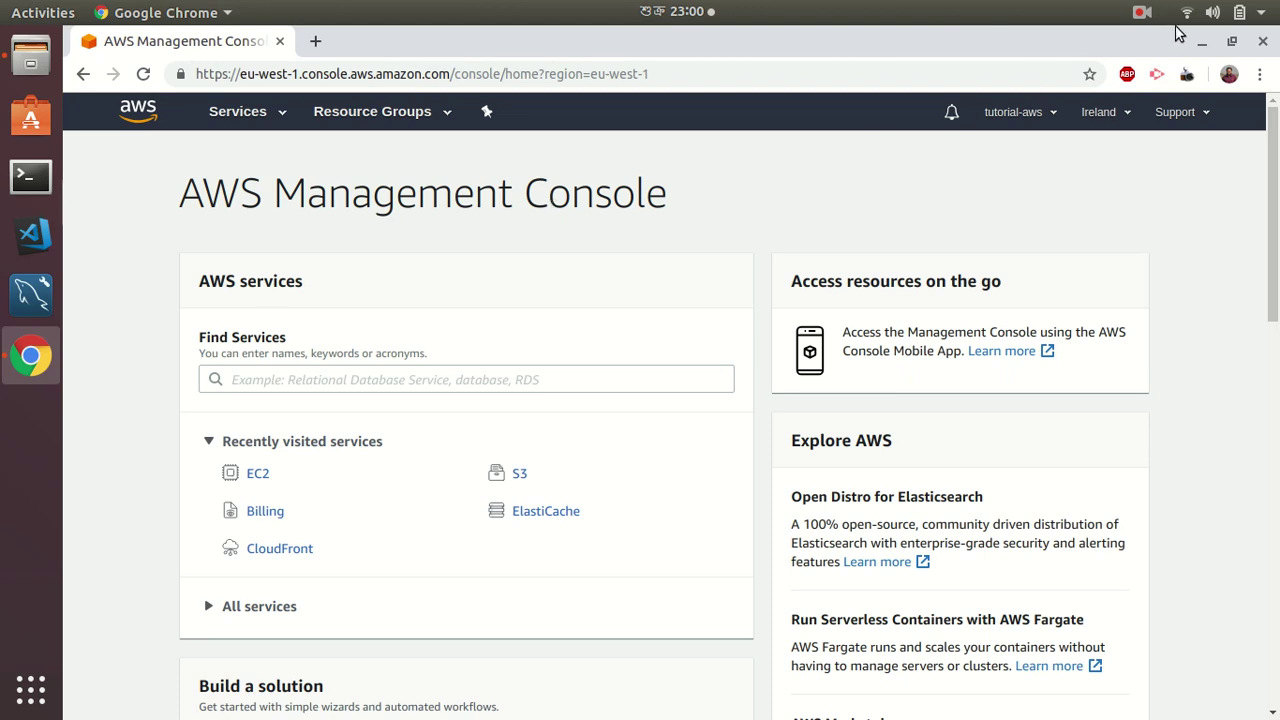
{"action": "left_click", "coordinate": [1141, 13]}
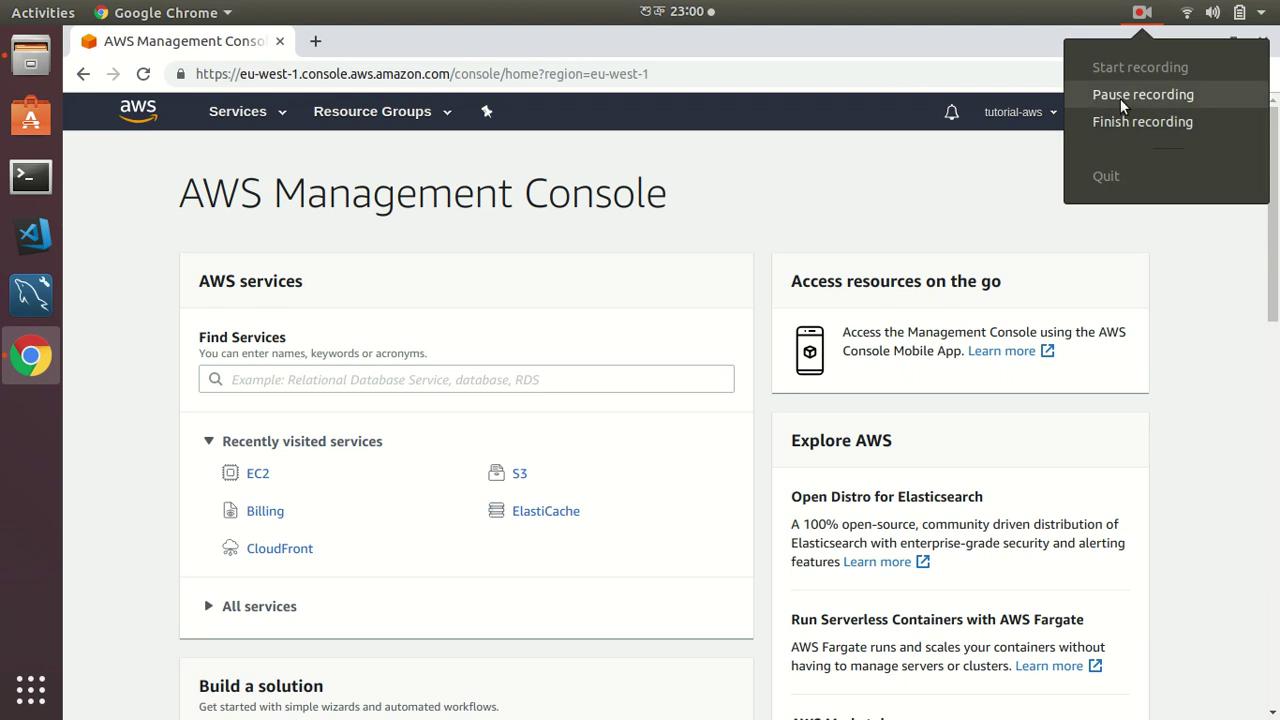
{"action": "left_click", "coordinate": [1120, 98]}
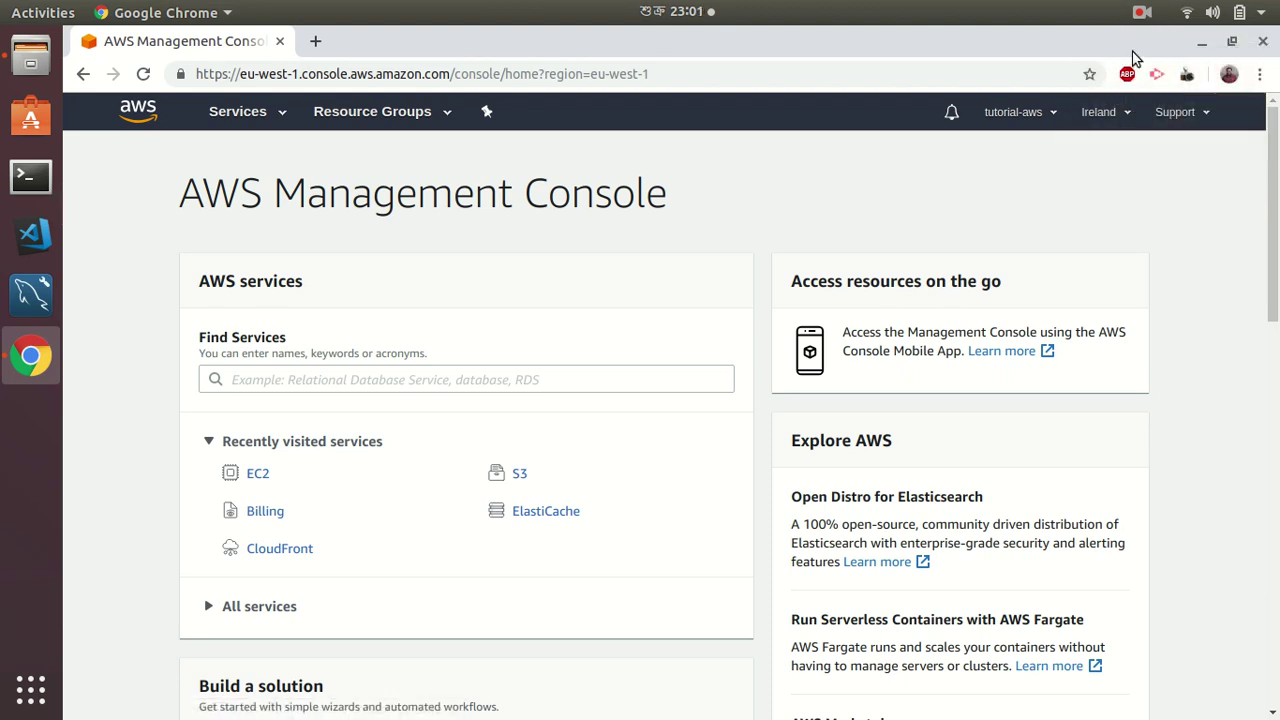
{"action": "left_click", "coordinate": [1141, 18]}
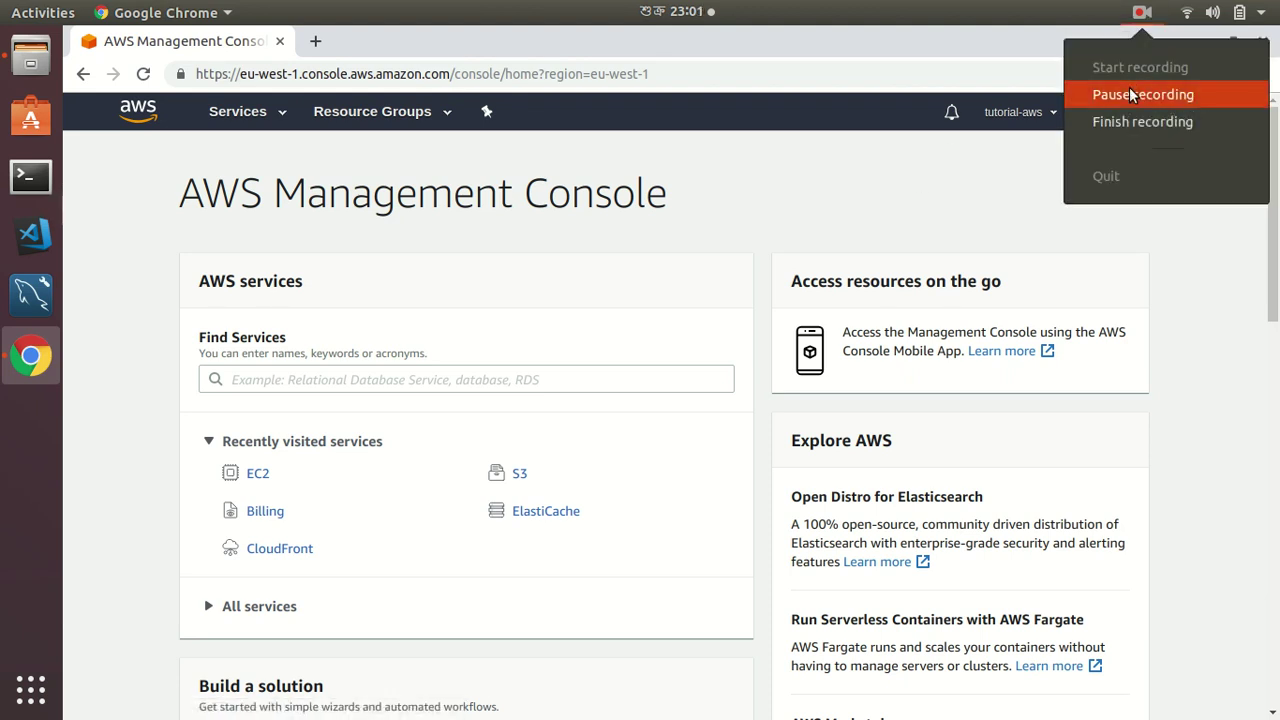
{"action": "left_click", "coordinate": [1129, 92]}
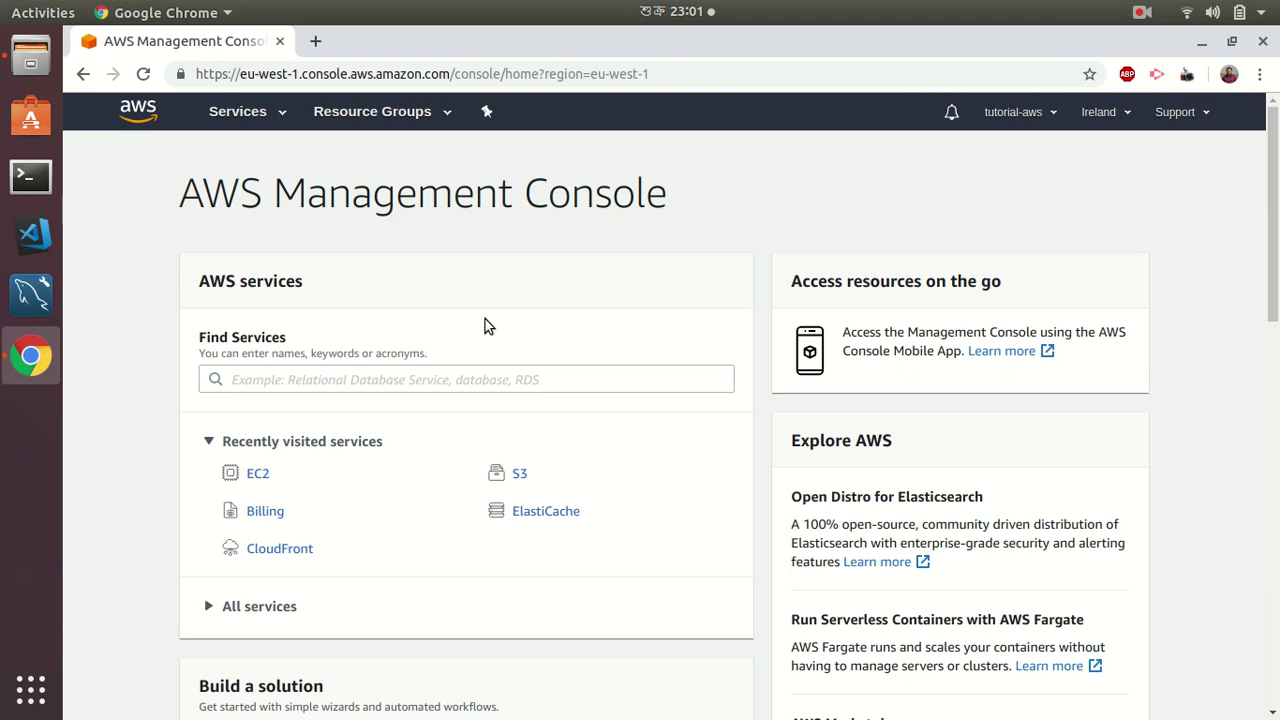
Find the EC2 service, open its dashboard and start launching a new instance
{"action": "left_click", "coordinate": [440, 384]}
{"action": "type", "text": "ec"}
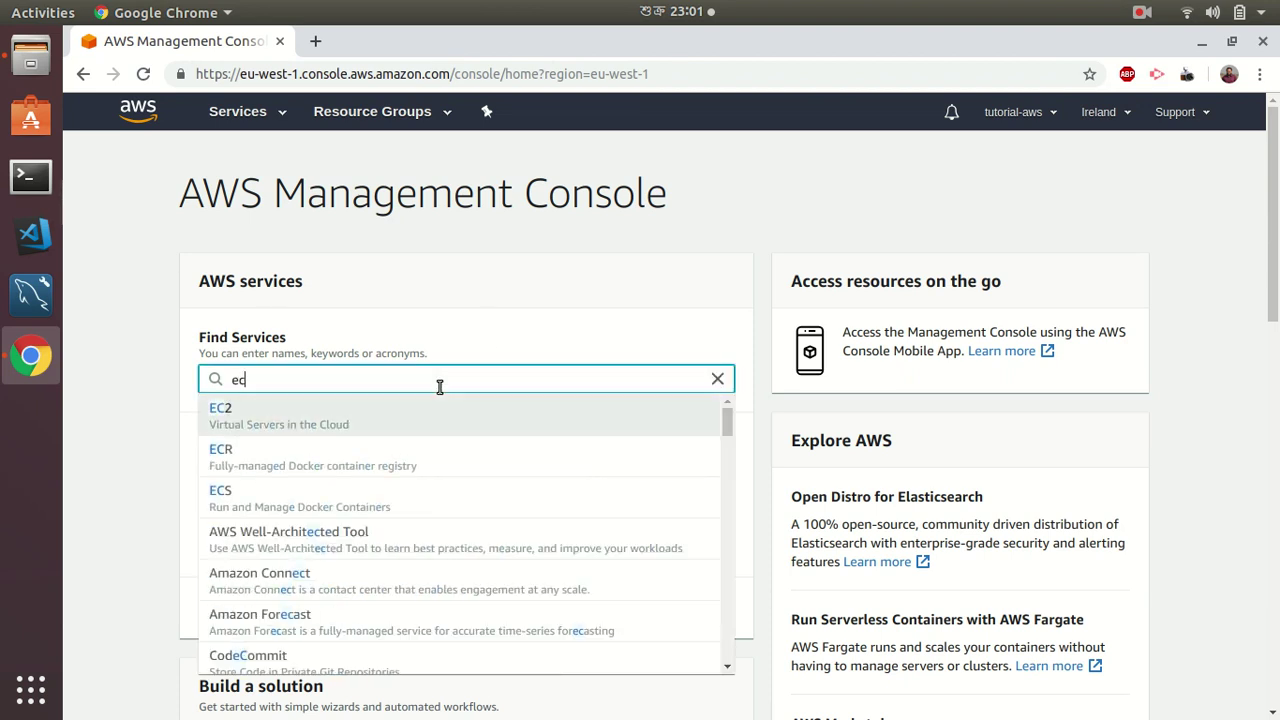
{"action": "left_click", "coordinate": [380, 416]}
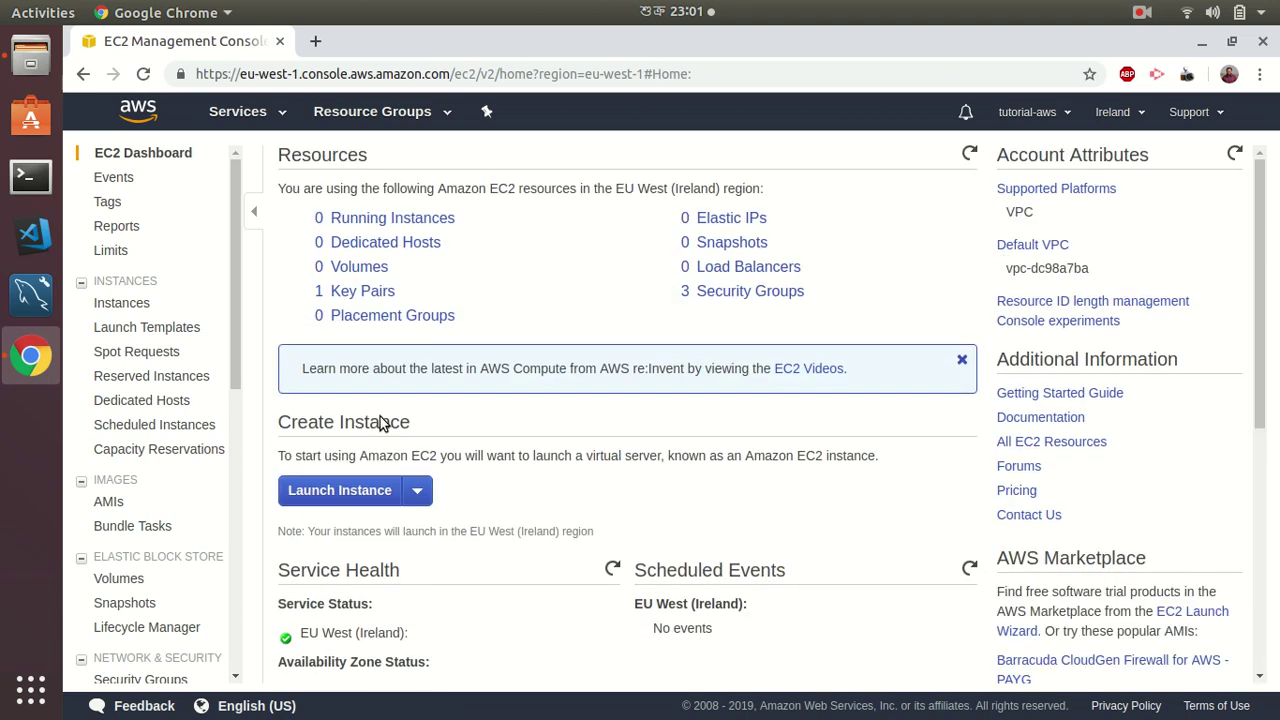
{"action": "left_click", "coordinate": [332, 491]}
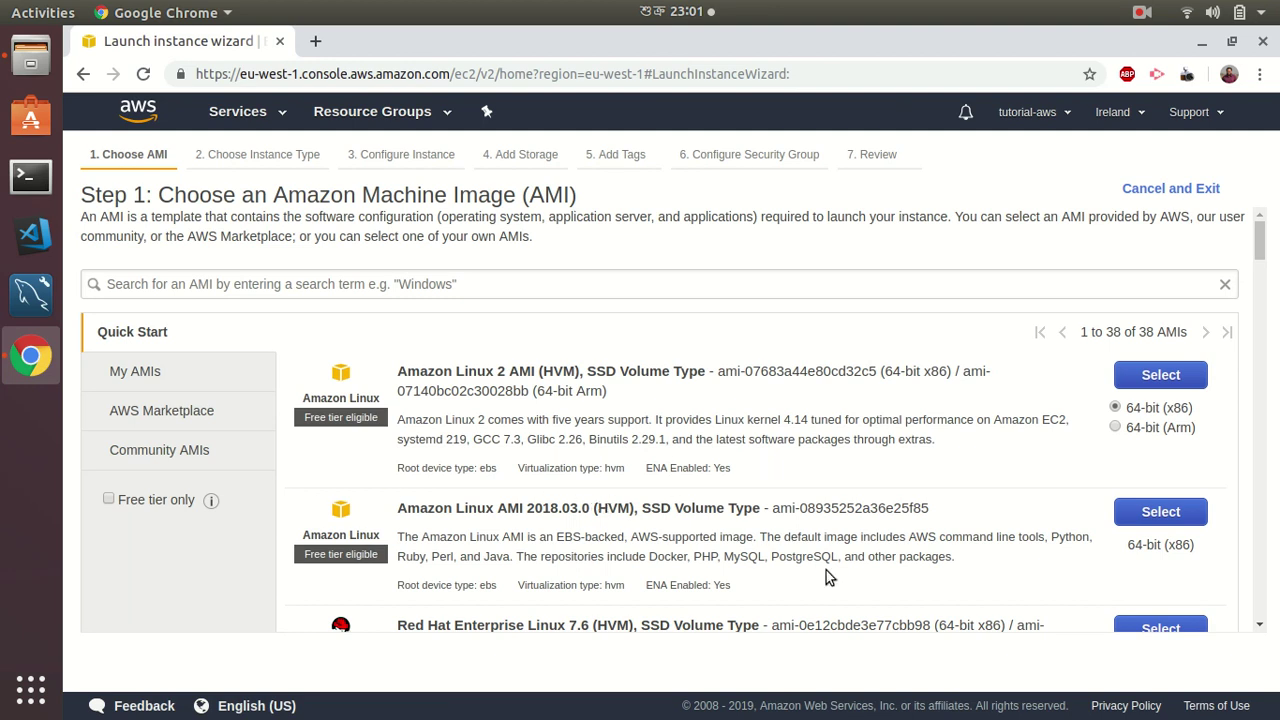
Choose the Amazon Linux AMI 2018.03.0 image and proceed to the tags with the default t2.micro type, instance details and storage
{"action": "left_click", "coordinate": [1160, 514]}
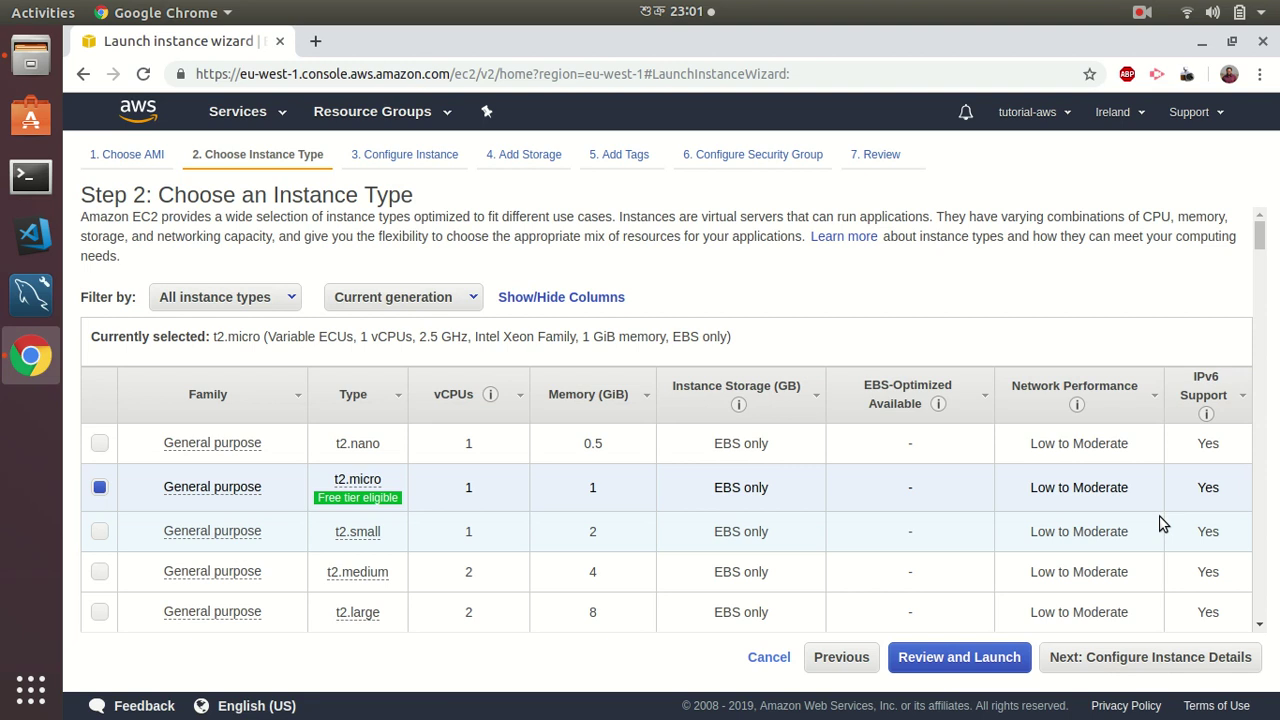
{"action": "left_click", "coordinate": [1143, 657]}
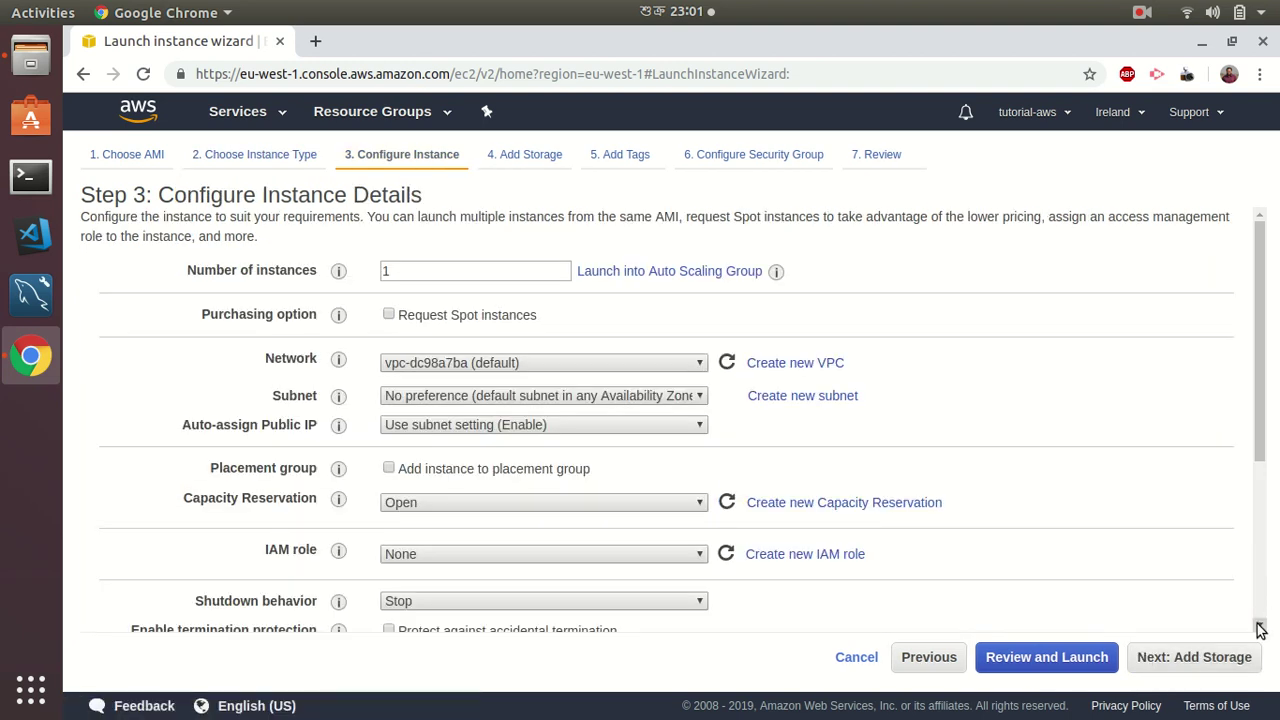
{"action": "scroll", "coordinate": [1259, 628], "scroll_direction": "down", "scroll_amount": 5}
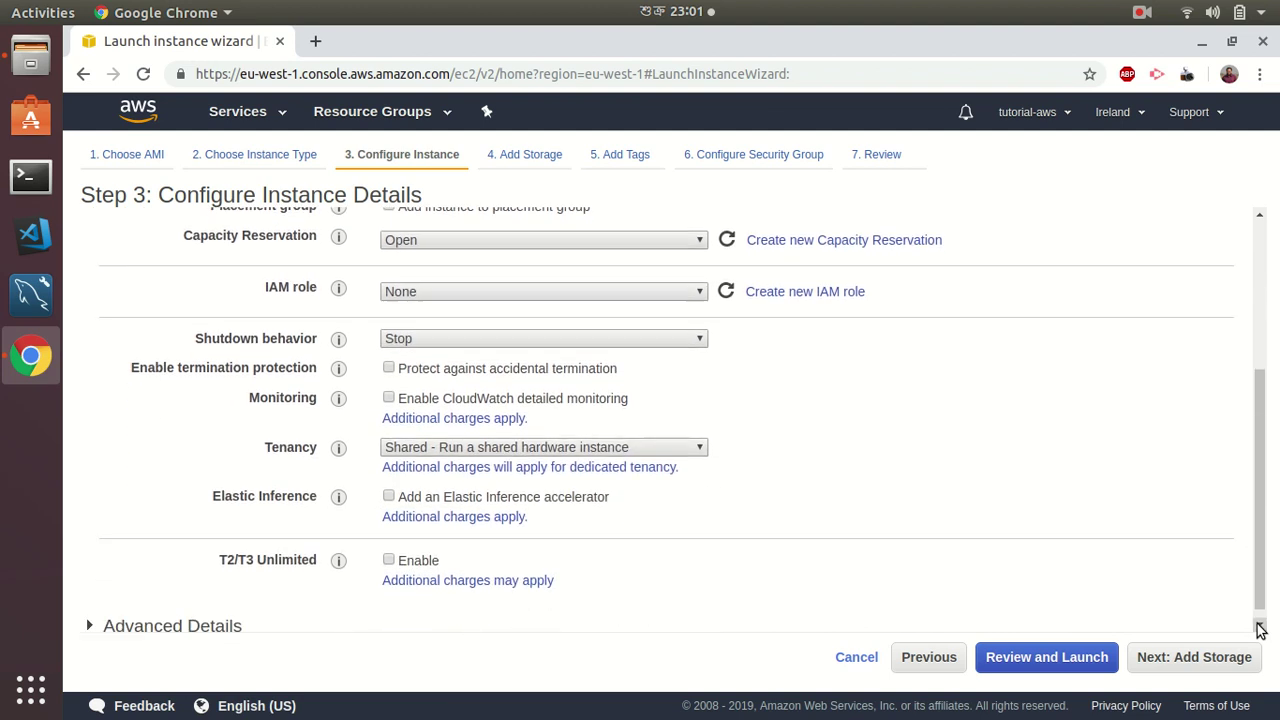
{"action": "scroll", "coordinate": [1259, 628], "scroll_direction": "down", "scroll_amount": 1}
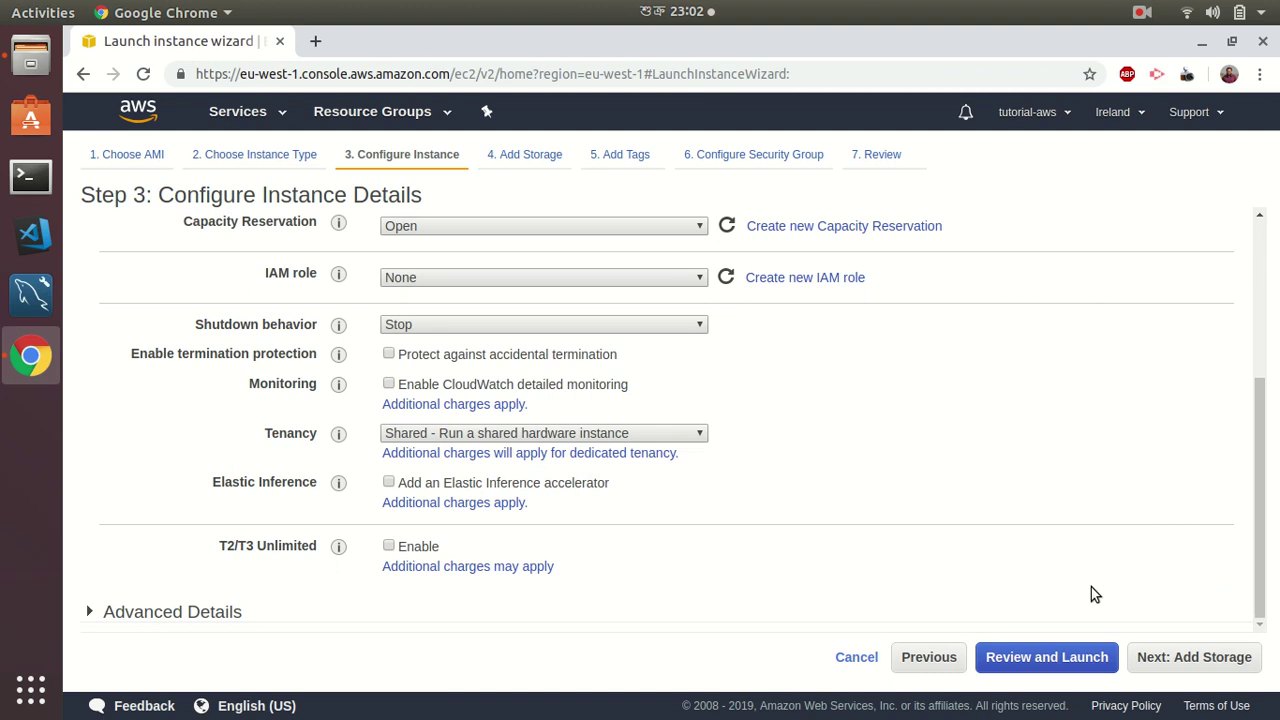
{"action": "left_click", "coordinate": [1169, 658]}
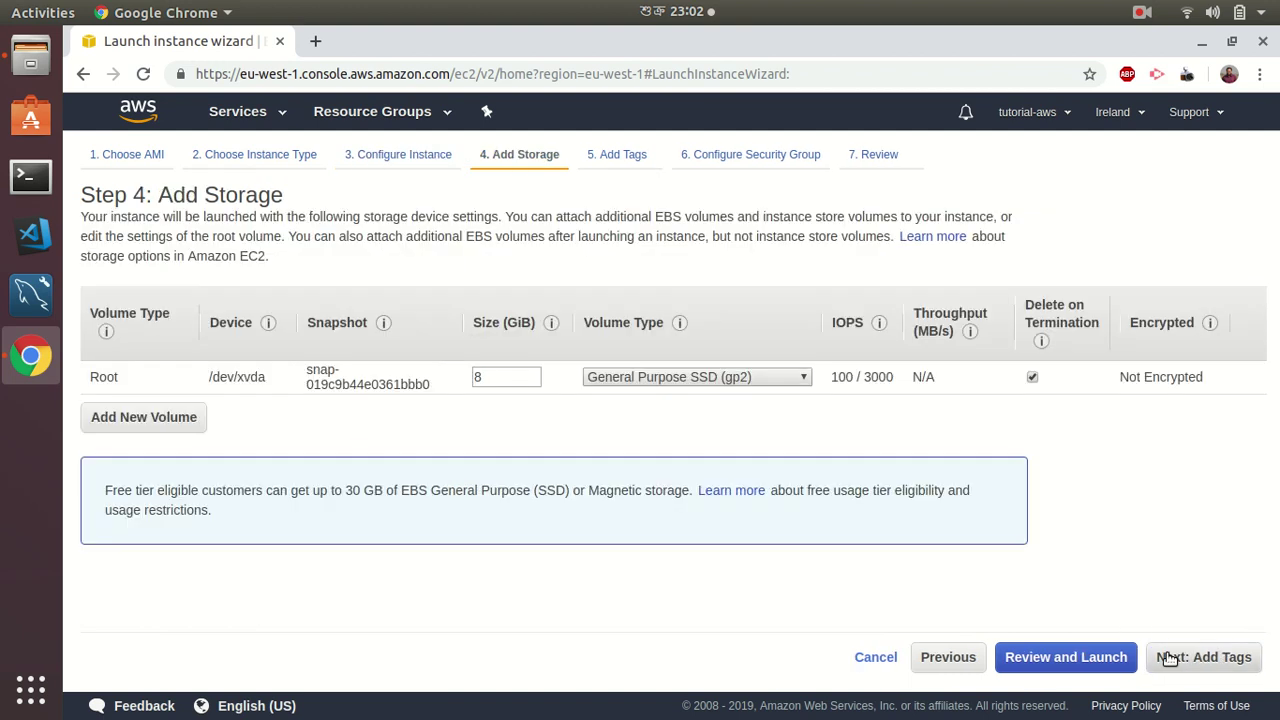
{"action": "left_click", "coordinate": [1169, 658]}
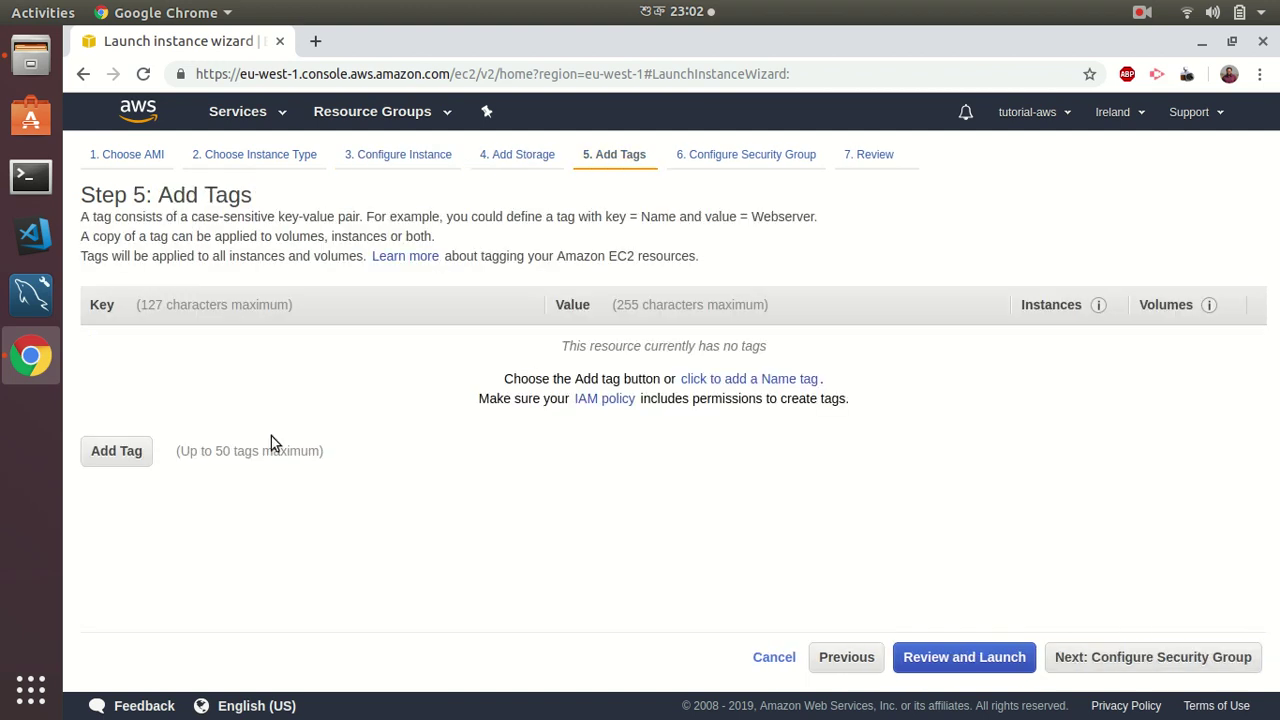
Add a tag with key project-test and value aws-tut, and continue to the security group configuration
{"action": "left_click", "coordinate": [117, 452]}
{"action": "type", "text": "proje"}
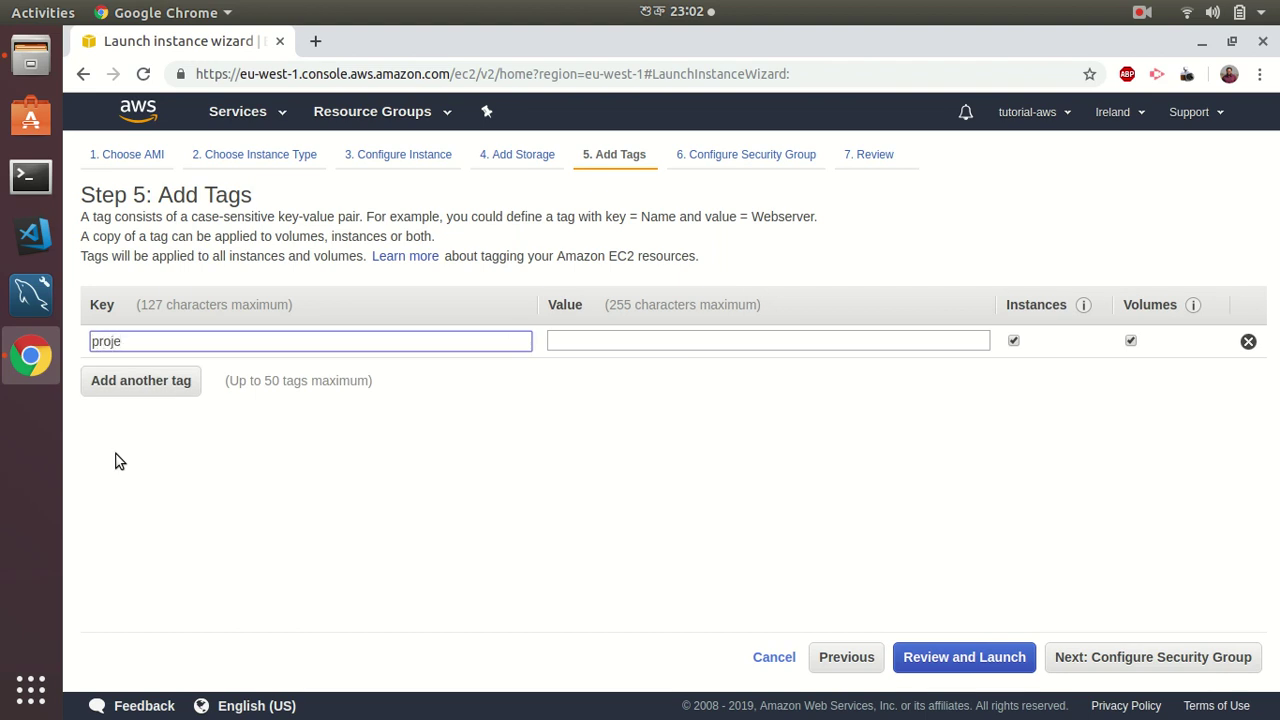
{"action": "type", "text": "ct-test"}
{"action": "key", "text": "Tab"}
{"action": "type", "text": "aws"}
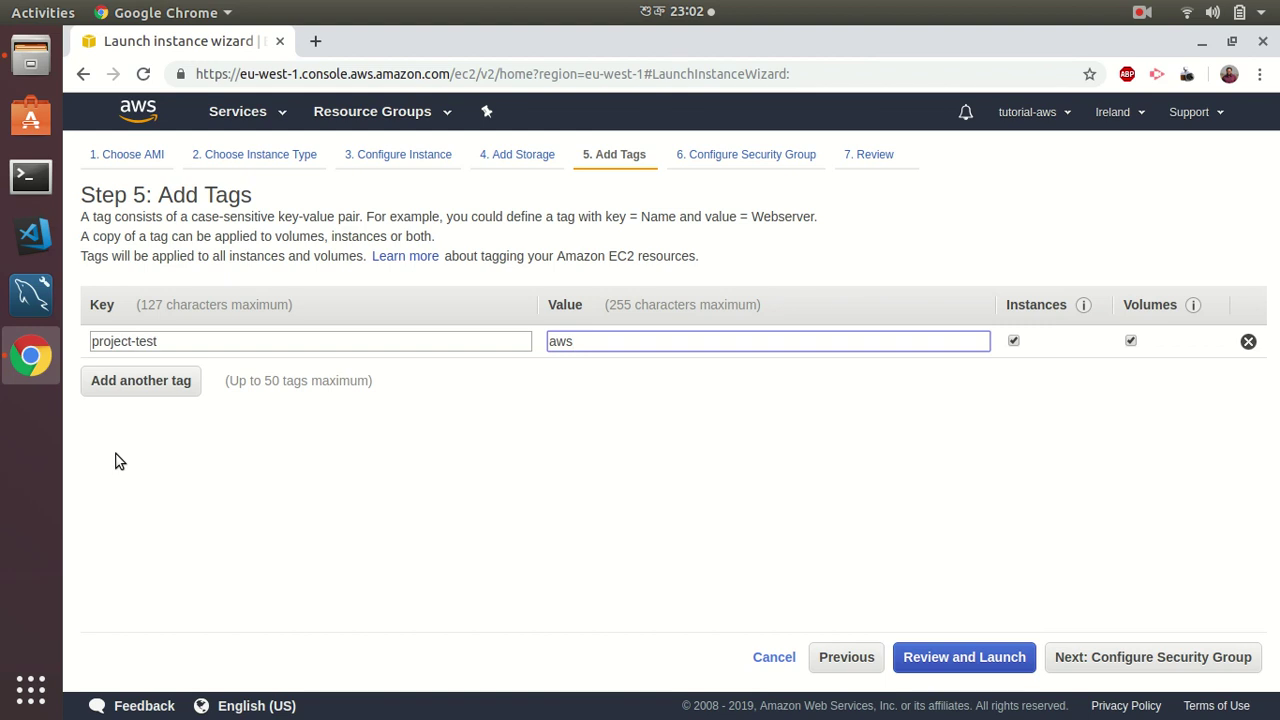
{"action": "type", "text": "-tut"}
{"action": "left_click", "coordinate": [1181, 668]}
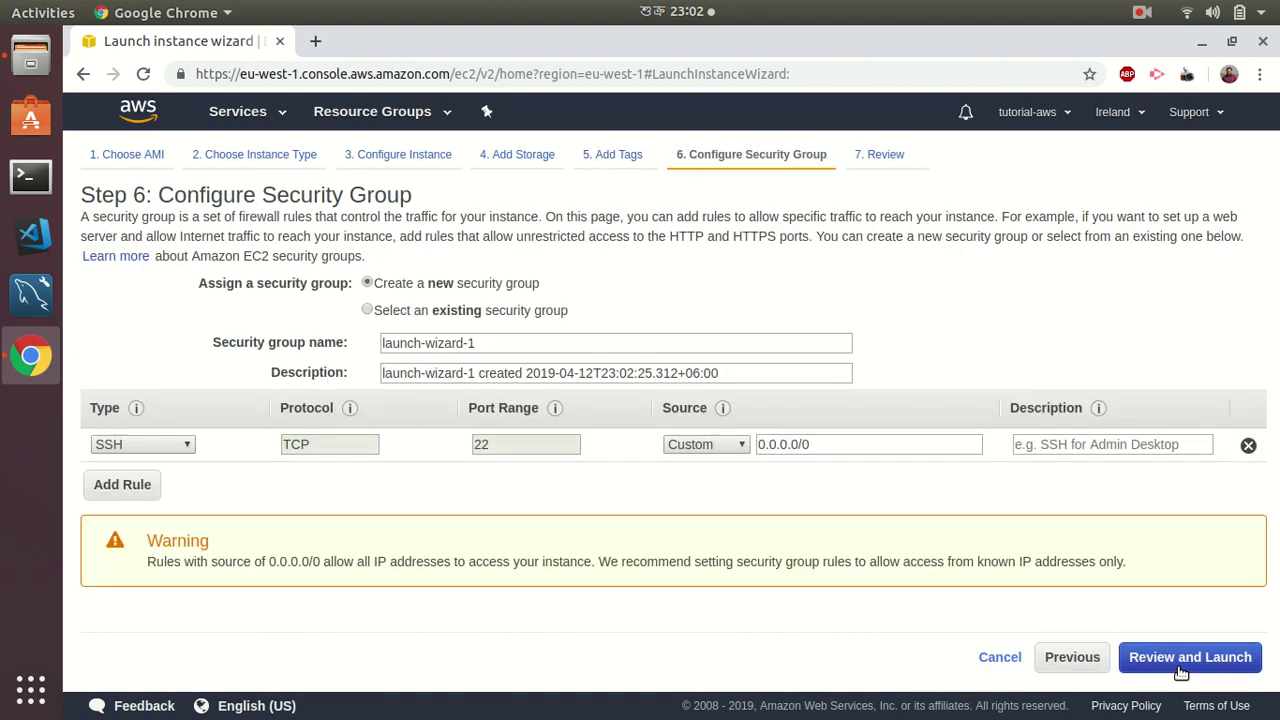
Keep creating a new security group and restrict its SSH rule's source to My IP
{"action": "left_click", "coordinate": [406, 314]}
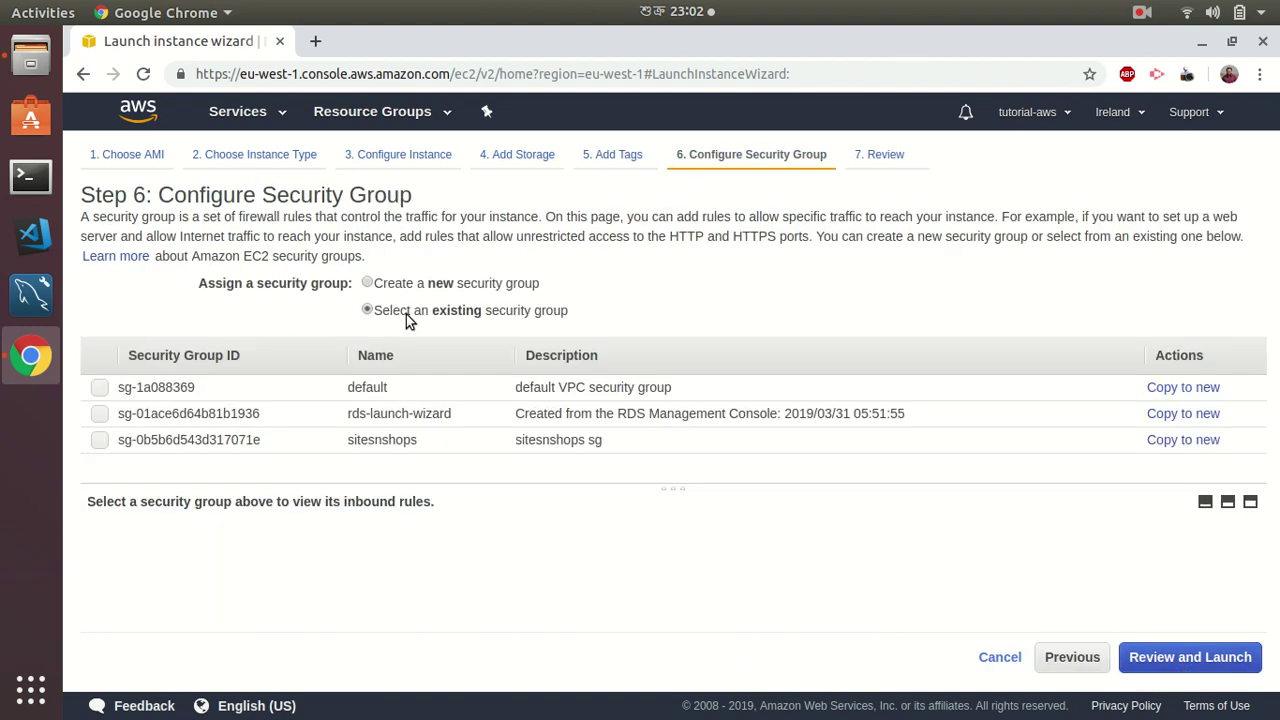
{"action": "left_click", "coordinate": [407, 287]}
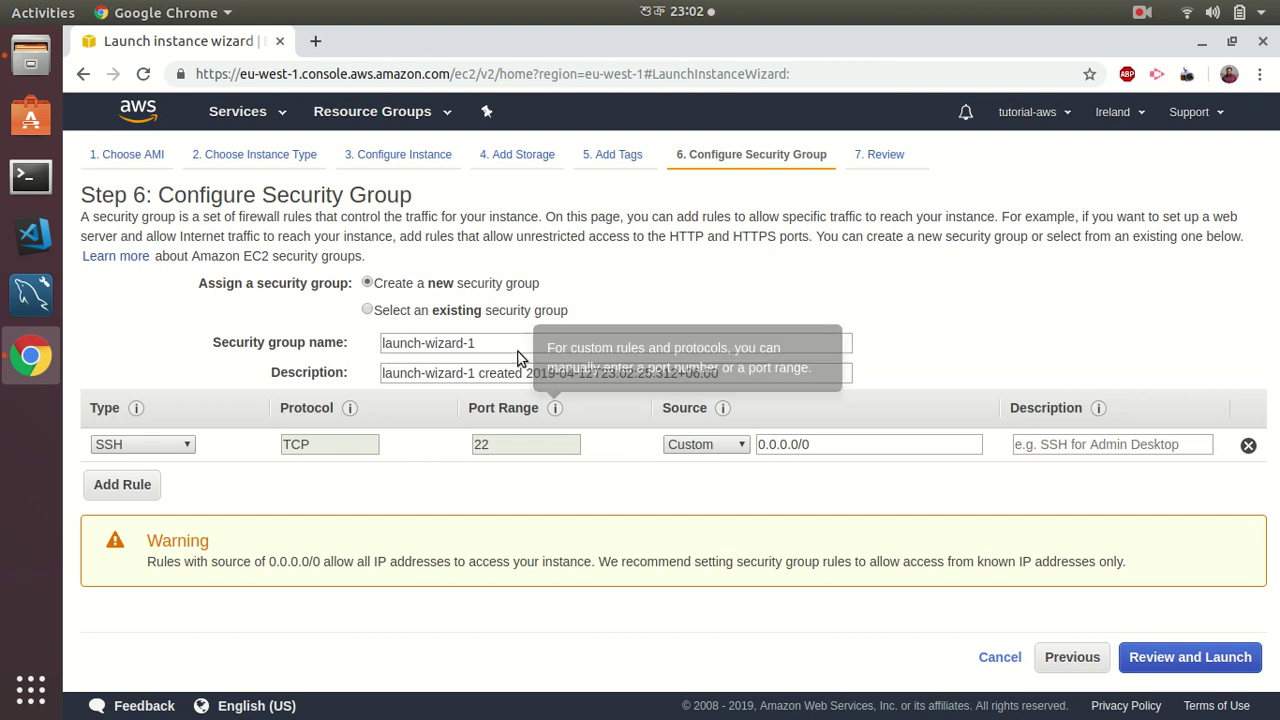
{"action": "left_click", "coordinate": [714, 452]}
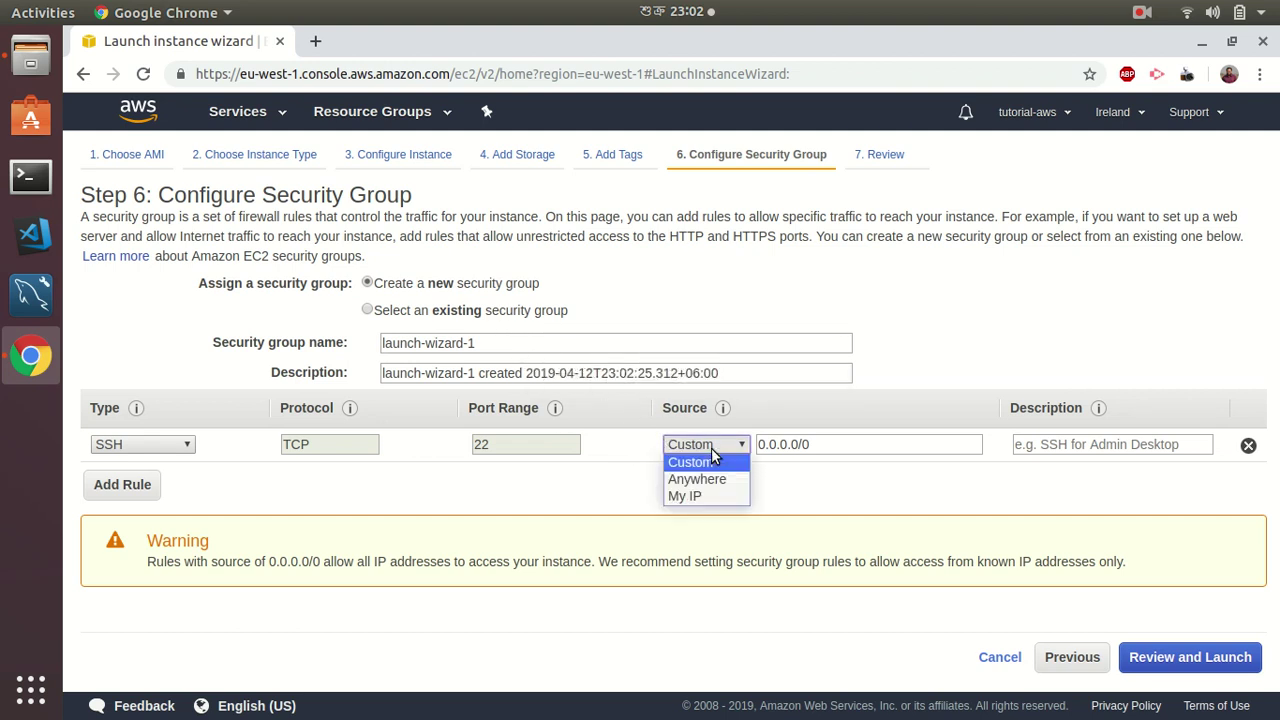
{"action": "left_click", "coordinate": [687, 507]}
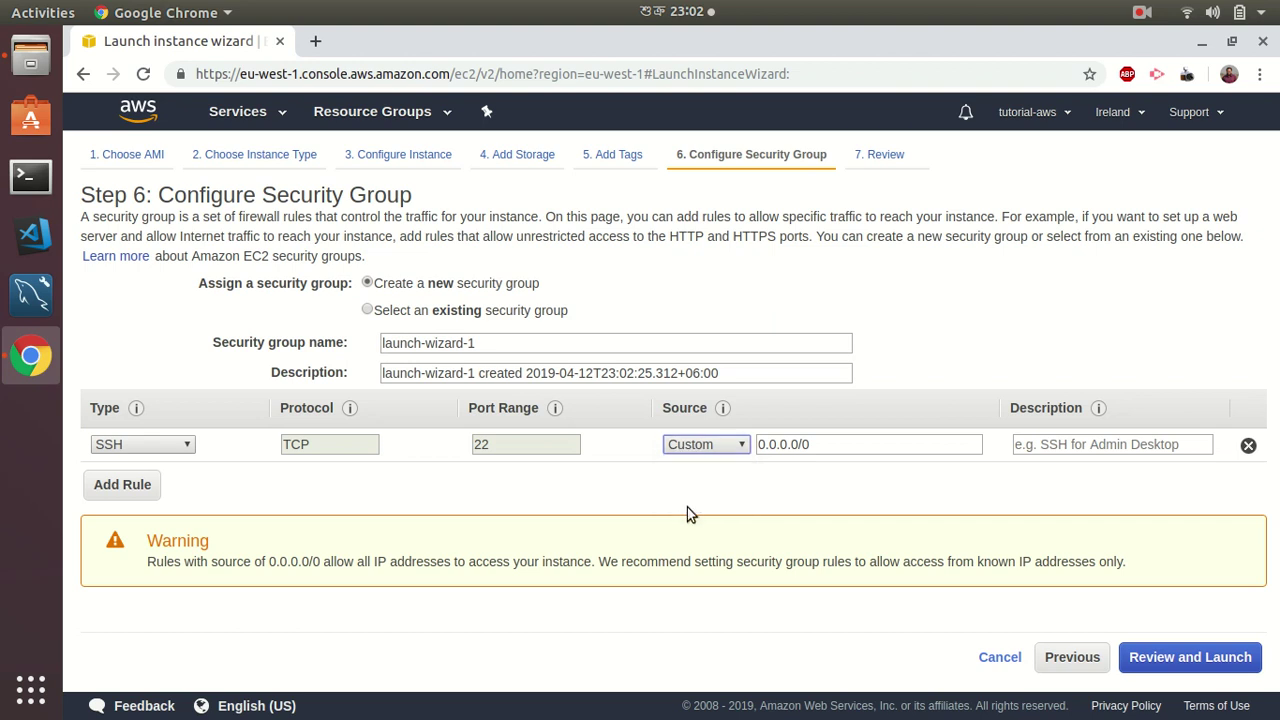
{"action": "left_click", "coordinate": [714, 452]}
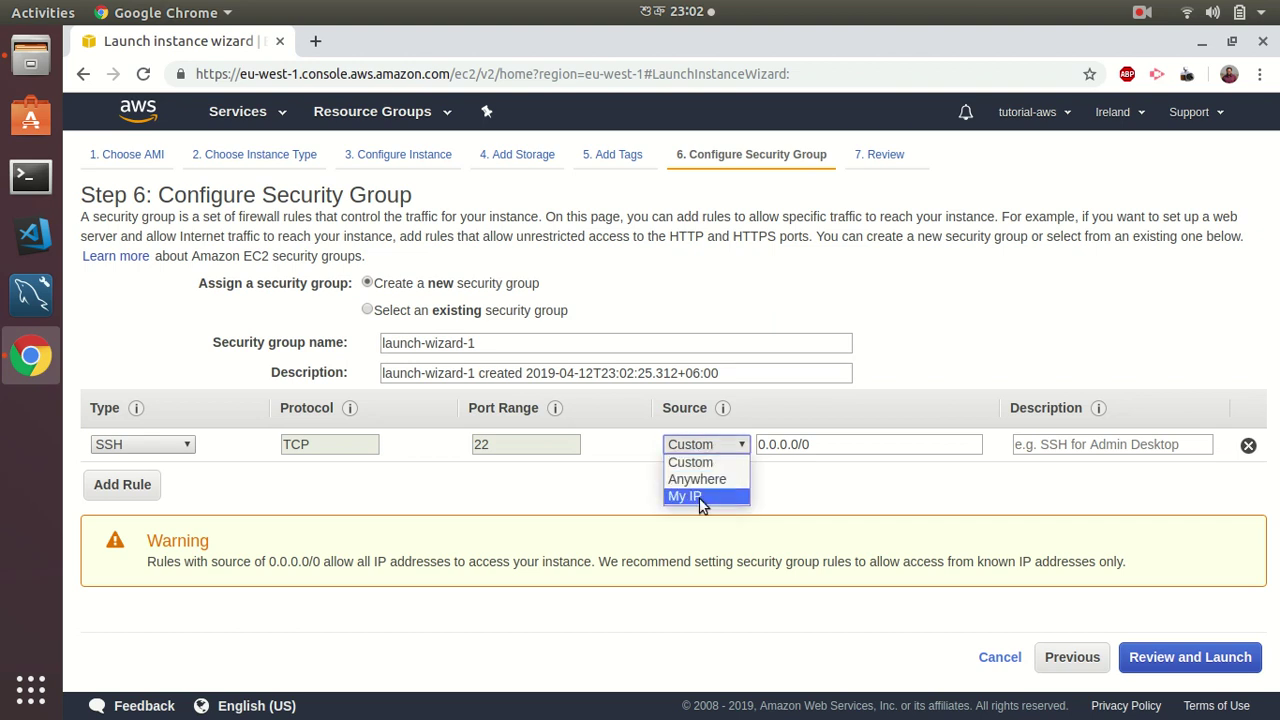
{"action": "left_click", "coordinate": [702, 497]}
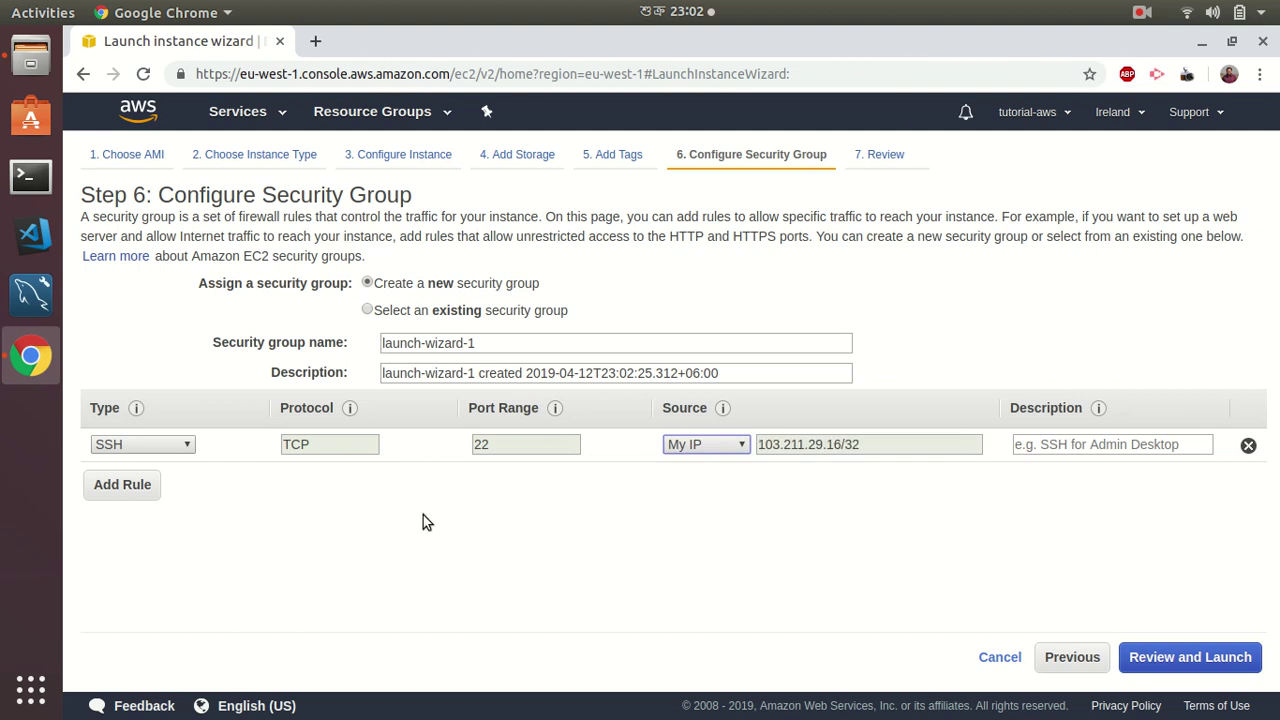
Add an HTTP rule to the new security group with its source set to Anywhere
{"action": "left_click", "coordinate": [122, 487]}
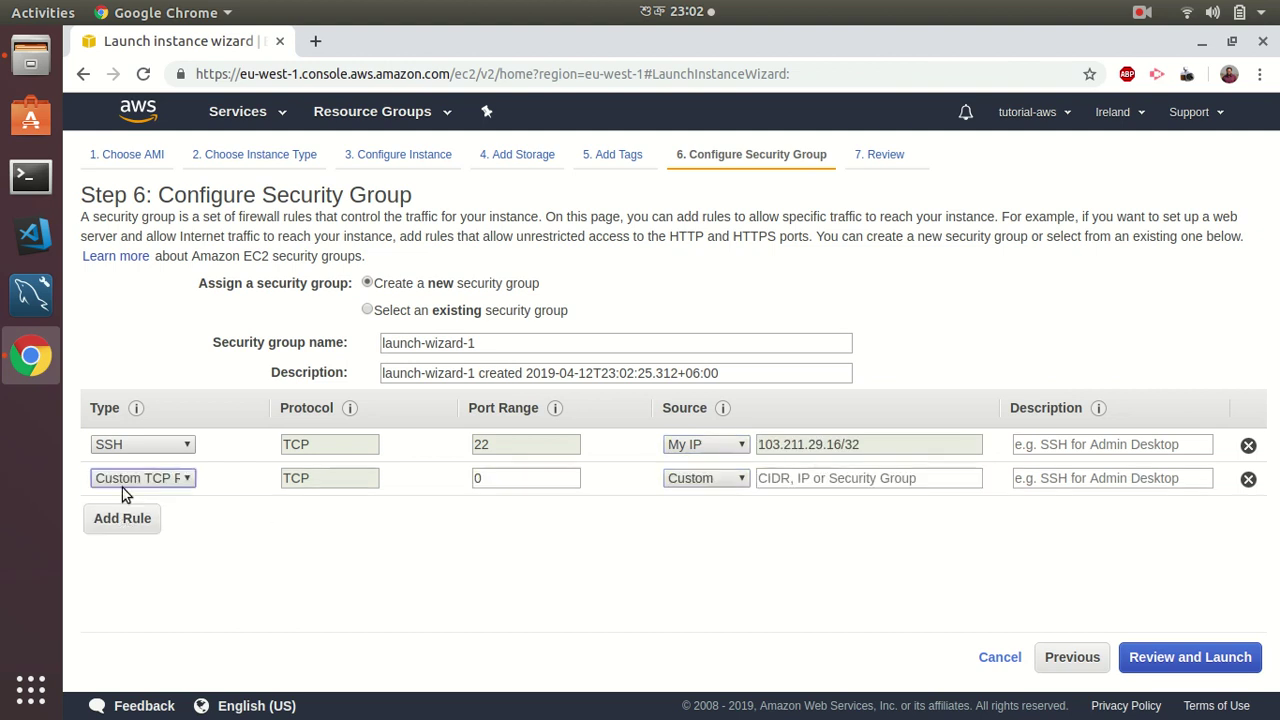
{"action": "left_click", "coordinate": [143, 480]}
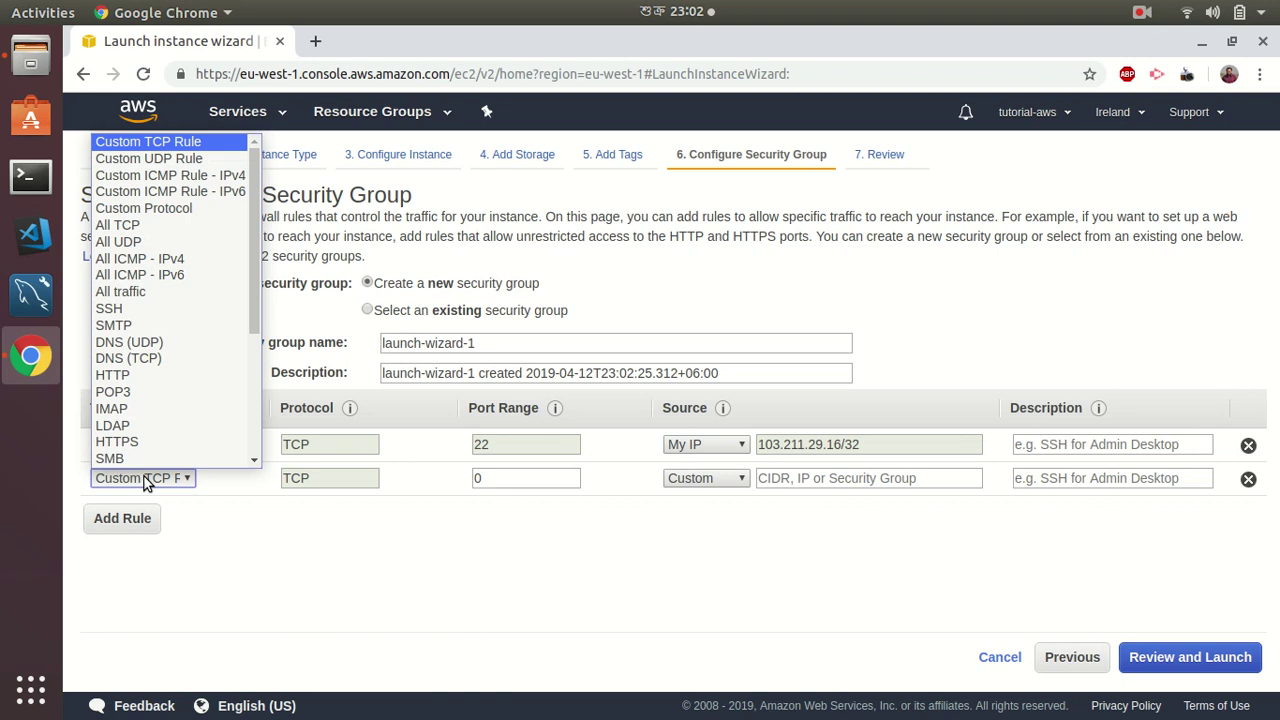
{"action": "key", "text": "h"}
{"action": "key", "text": "Return"}
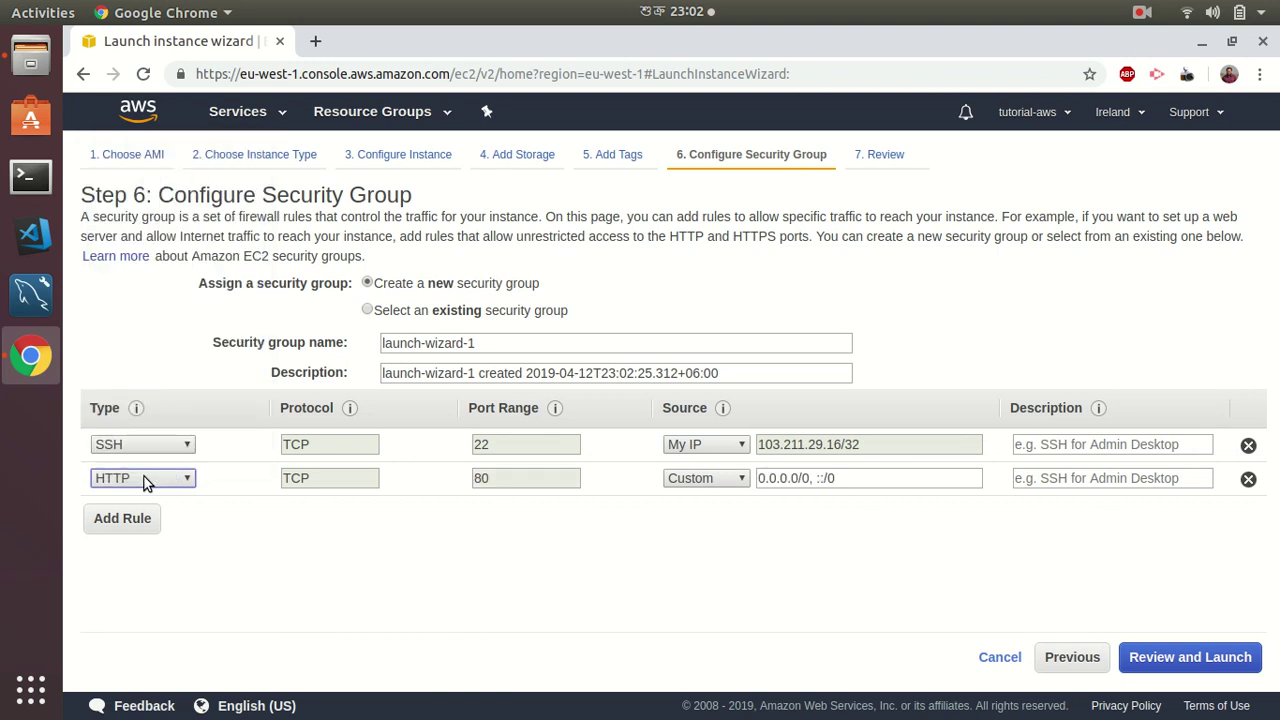
{"action": "left_click", "coordinate": [719, 478]}
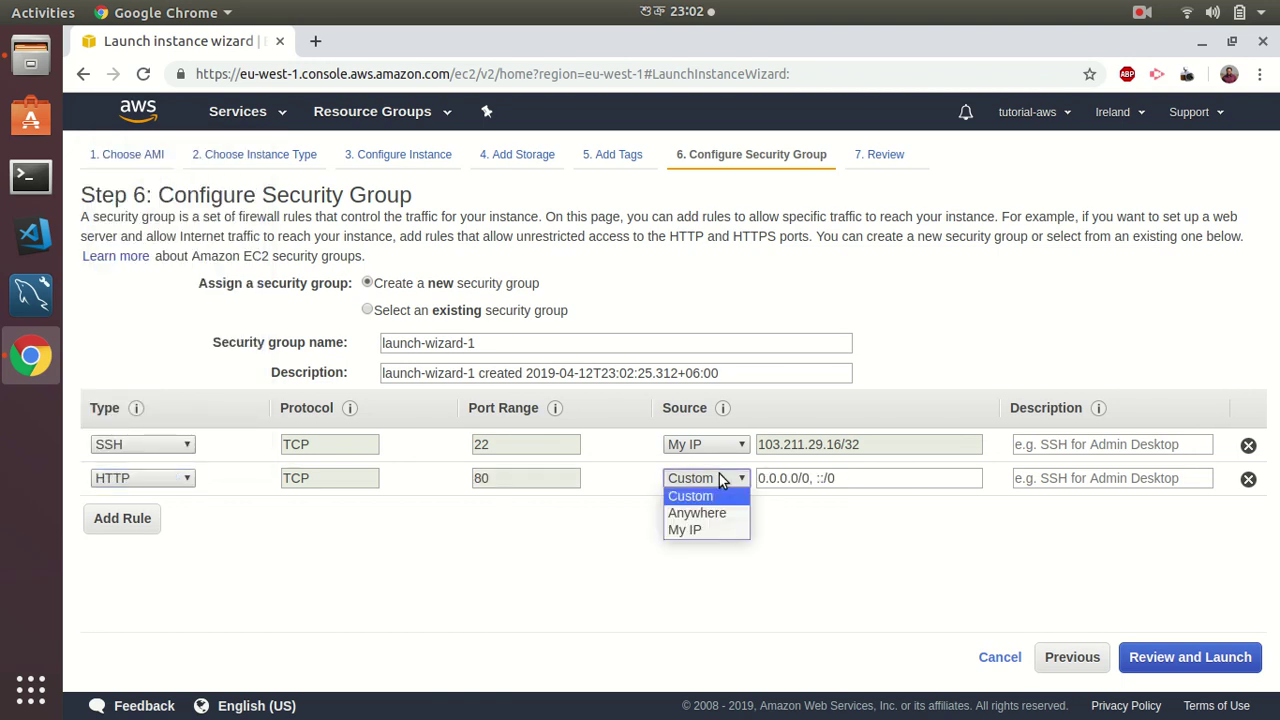
{"action": "left_click", "coordinate": [712, 514]}
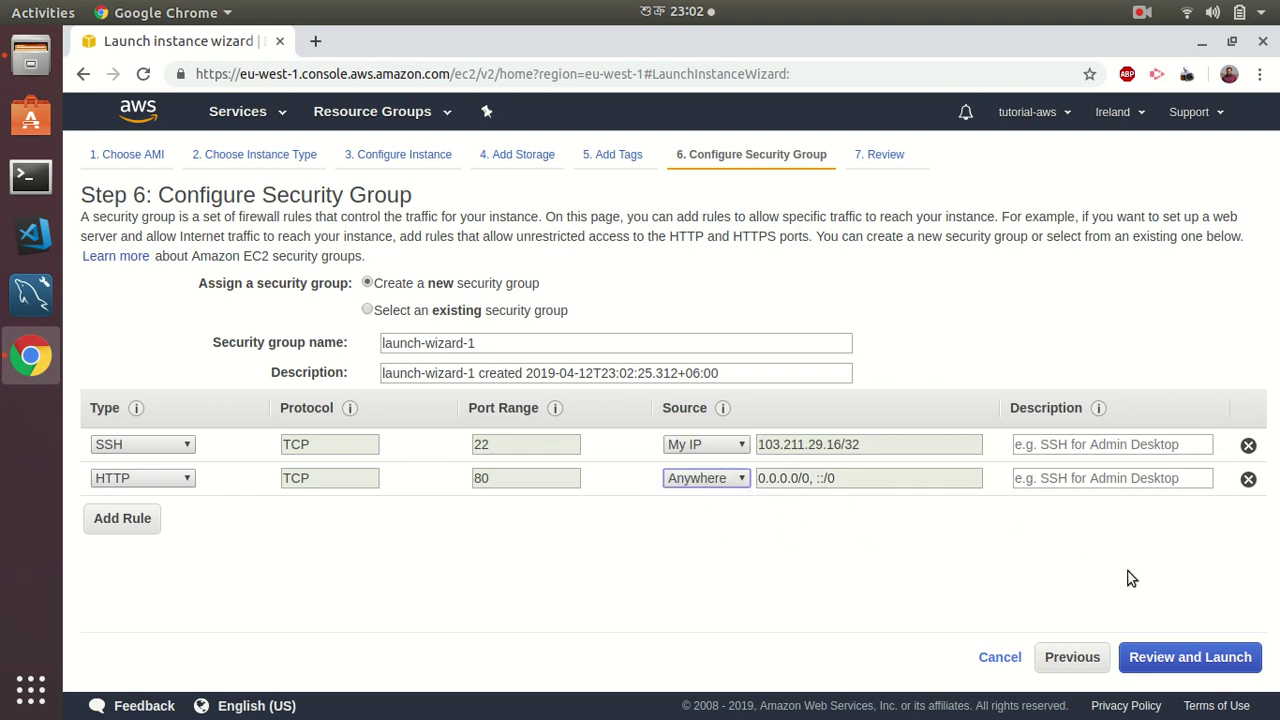
Launch the instance with the existing key pair 31march2019, acknowledging access to its private key file, and open the instances list
{"action": "left_click", "coordinate": [1188, 658]}
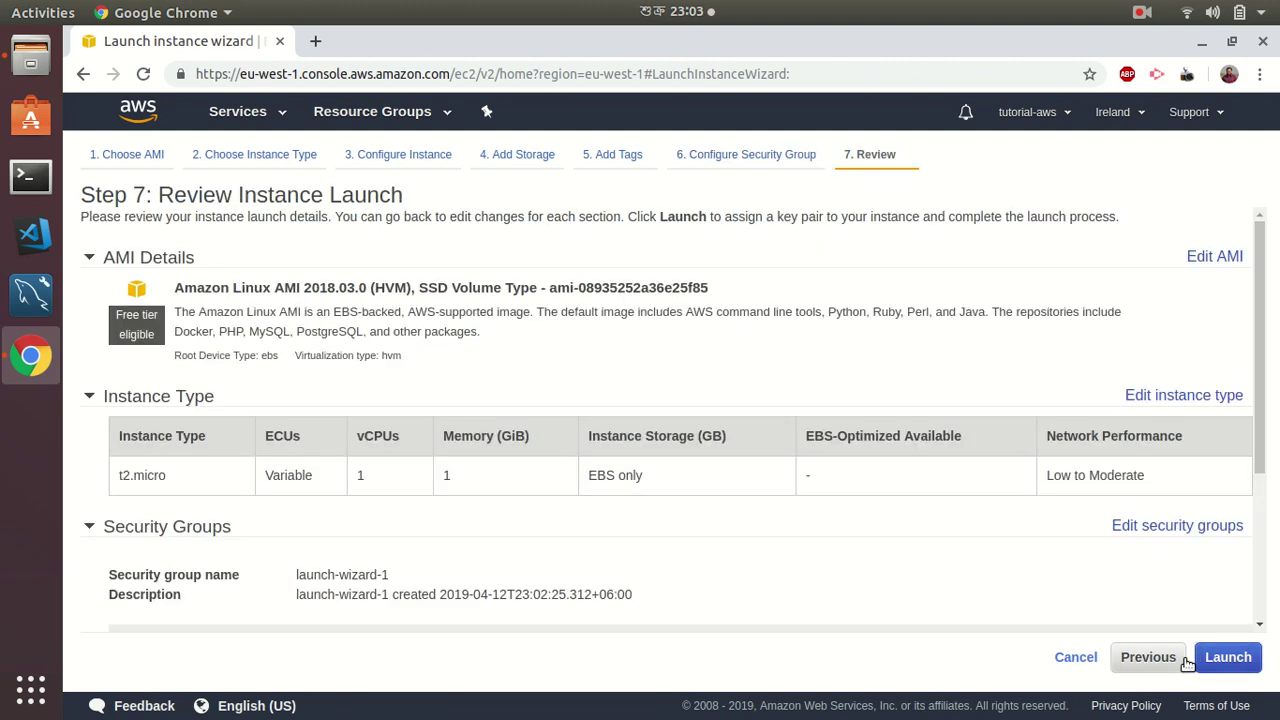
{"action": "left_click", "coordinate": [1226, 662]}
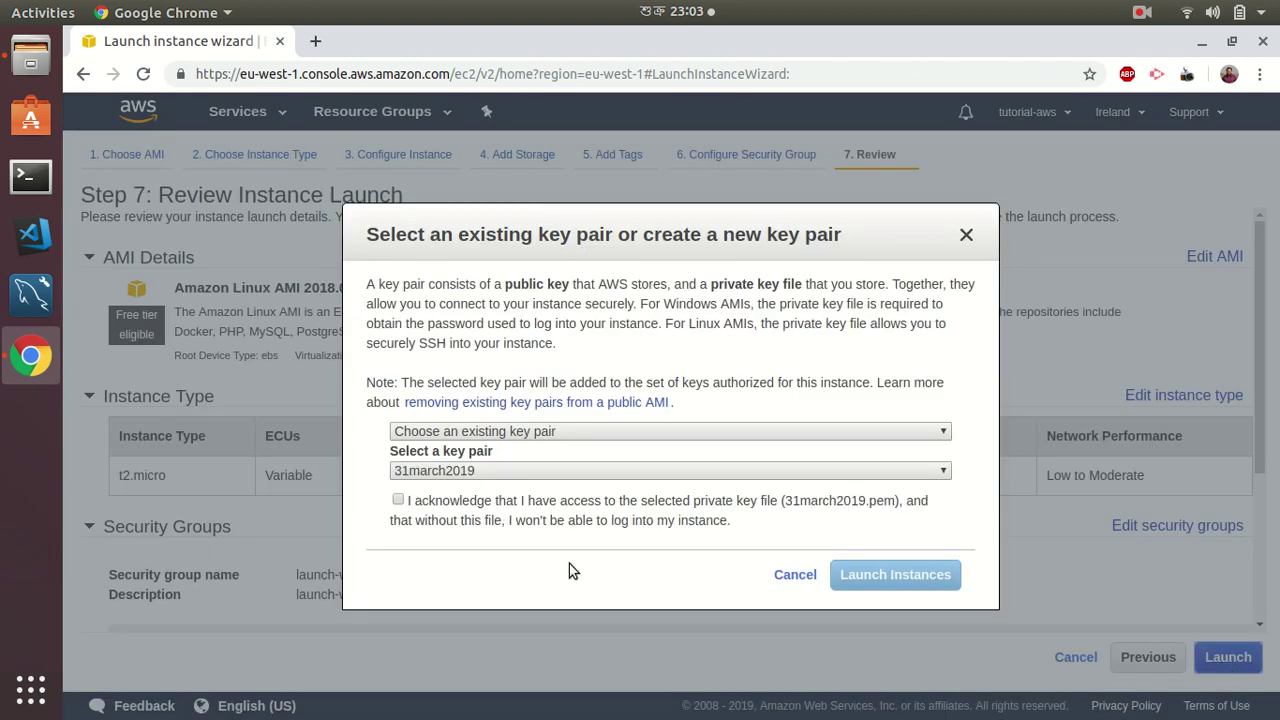
{"action": "left_click", "coordinate": [398, 500]}
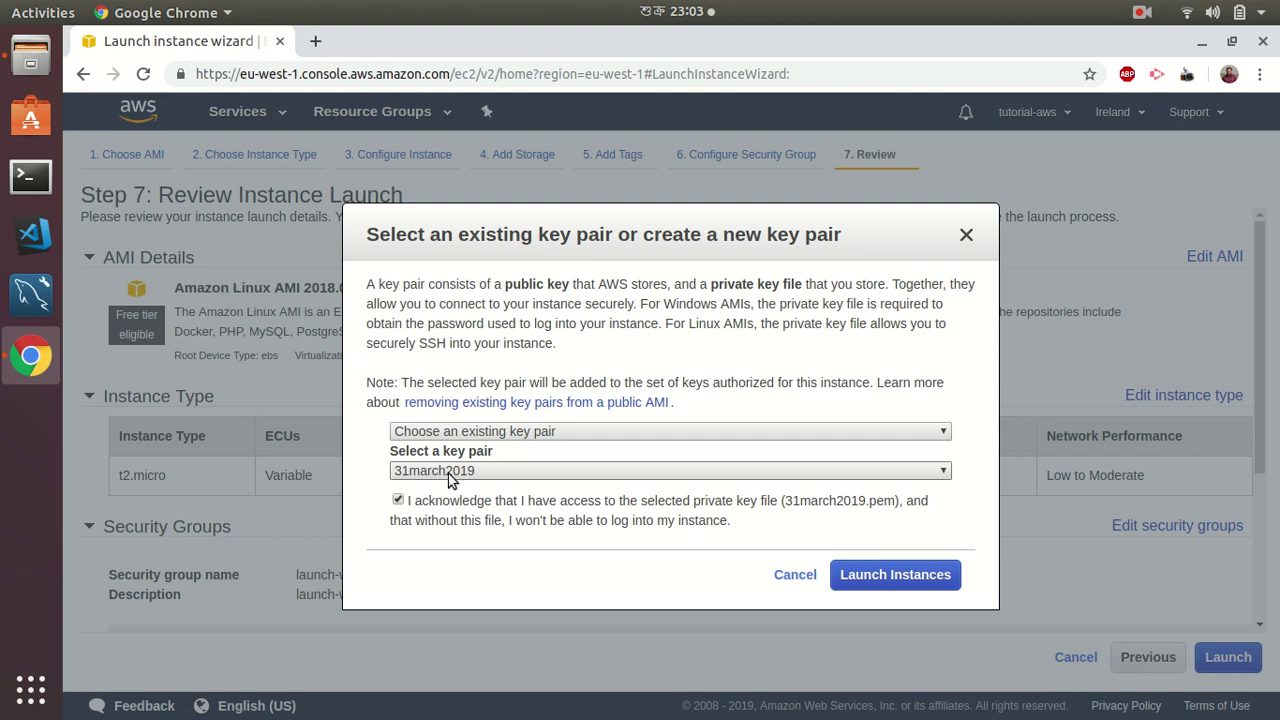
{"action": "left_click", "coordinate": [890, 575]}
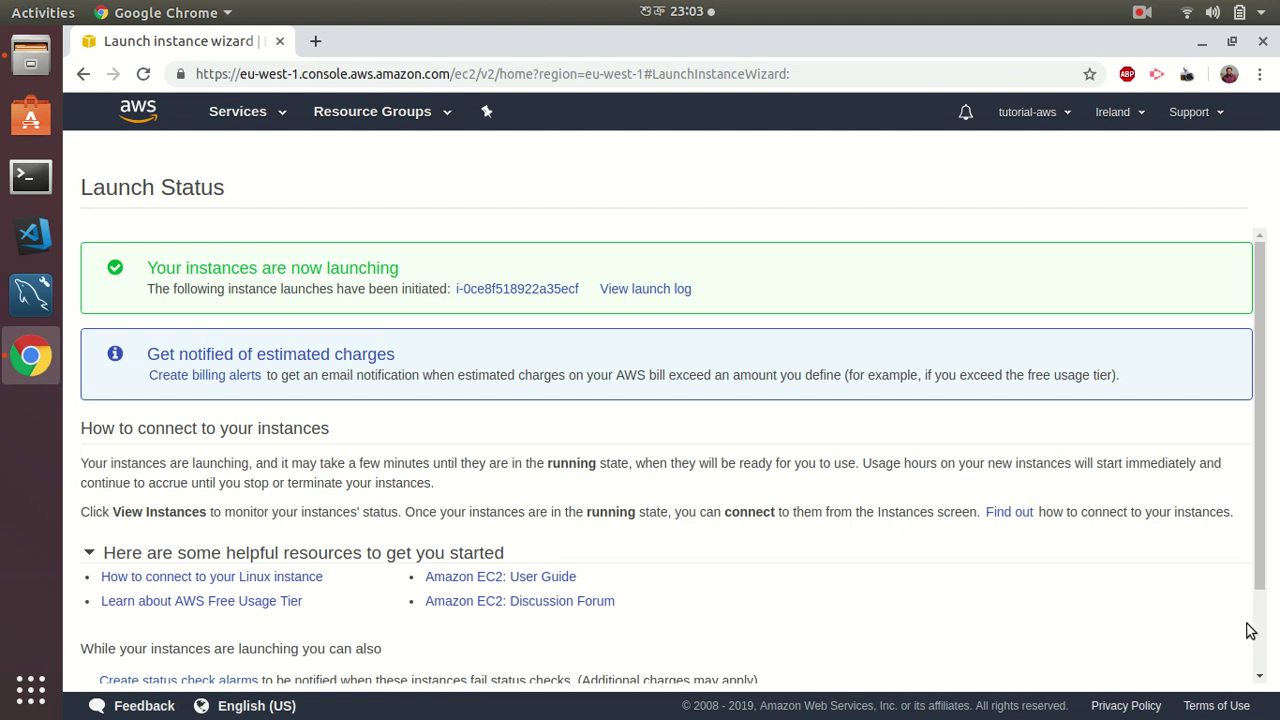
{"action": "scroll", "coordinate": [1260, 632], "scroll_direction": "down", "scroll_amount": 2}
{"action": "left_click", "coordinate": [1193, 665]}
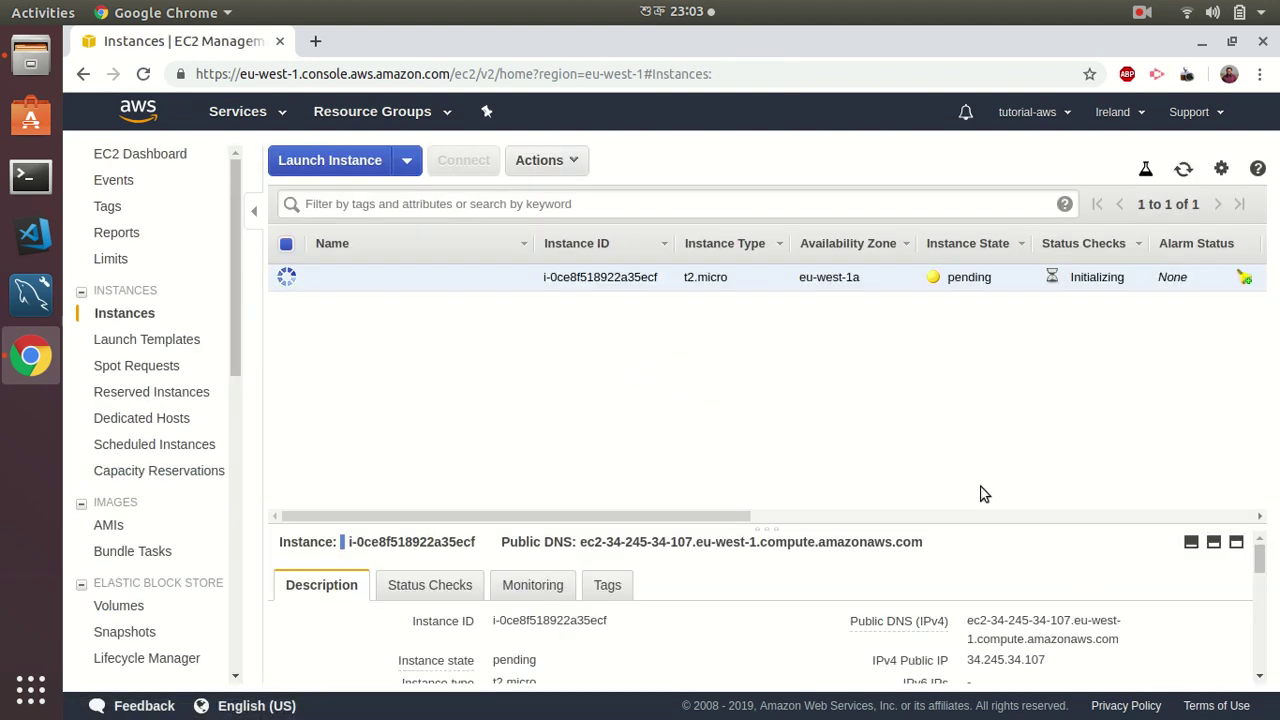
{"action": "left_click", "coordinate": [1141, 12]}
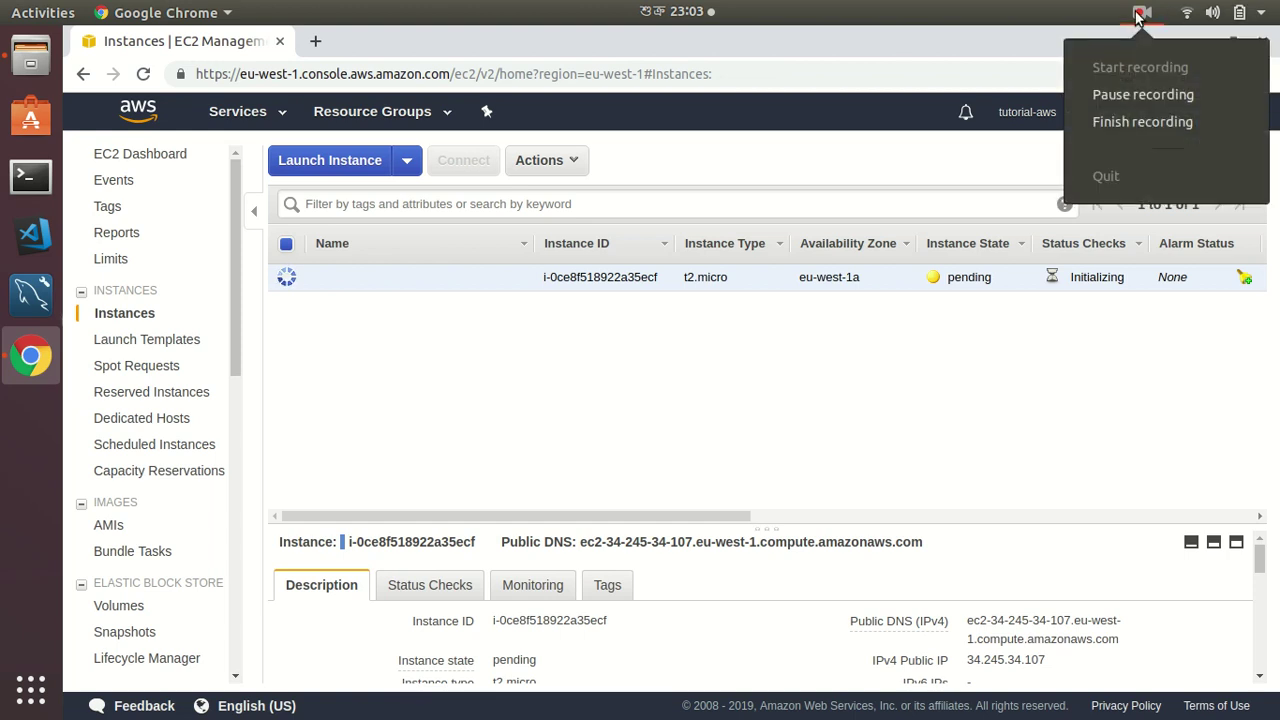
{"action": "left_click", "coordinate": [1117, 94]}
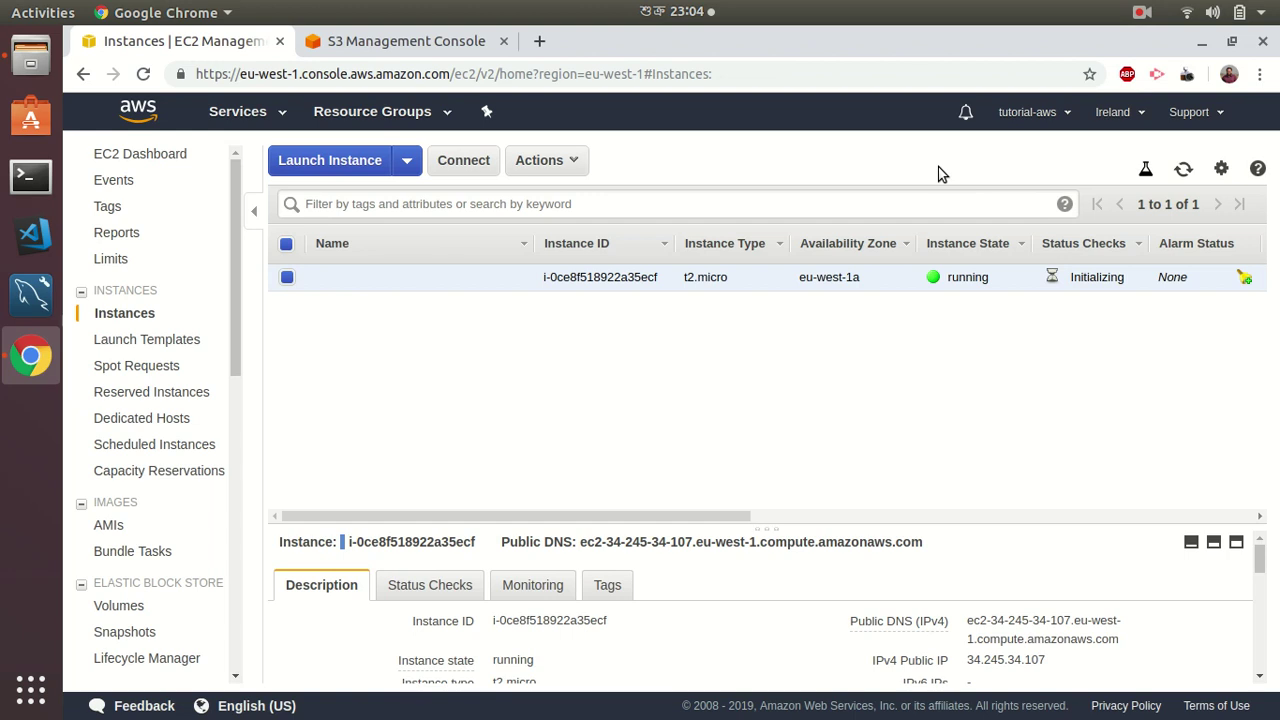
Name the new instance aws-tut and copy its IPv4 public IP address
{"action": "left_click", "coordinate": [515, 277]}
{"action": "type", "text": "aws-t"}
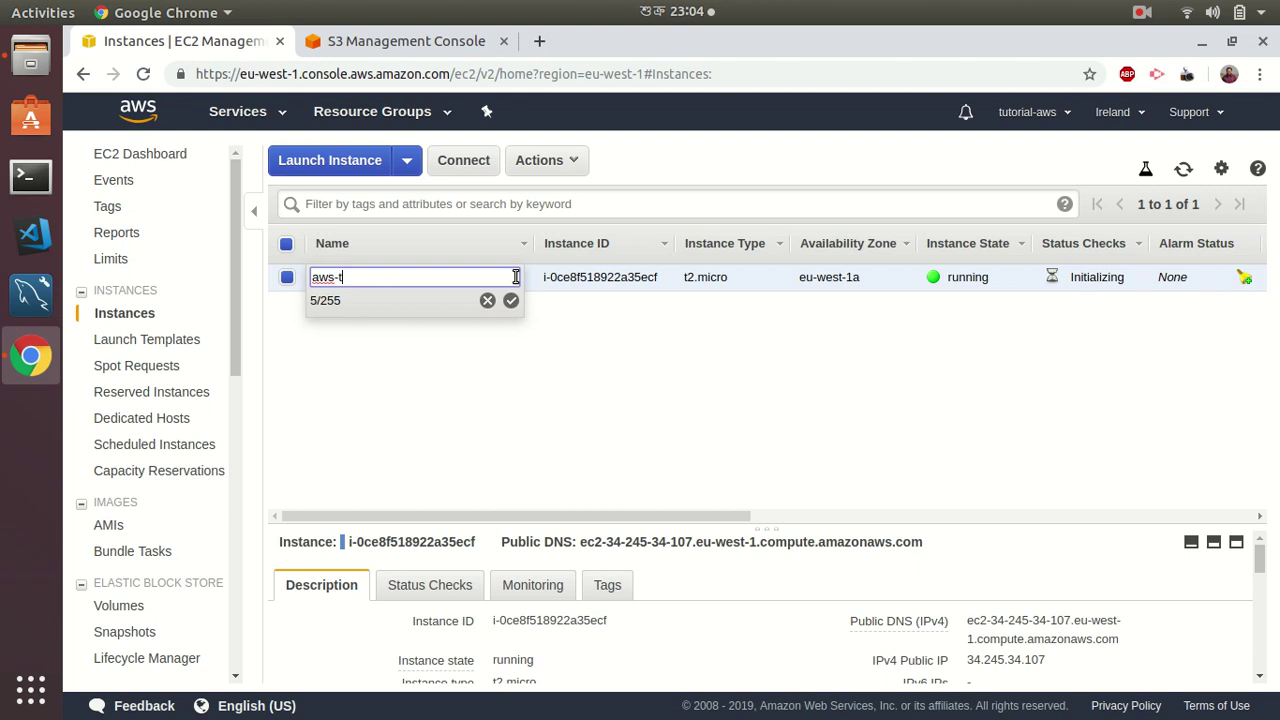
{"action": "type", "text": "ut"}
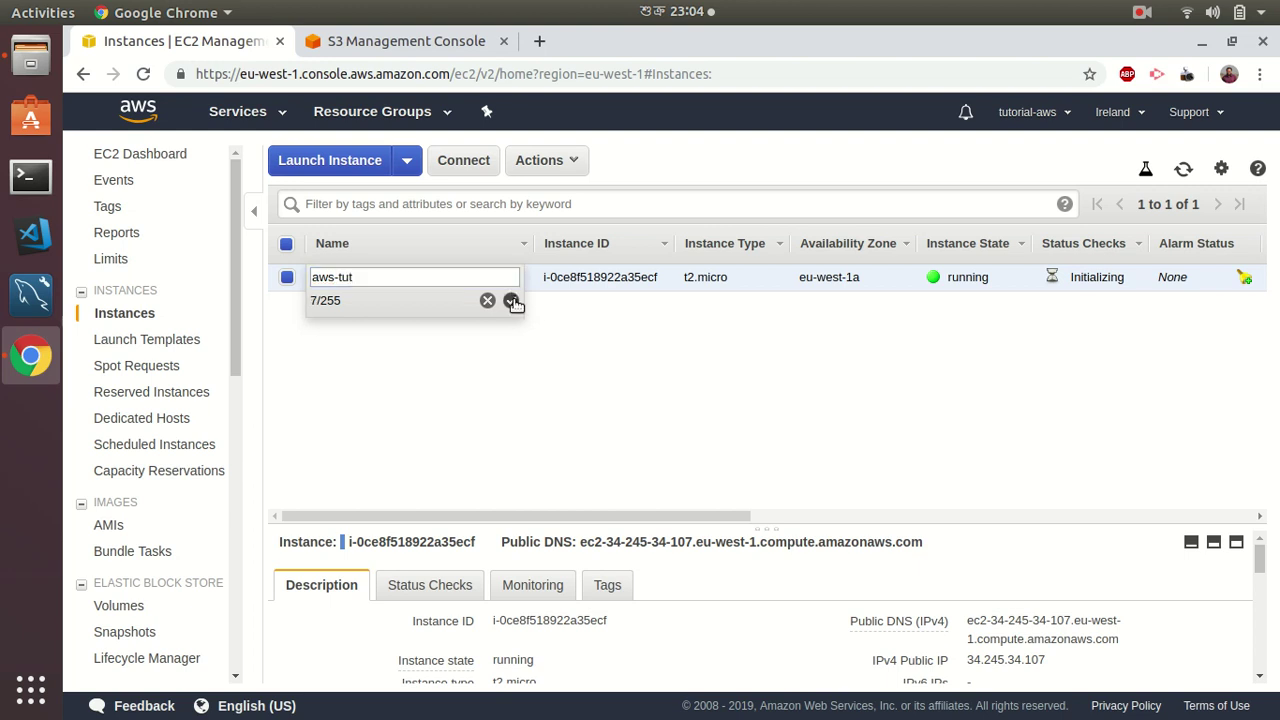
{"action": "left_click", "coordinate": [512, 300]}
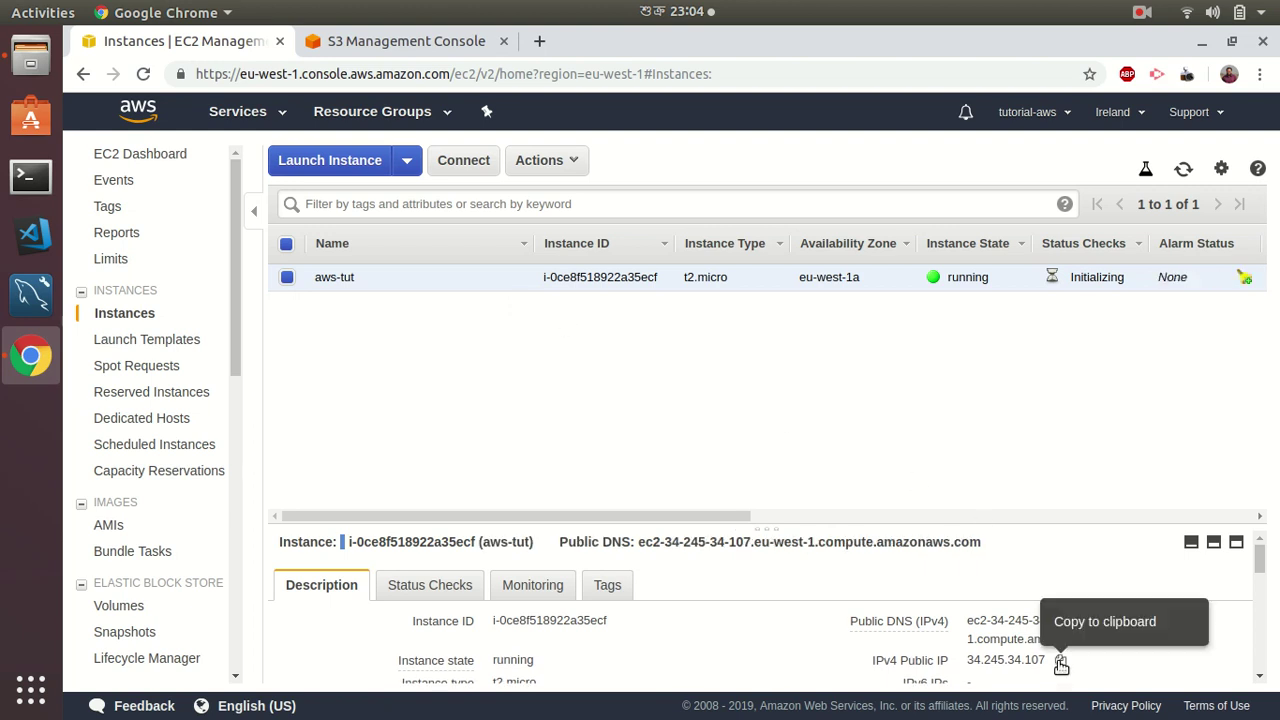
{"action": "left_click", "coordinate": [1061, 665]}
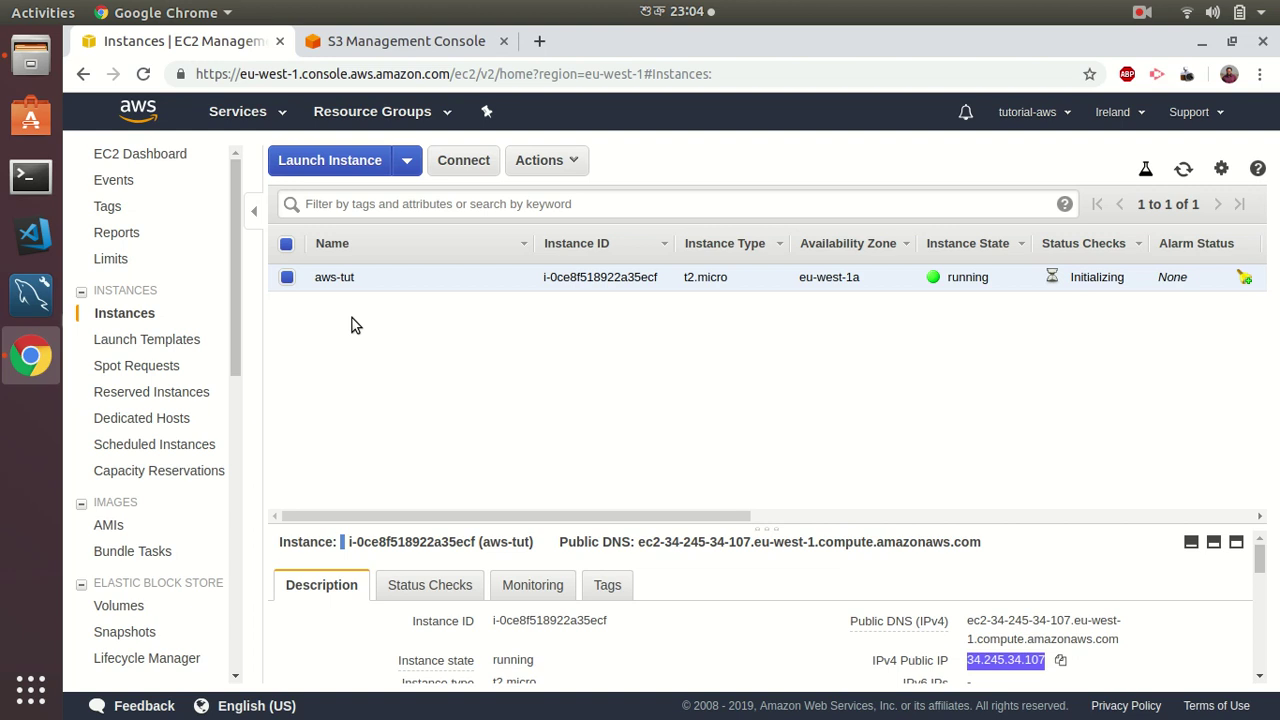
Switch to the Terminal, change into the Downloads directory and maximize the window
{"action": "left_click", "coordinate": [30, 177]}
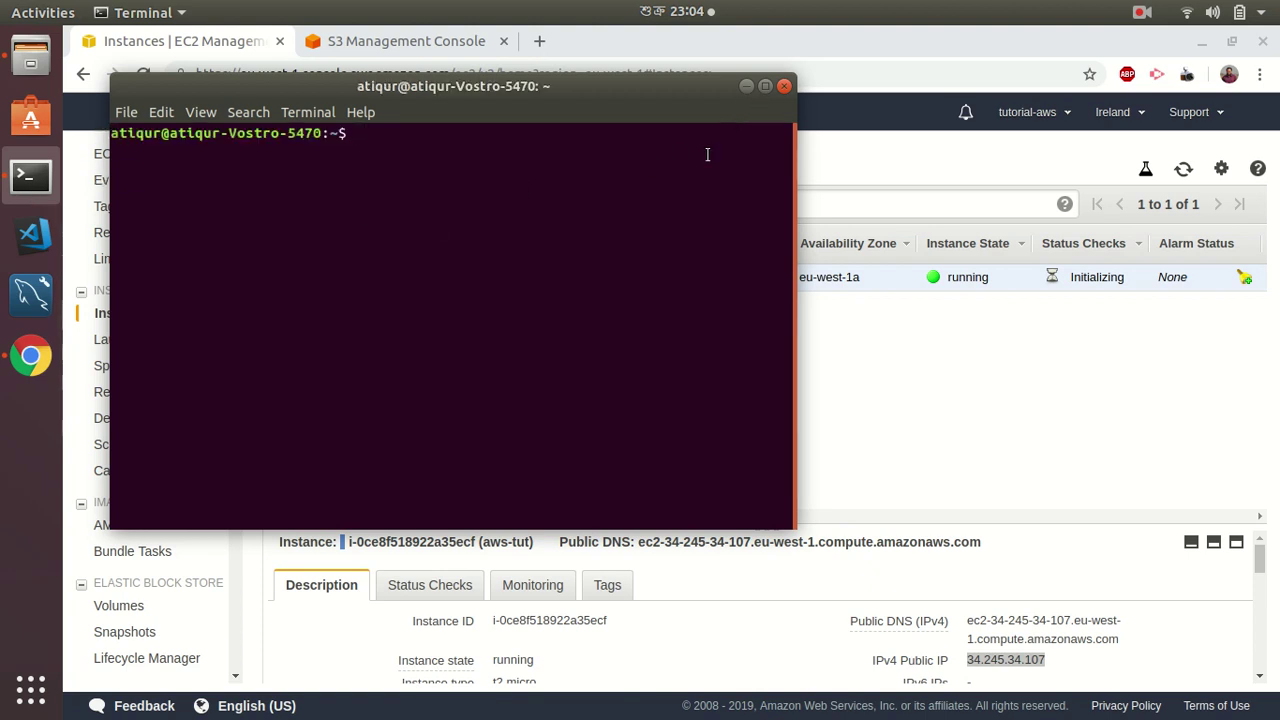
{"action": "type", "text": "cd Down"}
{"action": "key", "text": "Tab"}
{"action": "key", "text": "Return"}
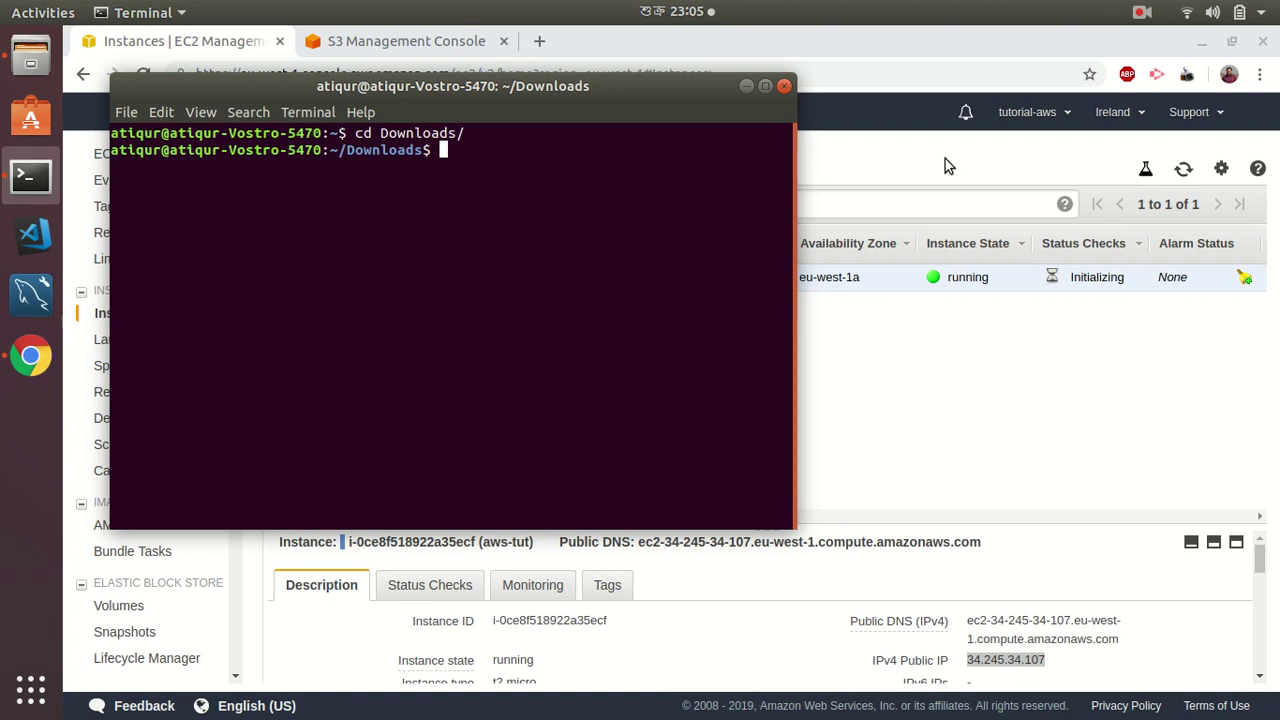
{"action": "left_click", "coordinate": [765, 92]}
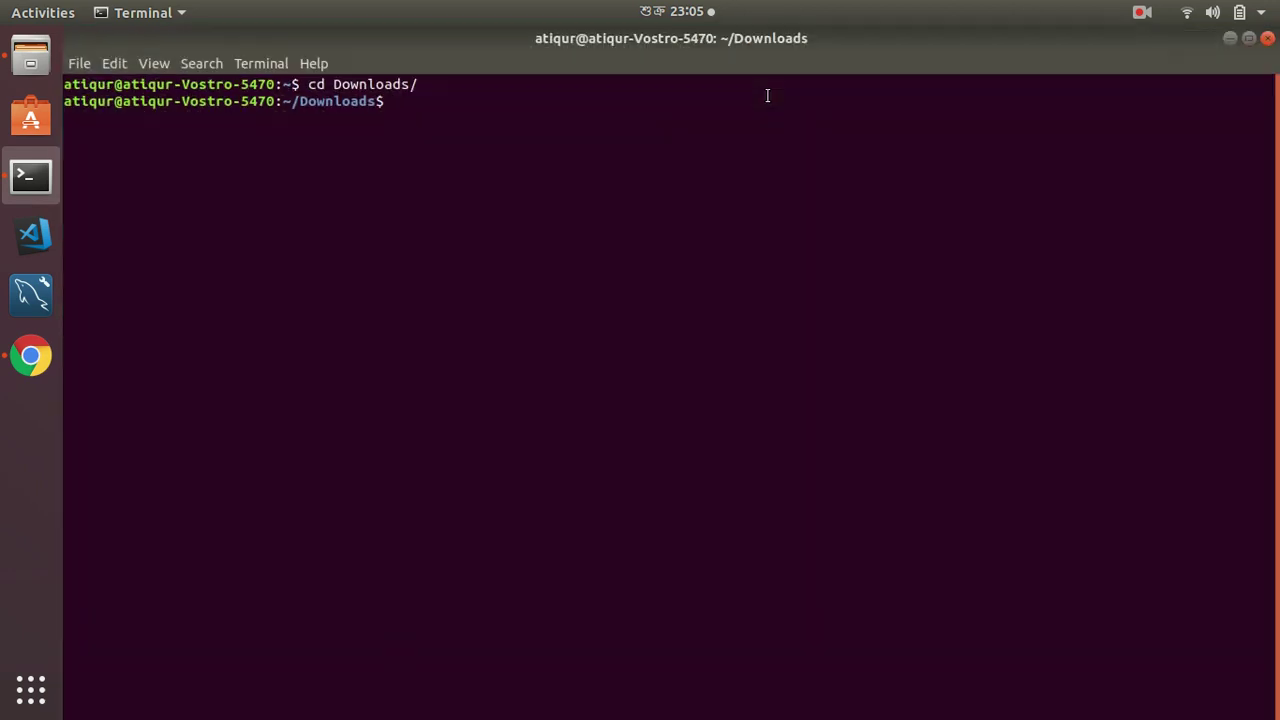
Connect over SSH as ec2-user to the copied public IP with the key file 31march2019.pem, accepting the host's authenticity
{"action": "type", "text": "ssh "}
{"action": "type", "text": "i"}
{"action": "key", "text": "BackSpace"}
{"action": "type", "text": "-i"}
{"action": "left_click", "coordinate": [1148, 20]}
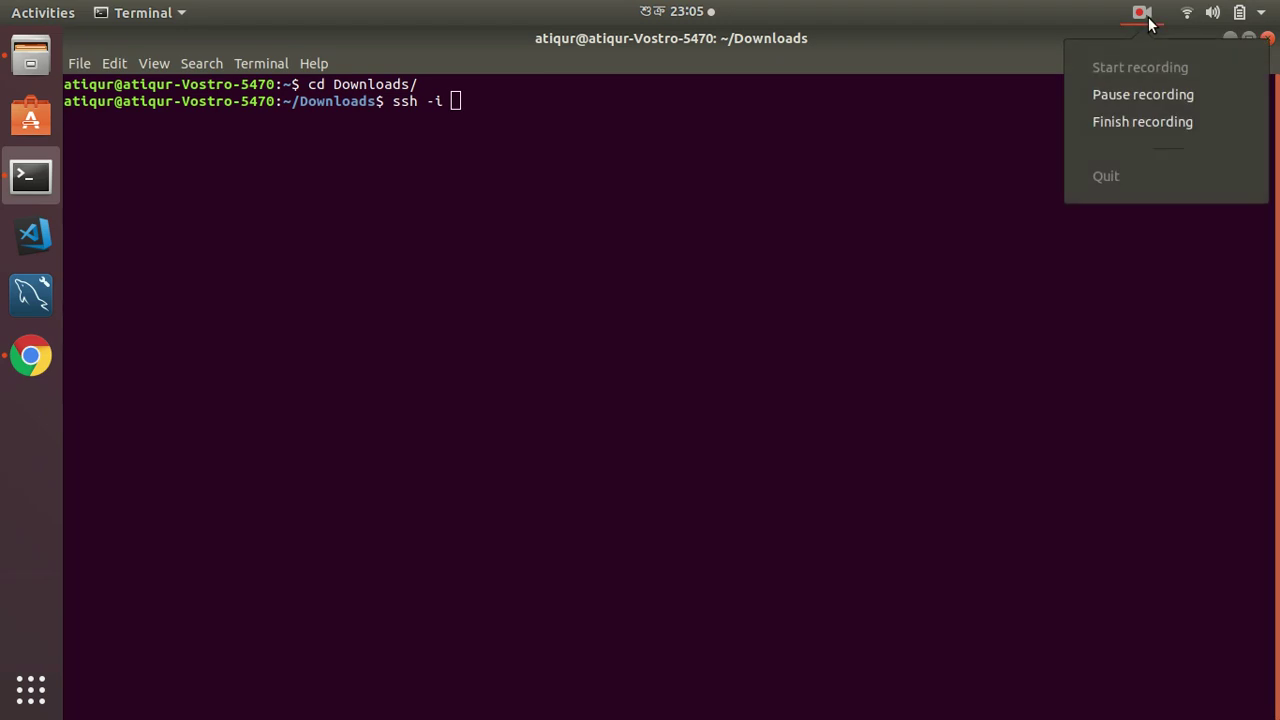
{"action": "left_click", "coordinate": [1103, 96]}
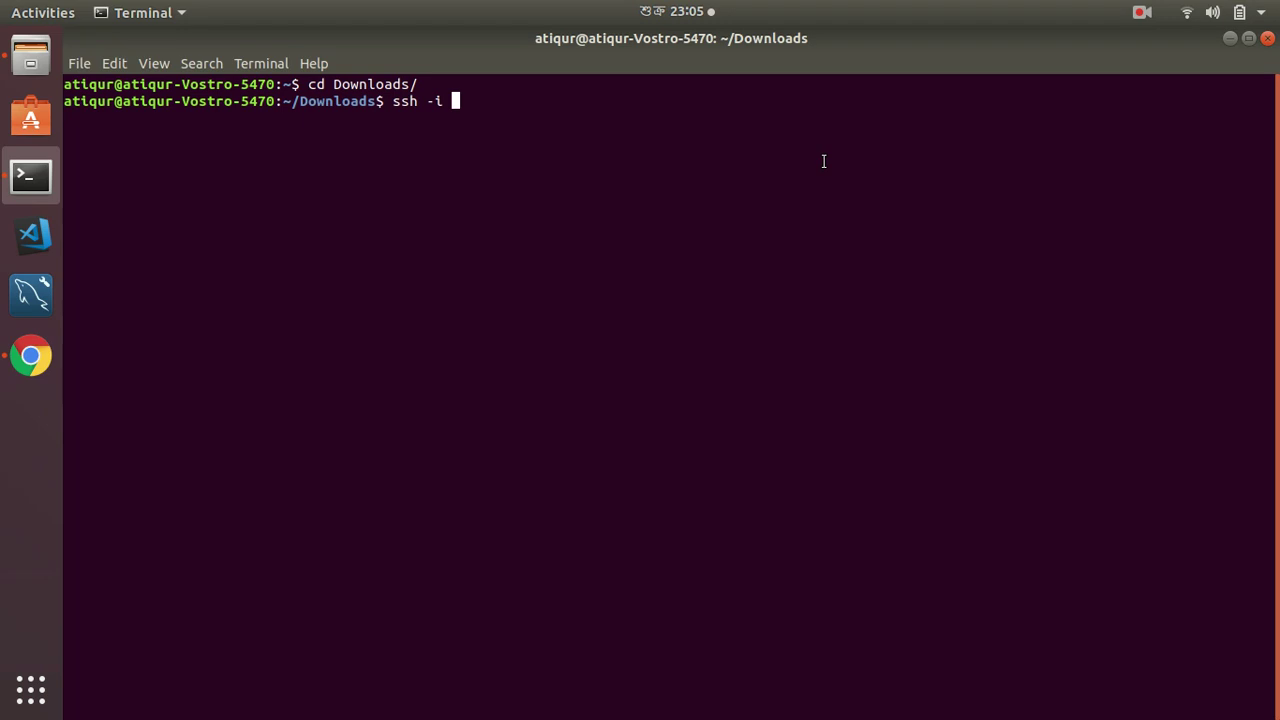
{"action": "type", "text": "31"}
{"action": "key", "text": "Tab"}
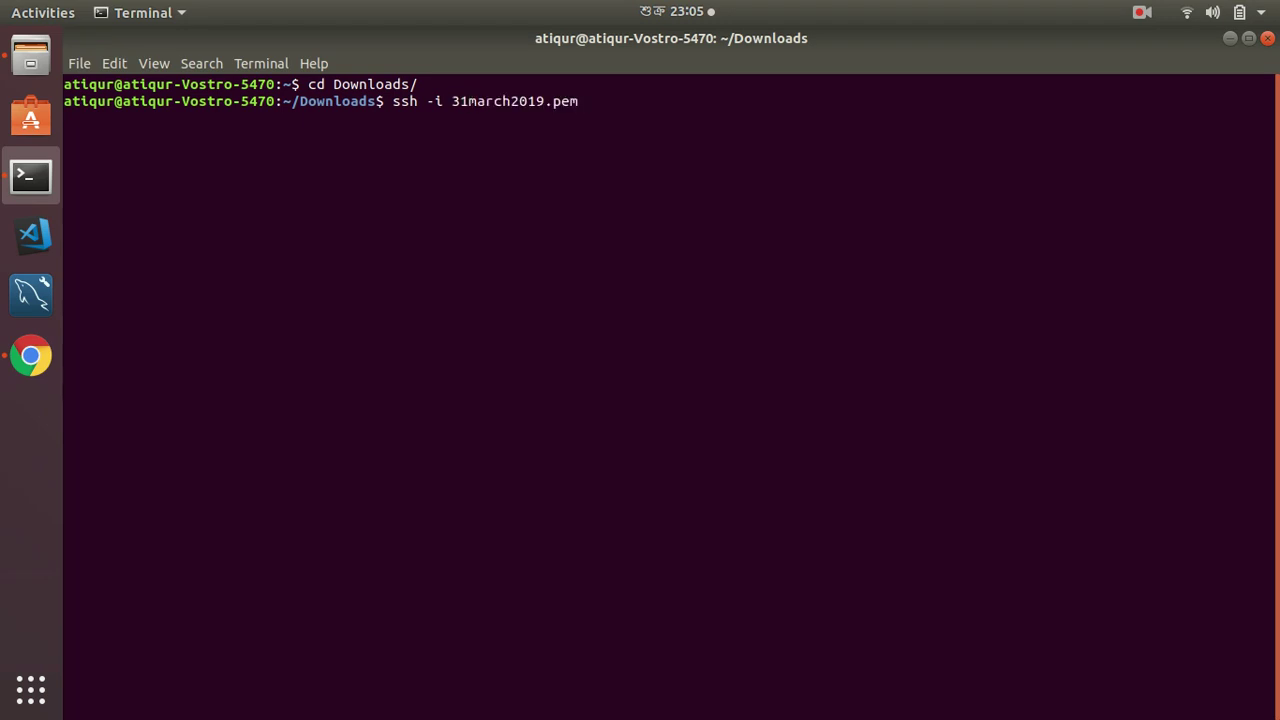
{"action": "type", "text": "ec2-user@"}
{"action": "right_click", "coordinate": [747, 112]}
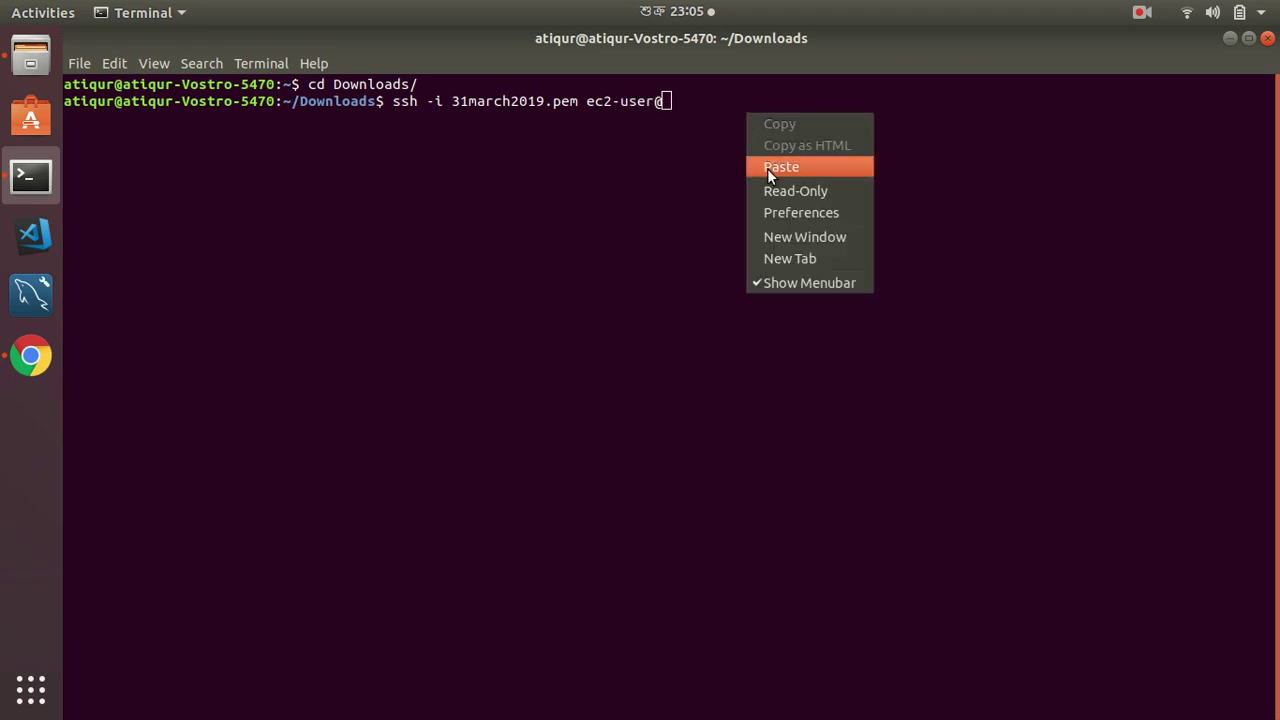
{"action": "left_click", "coordinate": [765, 166]}
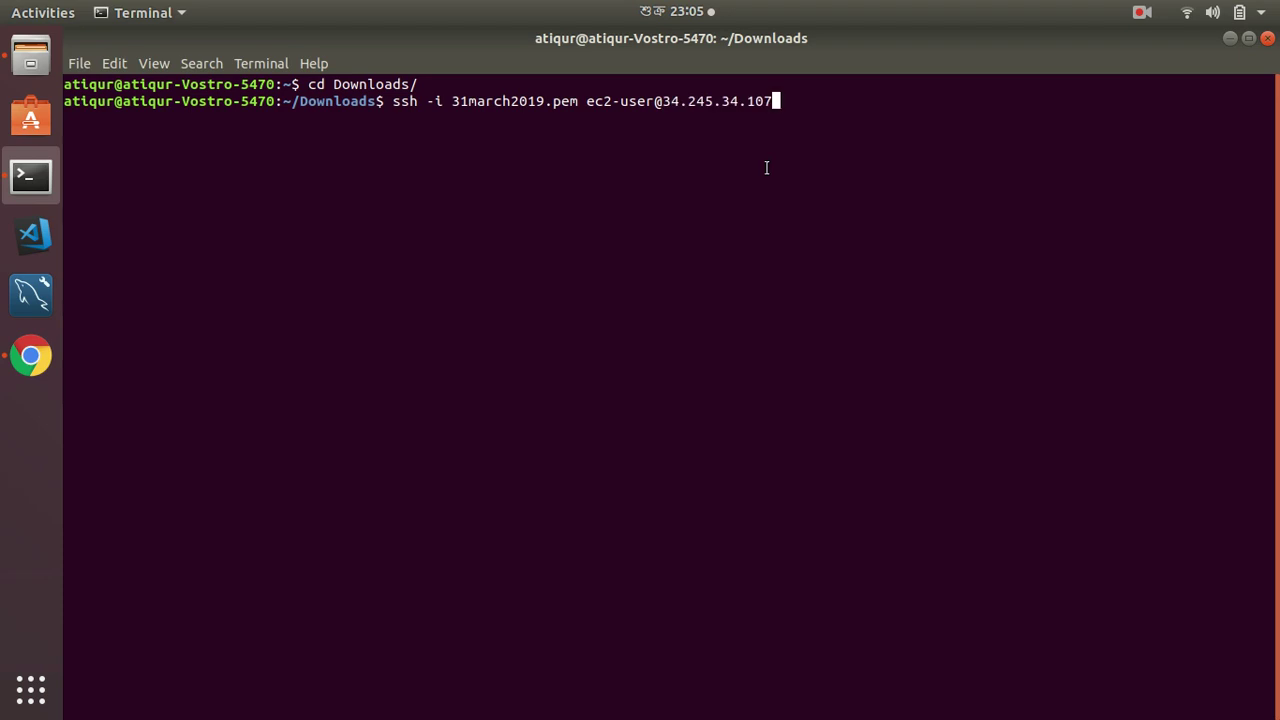
{"action": "key", "text": "Return"}
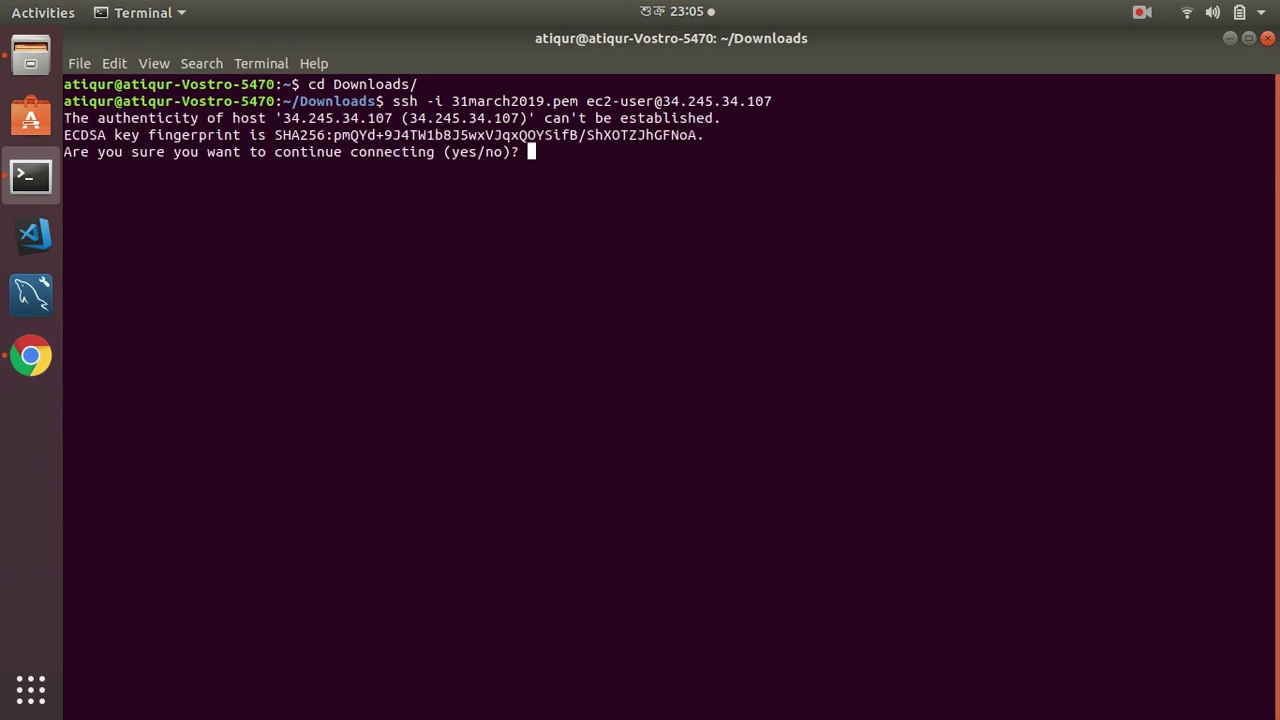
{"action": "type", "text": "yes"}
{"action": "key", "text": "Return"}
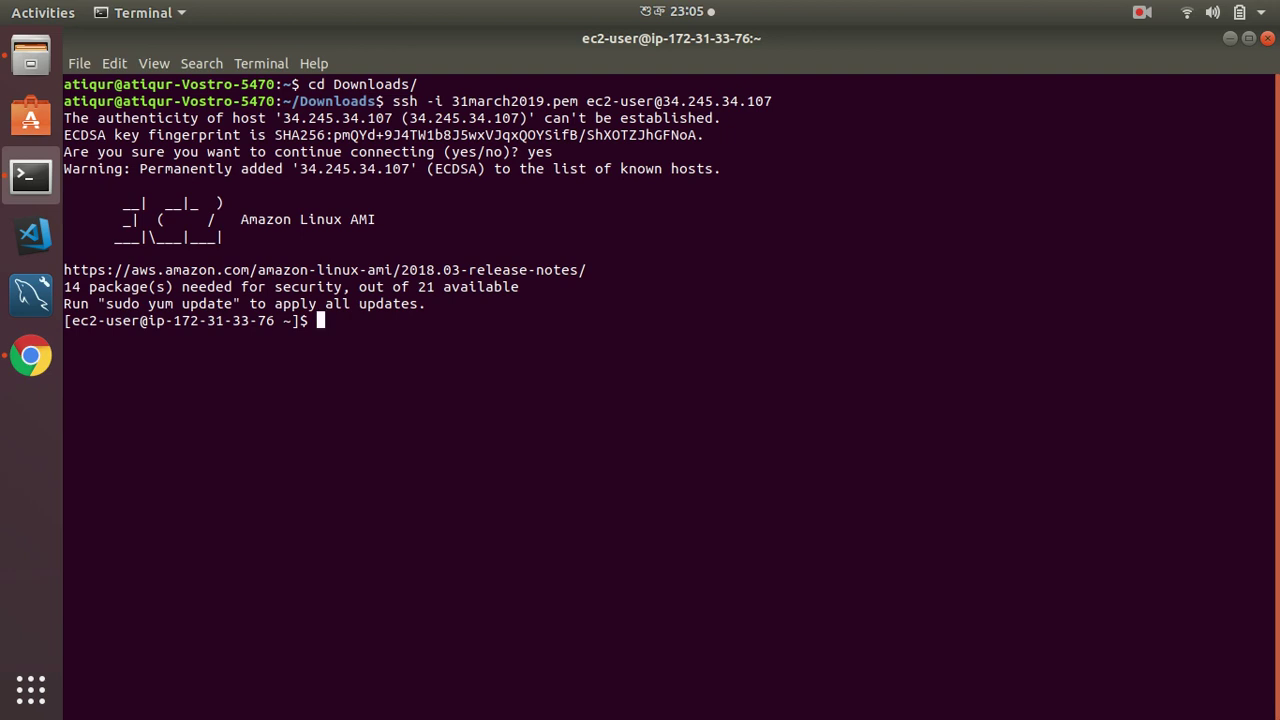
Update all packages on the instance with sudo yum update -y
{"action": "type", "text": "sudo yum update -y"}
{"action": "key", "text": "Return"}
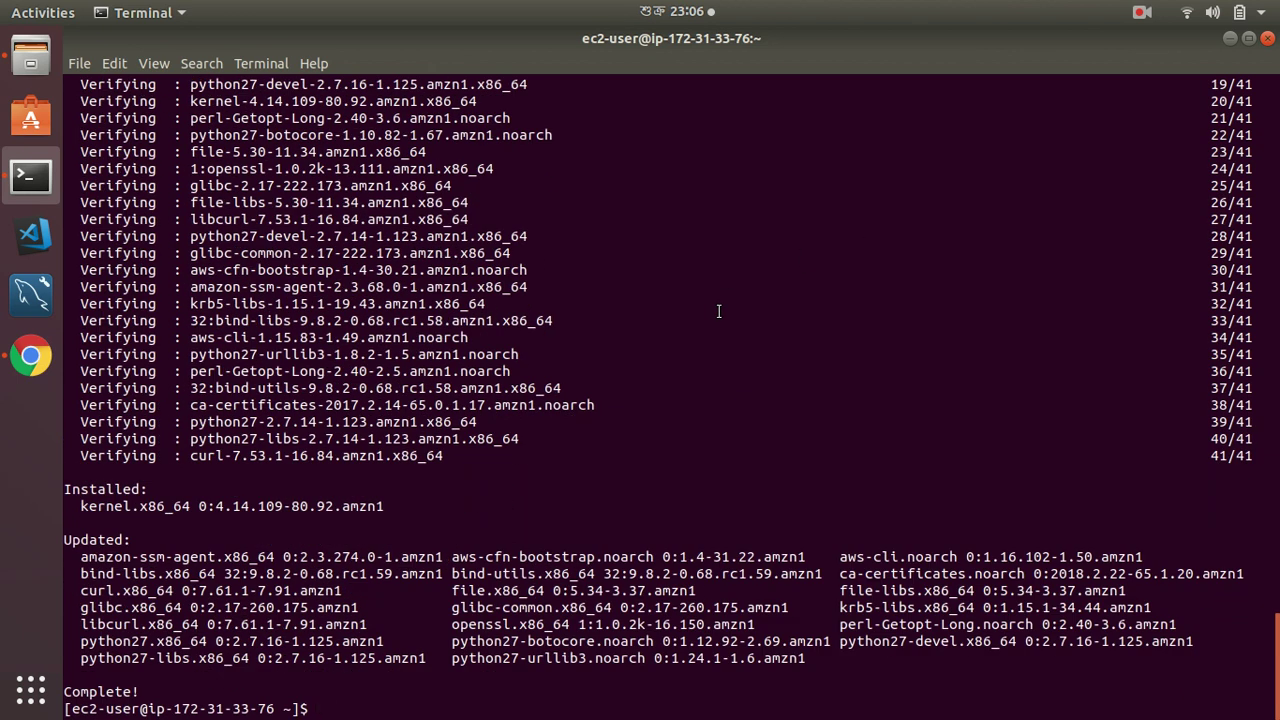
Clear the terminal and try to list the S3 buckets from the instance with aws s3 ls
{"action": "type", "text": "clear"}
{"action": "key", "text": "Return"}
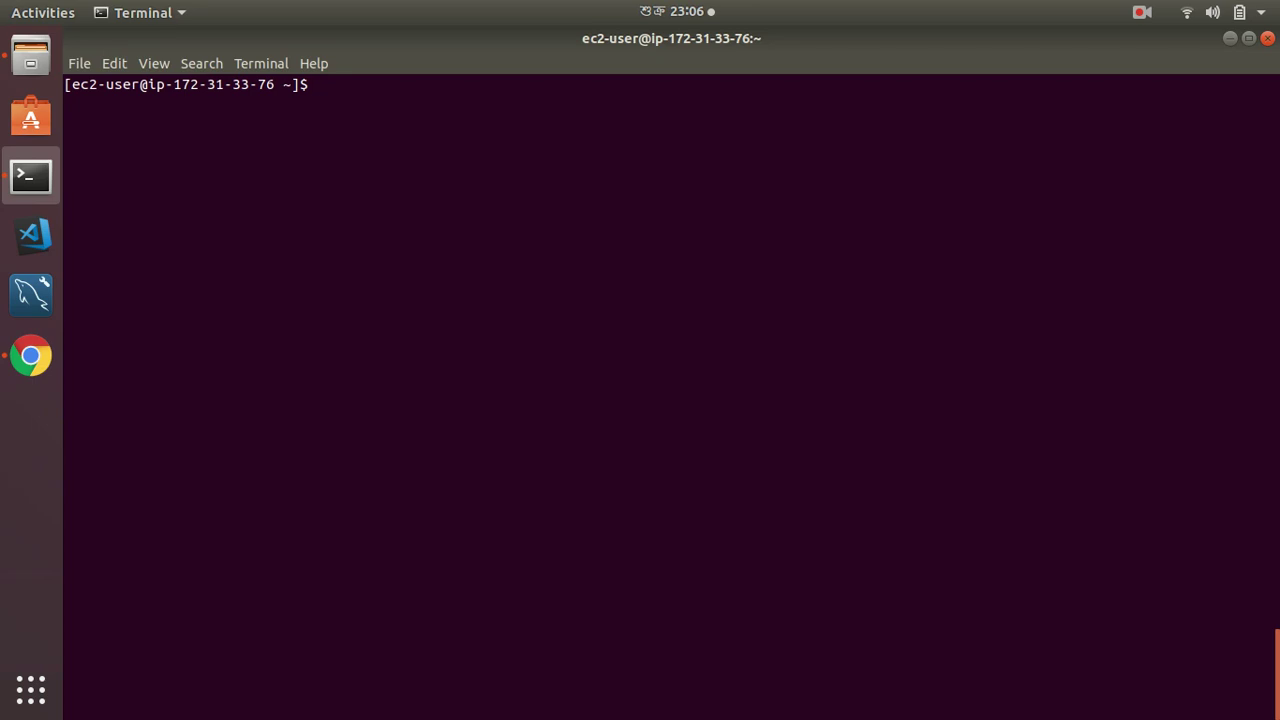
{"action": "type", "text": "aws s3 ls"}
{"action": "key", "text": "Return"}
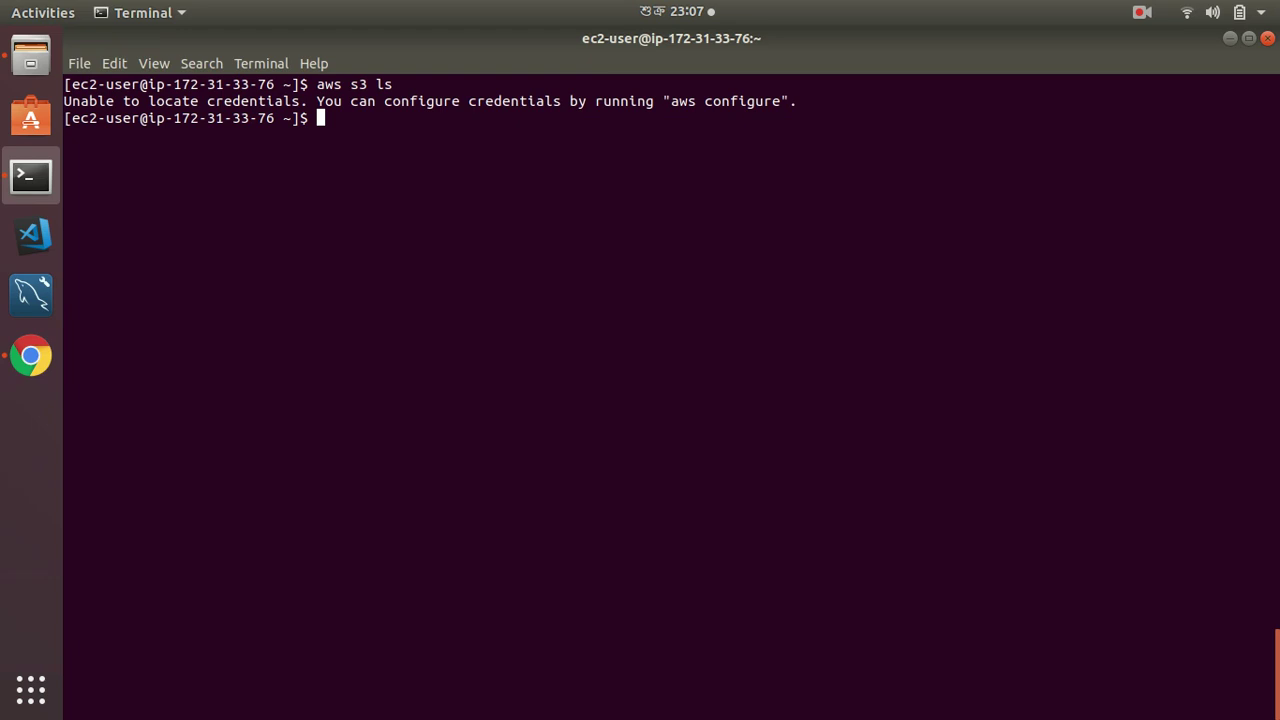
Switch to Chrome and open the IAM service in the AWS console
{"action": "left_click", "coordinate": [31, 356]}
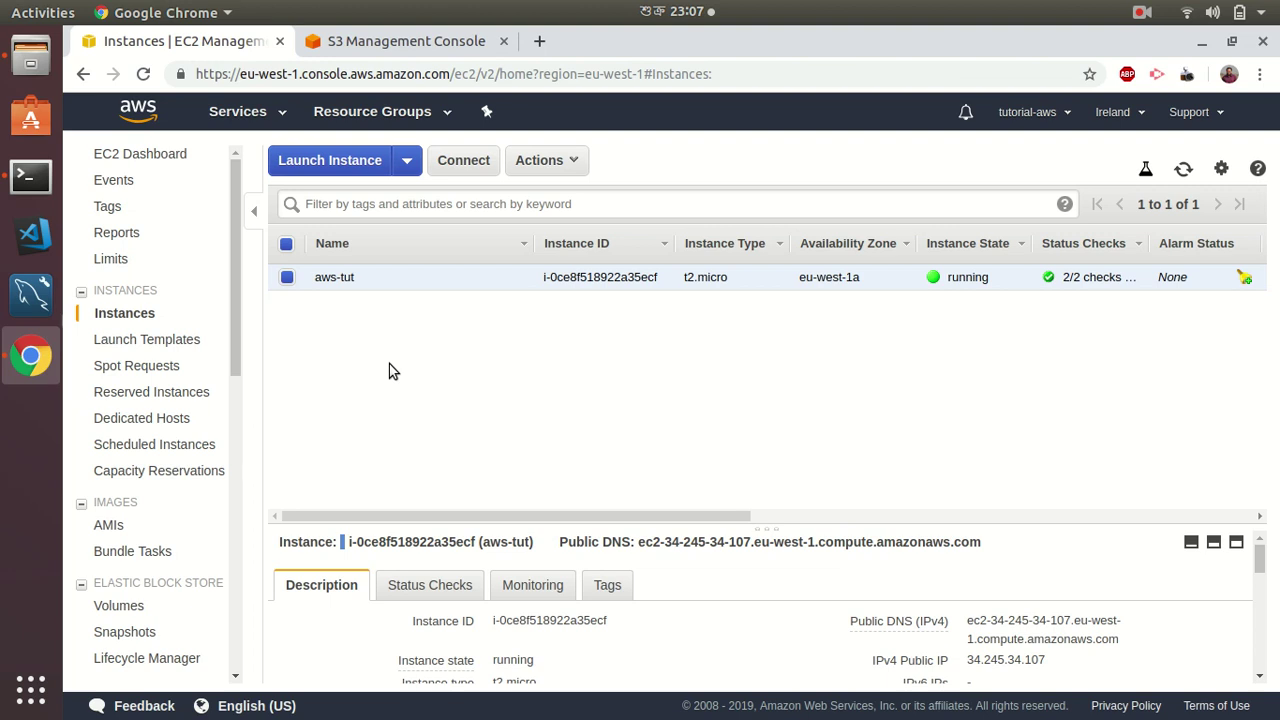
{"action": "left_click", "coordinate": [237, 112]}
{"action": "type", "text": "s3"}
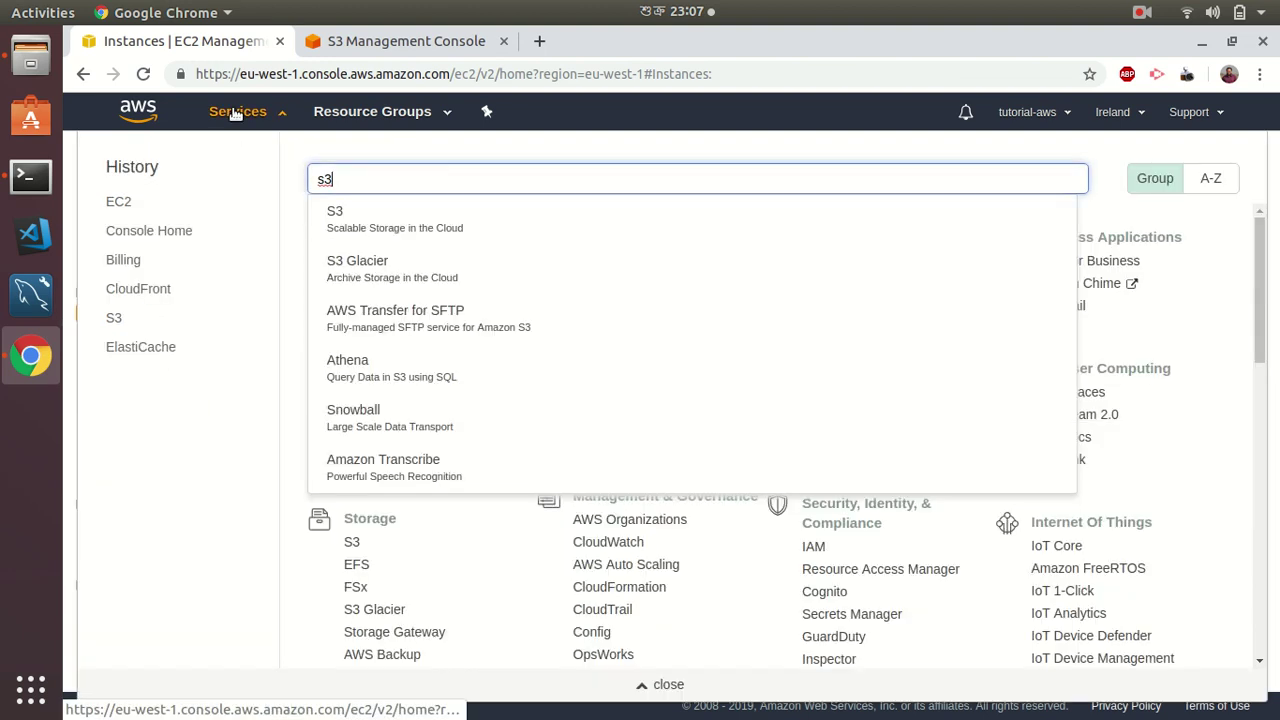
{"action": "key", "text": "BackSpace"}
{"action": "key", "text": "BackSpace"}
{"action": "type", "text": "iam"}
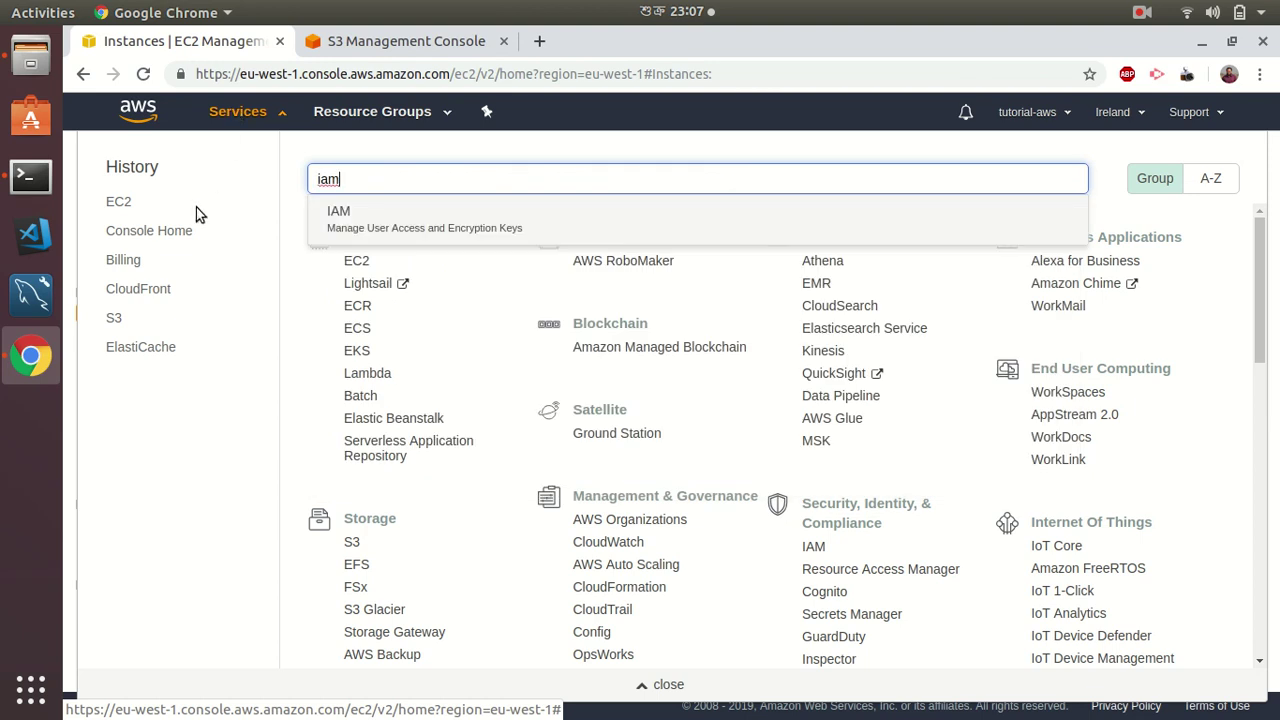
{"action": "left_click", "coordinate": [358, 222]}
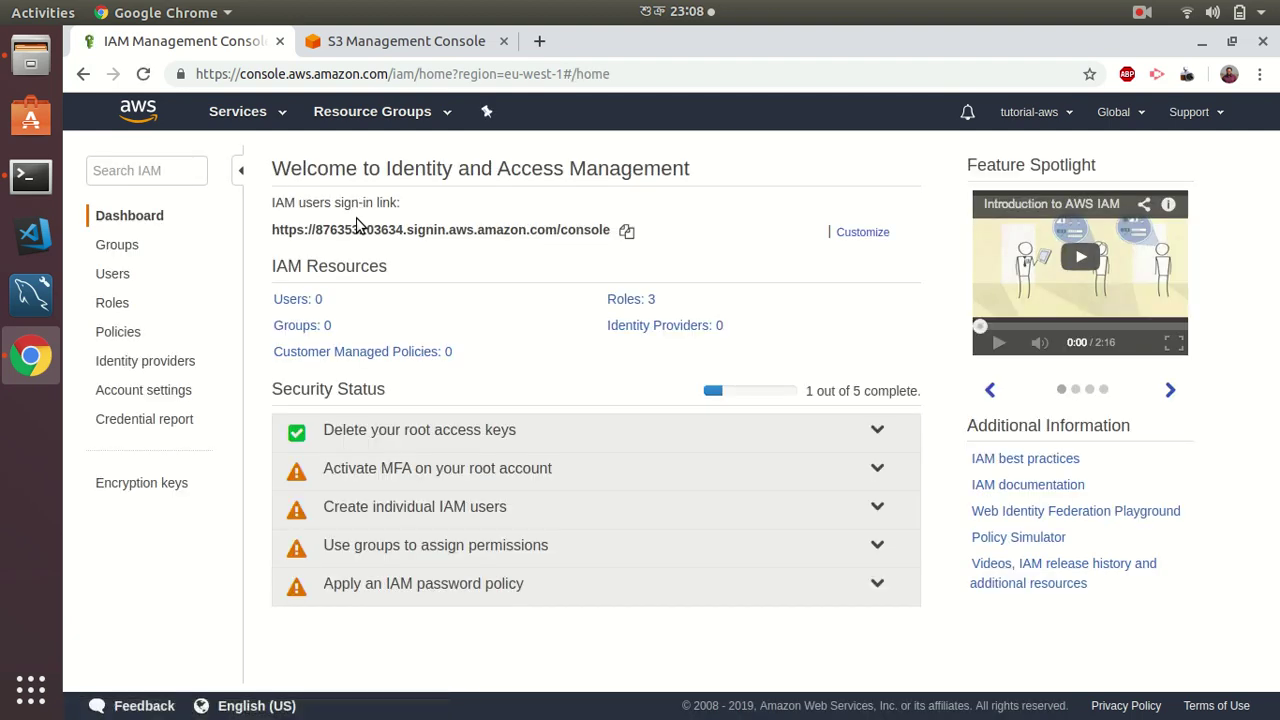
Start creating an IAM role for the AWS service EC2 and continue to its permissions
{"action": "left_click", "coordinate": [119, 311]}
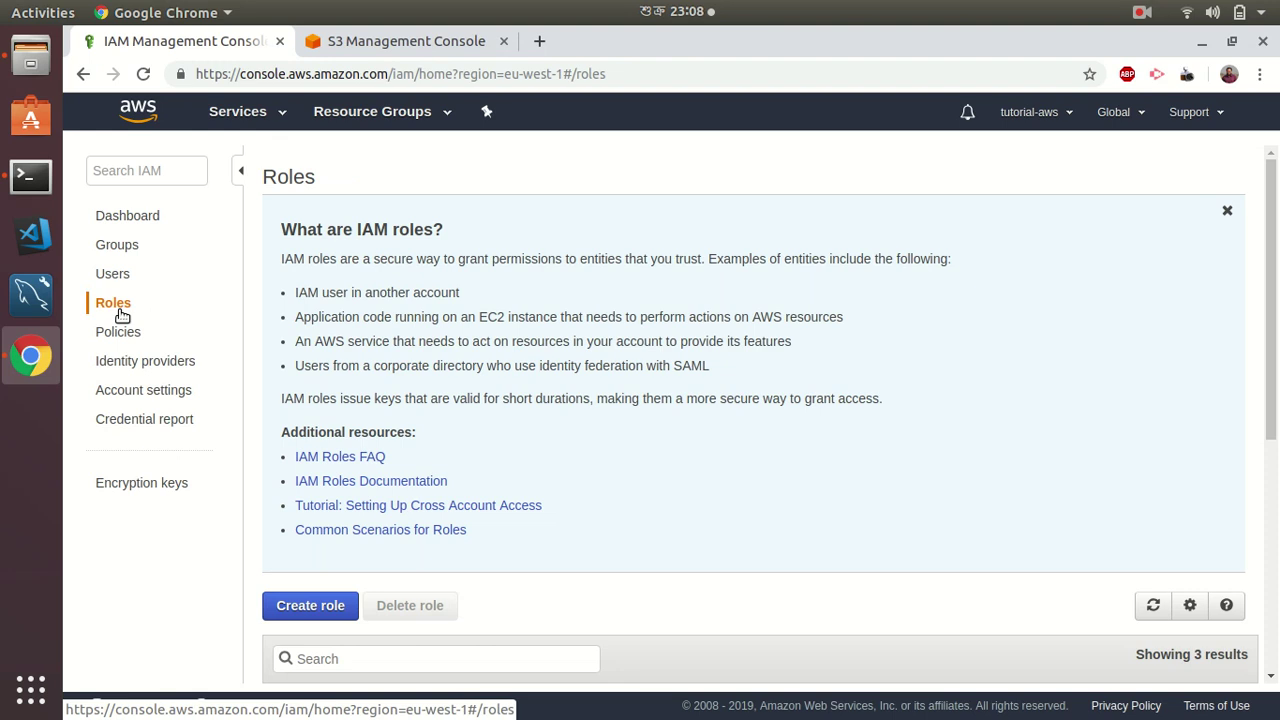
{"action": "left_click", "coordinate": [310, 610]}
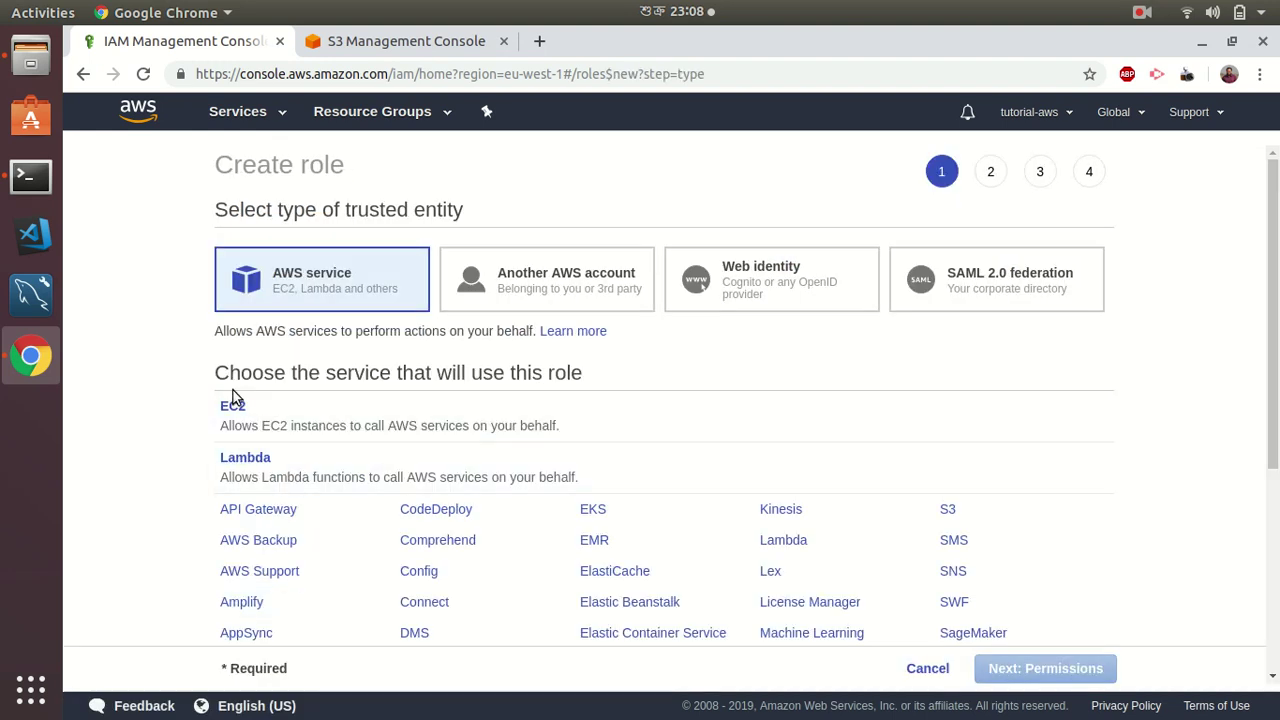
{"action": "left_click", "coordinate": [229, 416]}
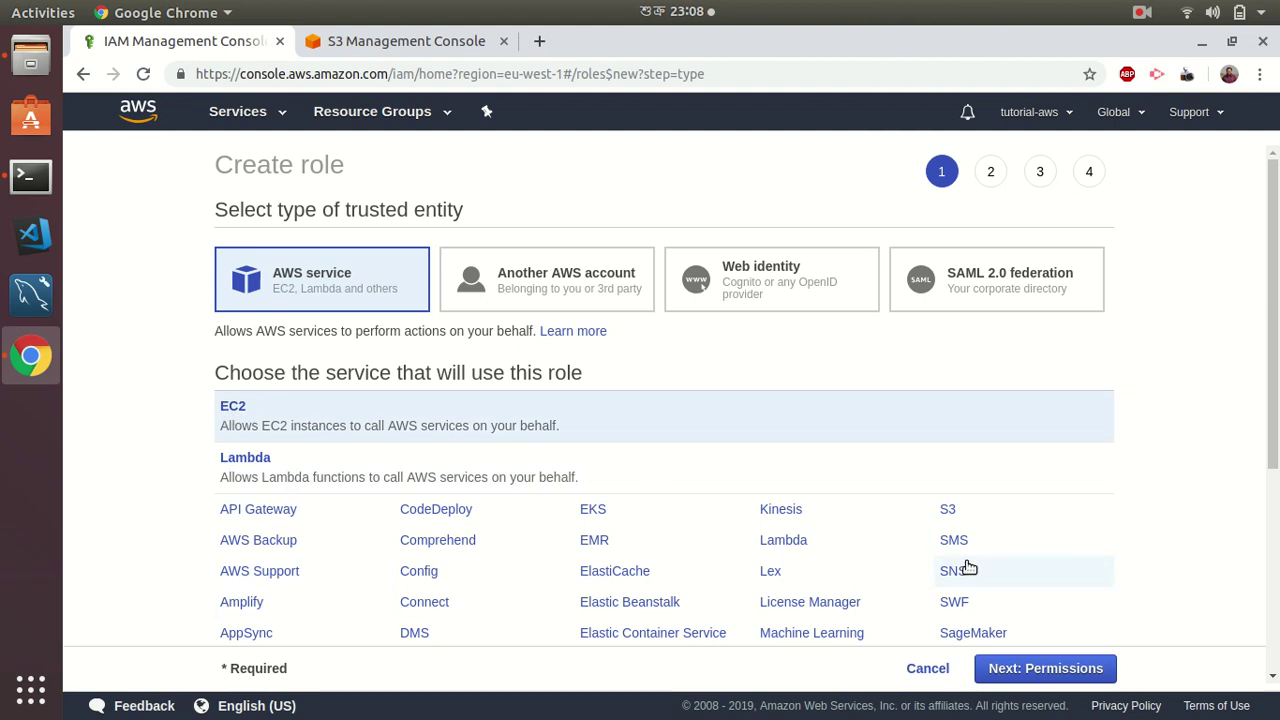
{"action": "left_click", "coordinate": [1055, 669]}
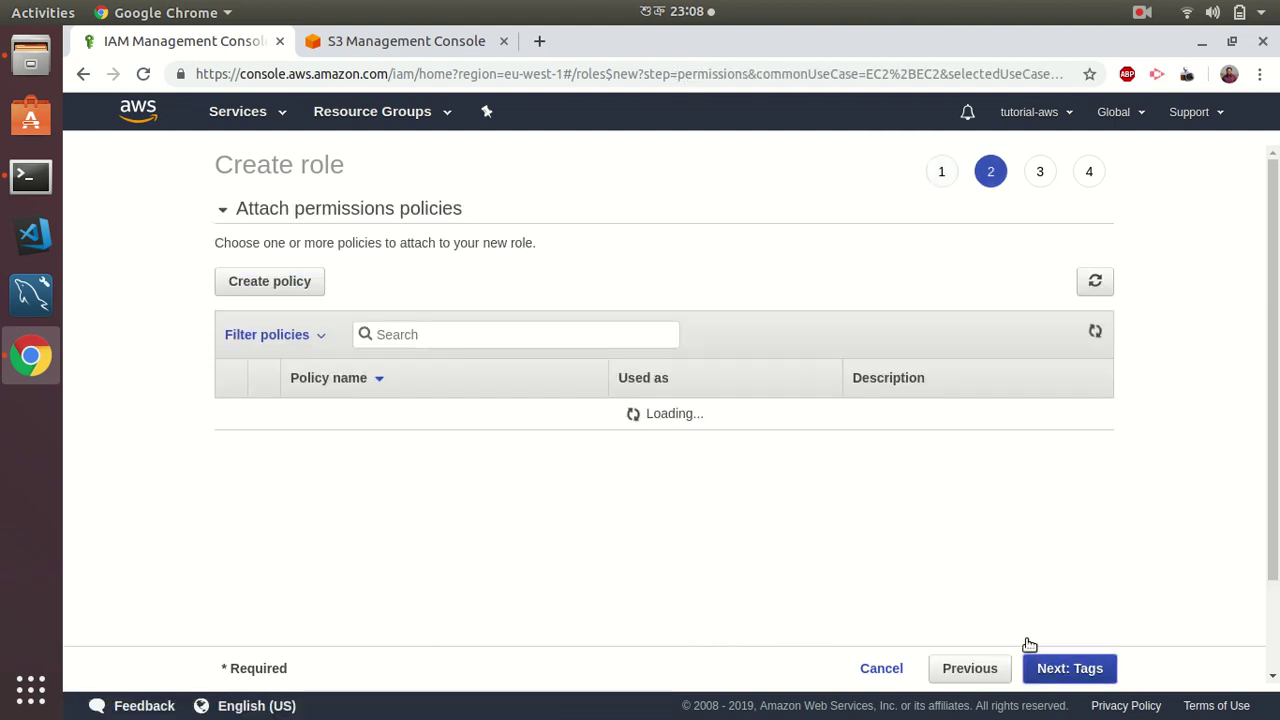
Find the AmazonS3FullAccess policy, attach it to the new role and continue to the tags
{"action": "left_click", "coordinate": [464, 333]}
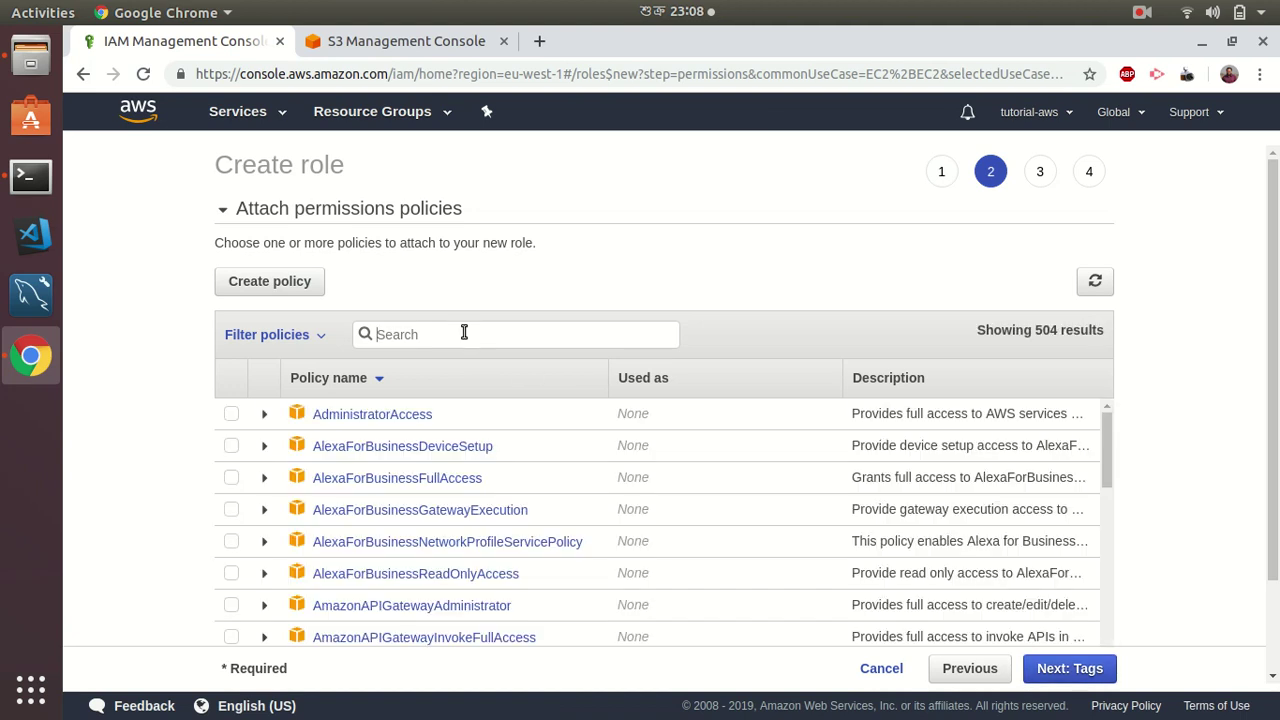
{"action": "type", "text": "s3"}
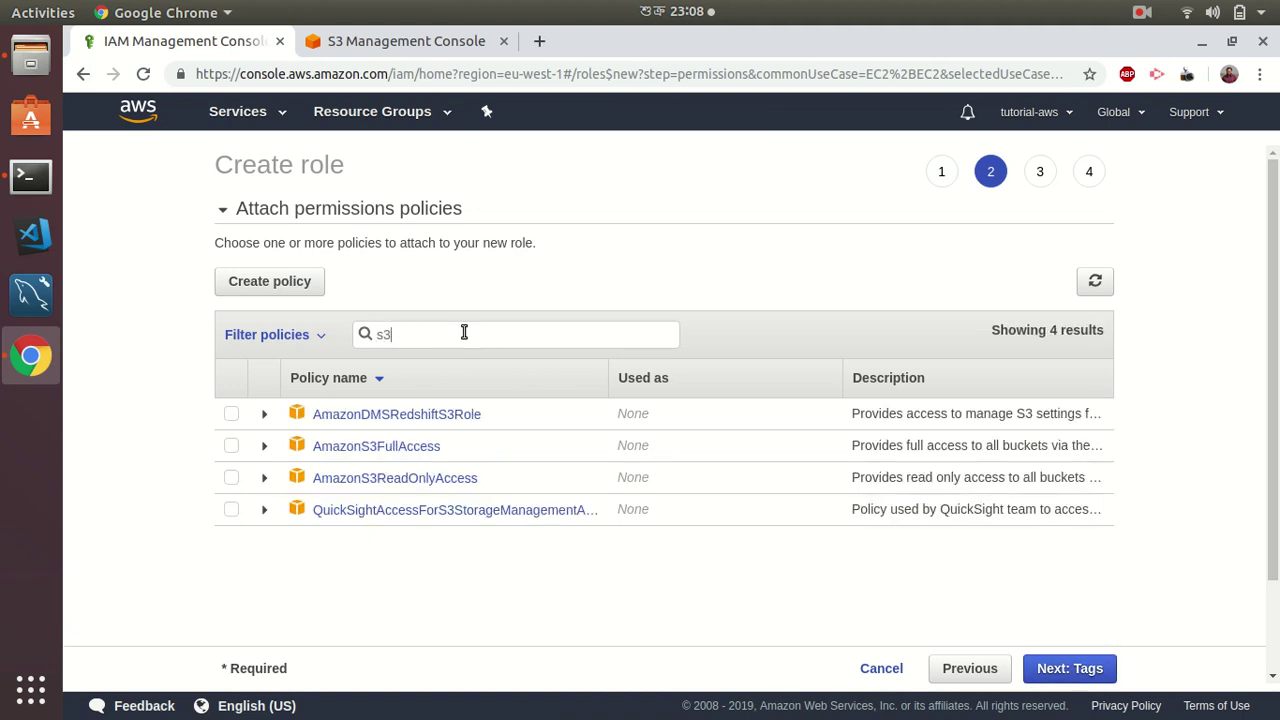
{"action": "type", "text": "full"}
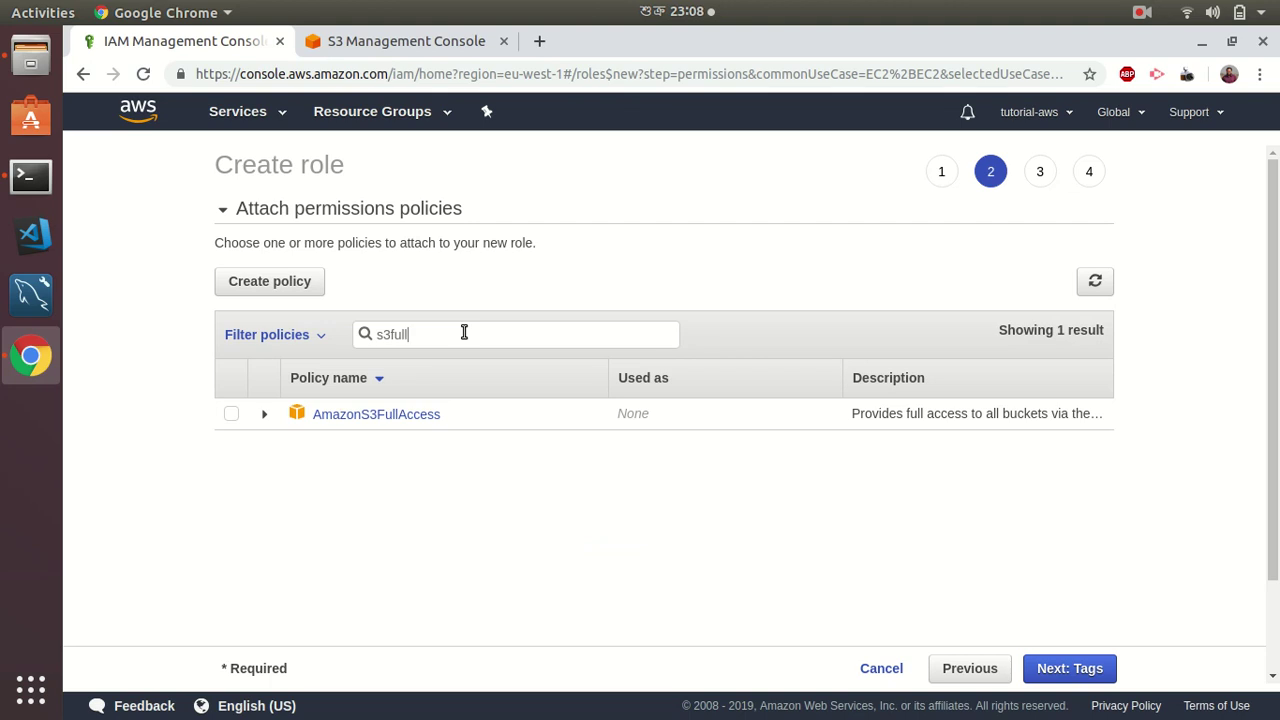
{"action": "left_click", "coordinate": [231, 414]}
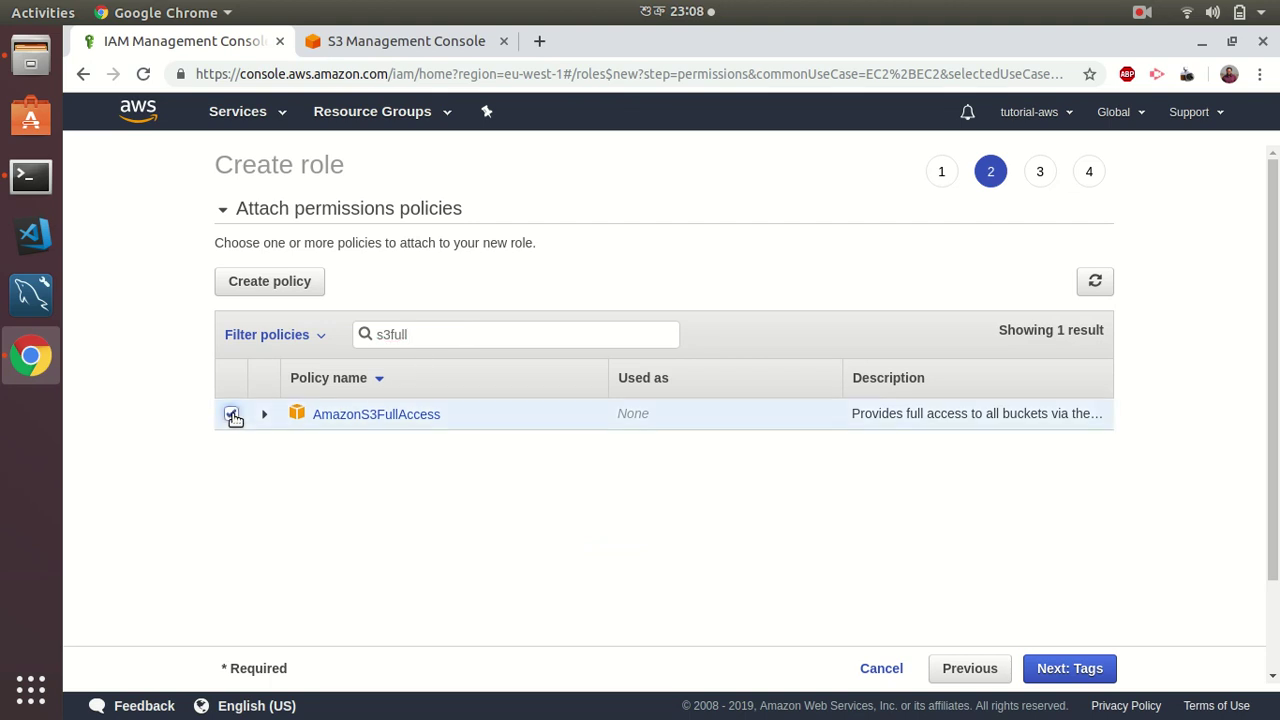
{"action": "left_click", "coordinate": [1112, 670]}
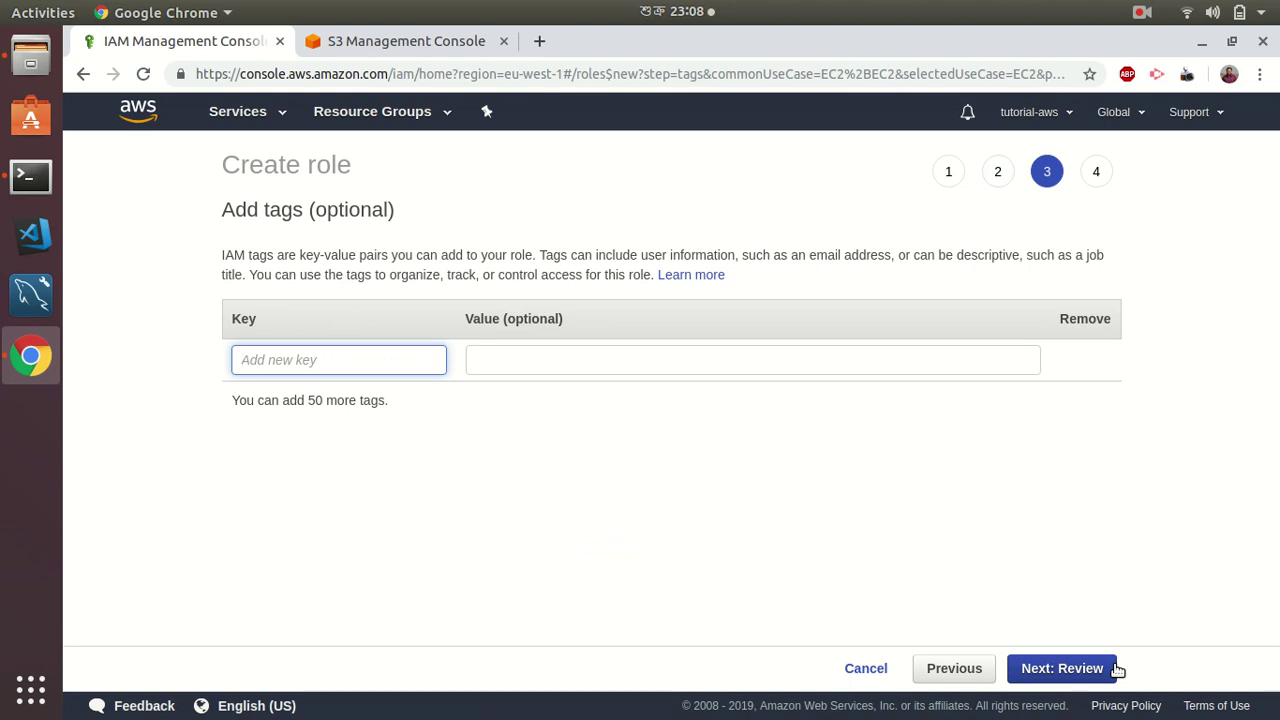
Add a tag with key ec2 and value s3fullaccess to the role, and continue to the review
{"action": "type", "text": "ec2"}
{"action": "key", "text": "Tab"}
{"action": "type", "text": "s3"}
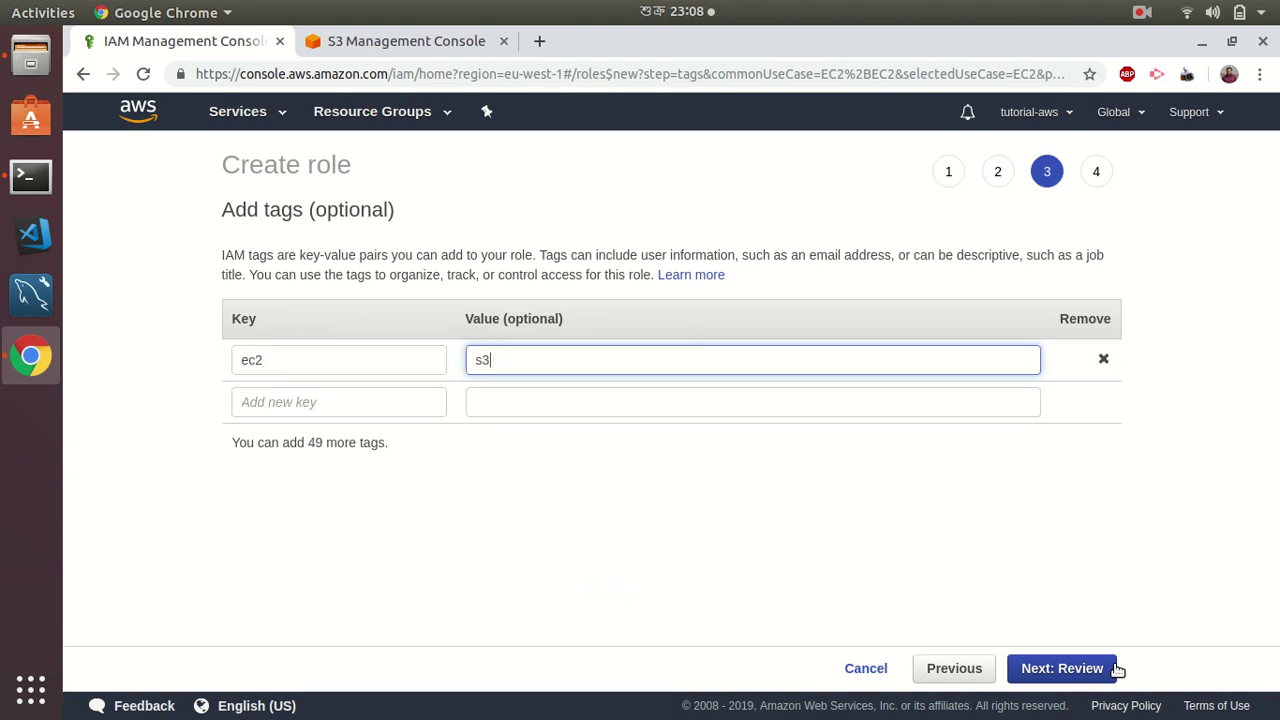
{"action": "type", "text": "fullaccess"}
{"action": "left_click", "coordinate": [1117, 669]}
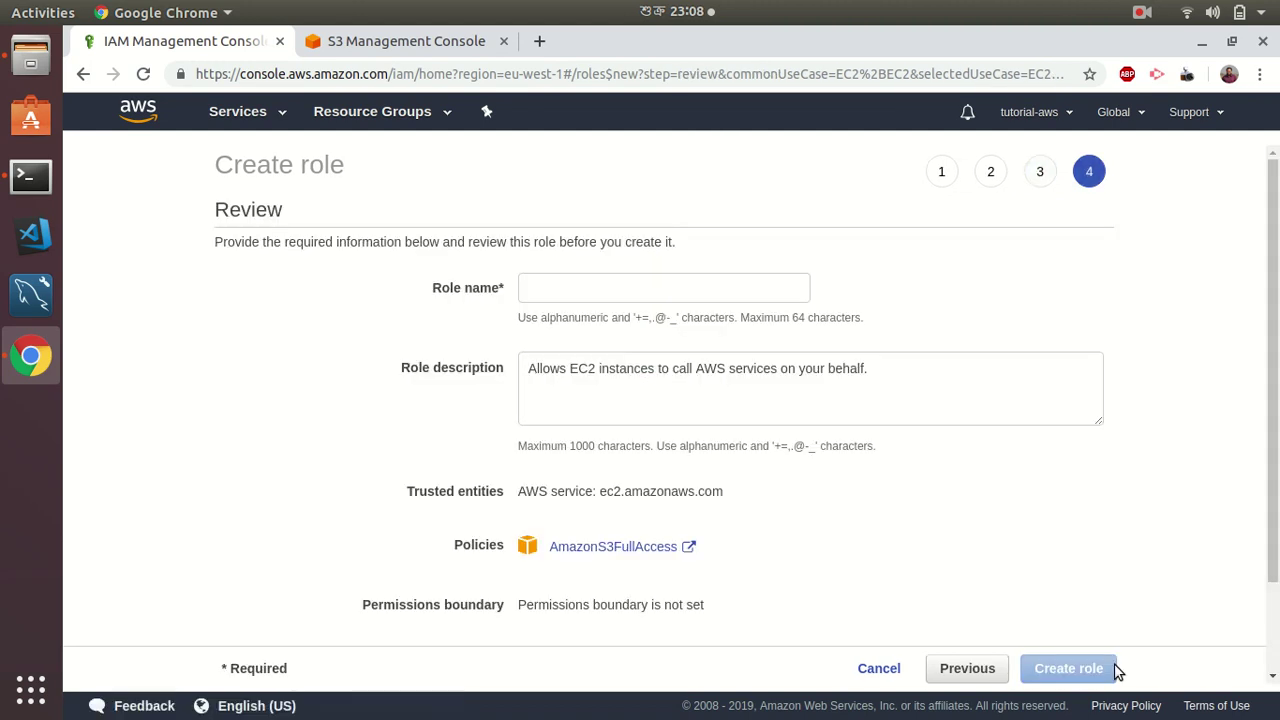
Name the role ec2-role-s3full and create it
{"action": "left_click", "coordinate": [669, 289]}
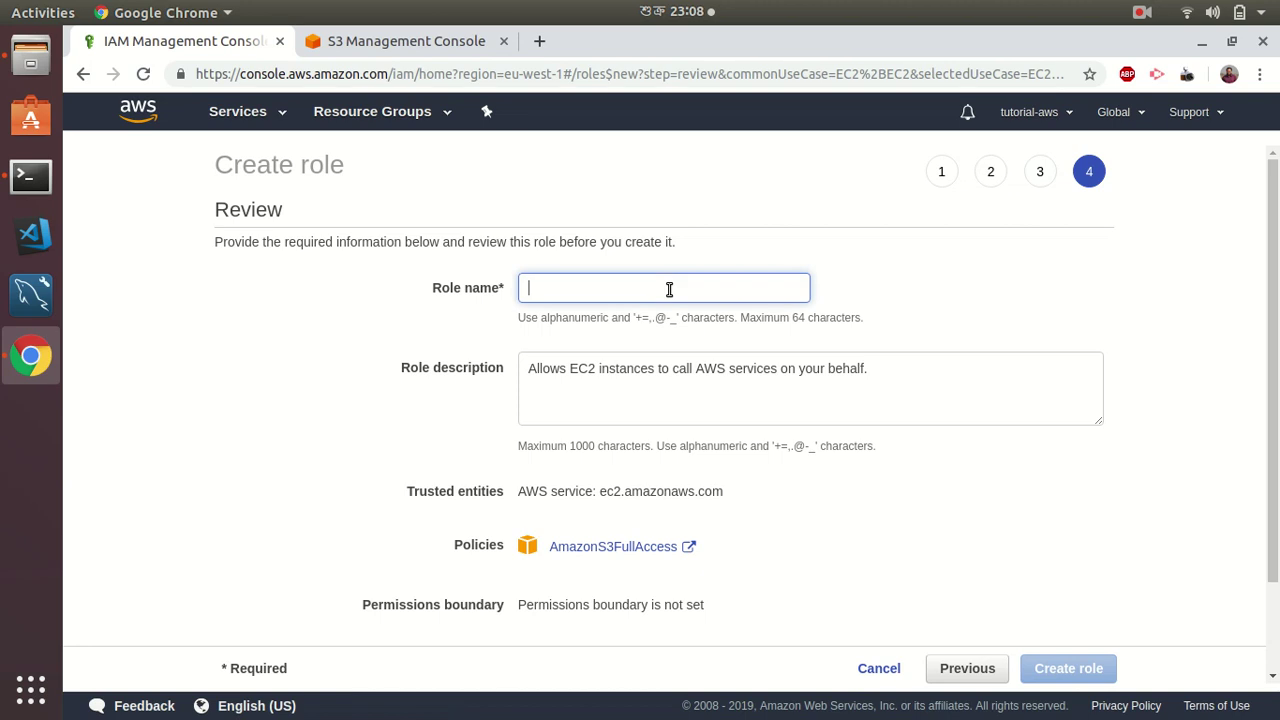
{"action": "type", "text": "ec2"}
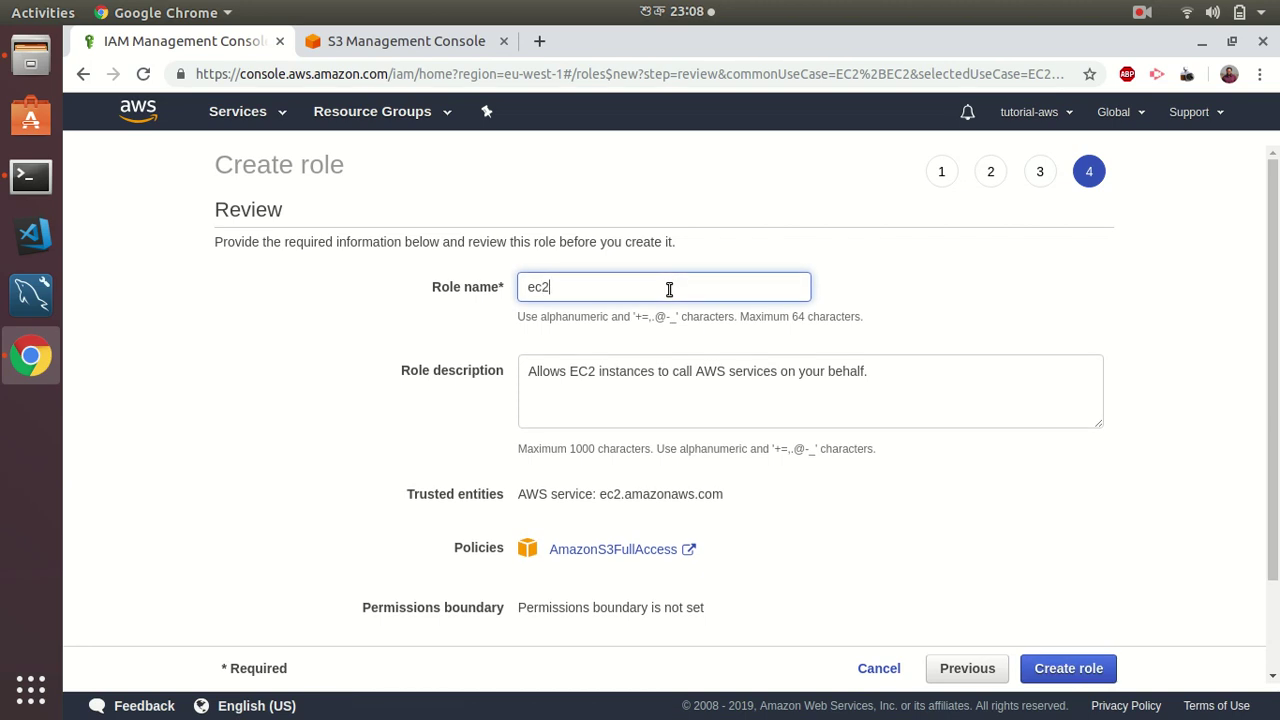
{"action": "type", "text": "-role-s3full"}
{"action": "left_click", "coordinate": [1019, 498]}
{"action": "left_click", "coordinate": [1079, 668]}
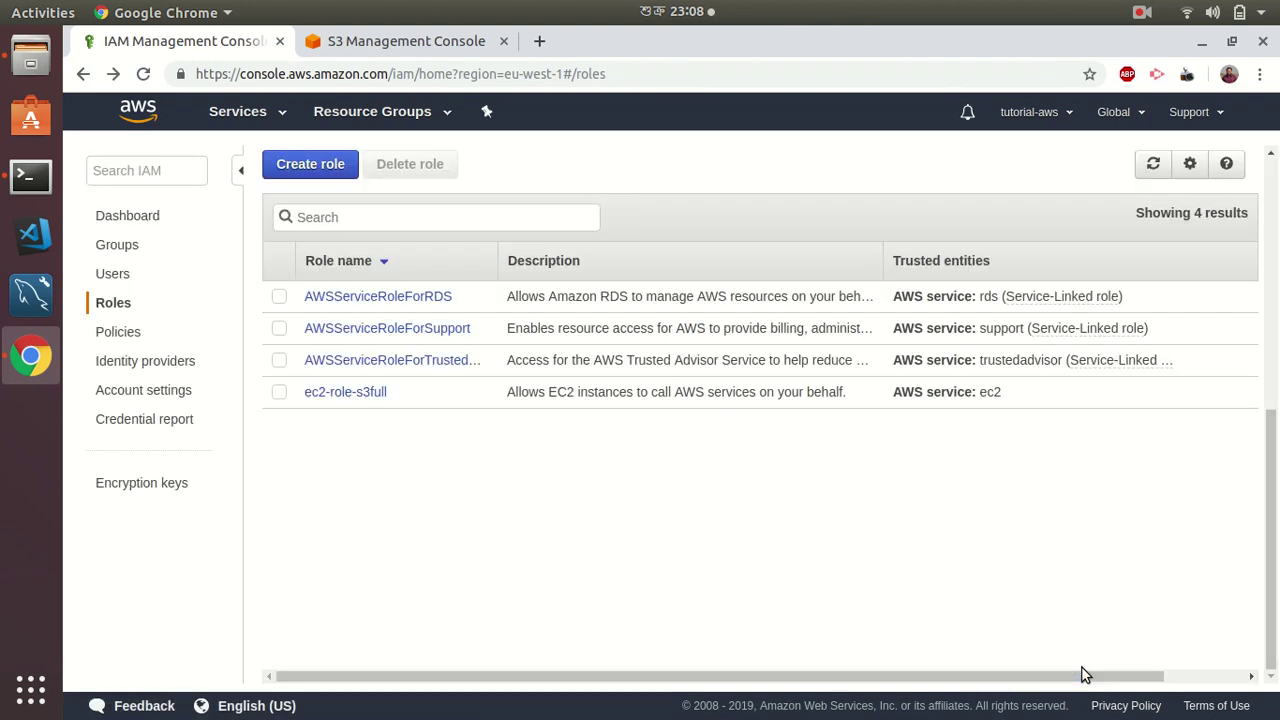
Go to the EC2 service and open the list of running instances
{"action": "left_click", "coordinate": [240, 112]}
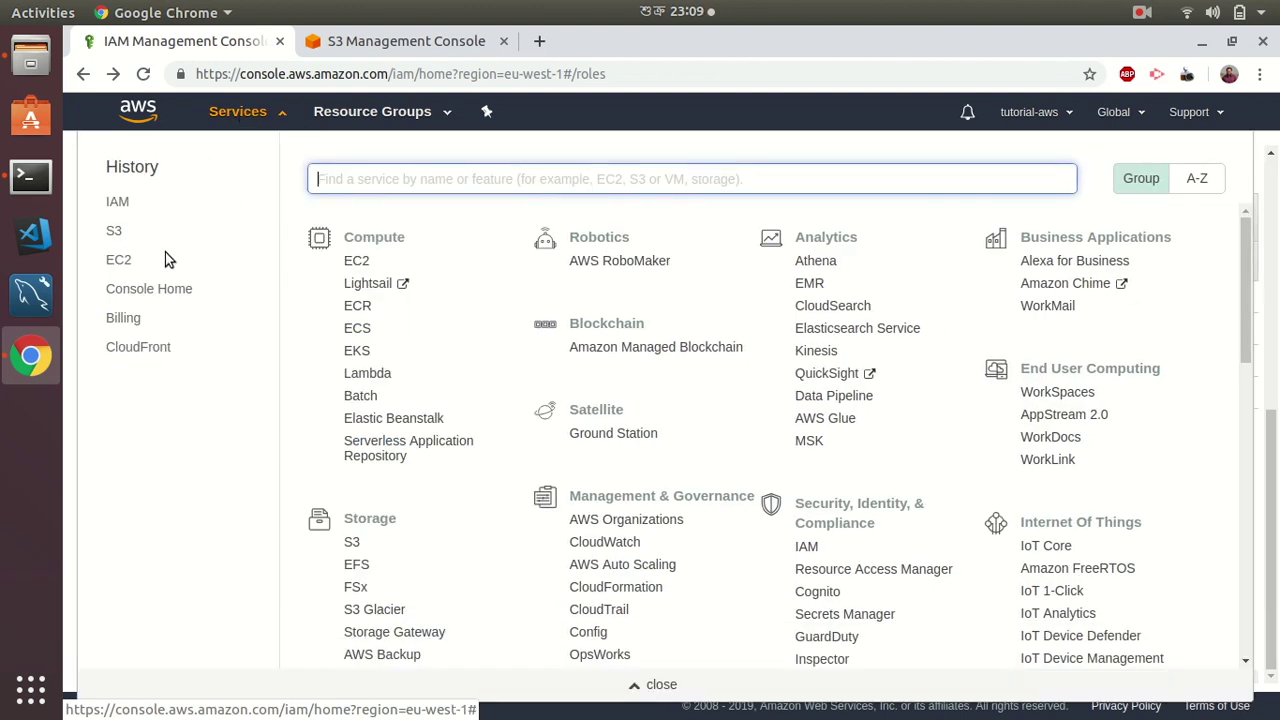
{"action": "left_click", "coordinate": [120, 260]}
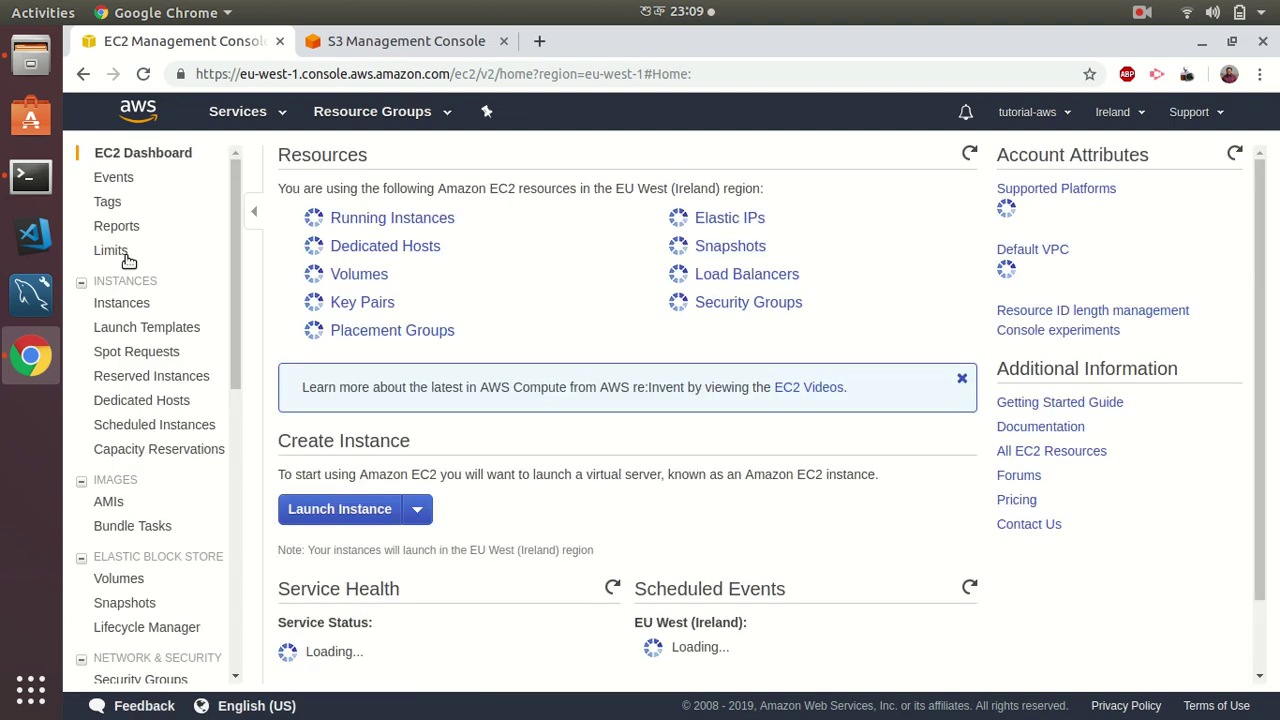
{"action": "left_click", "coordinate": [424, 219]}
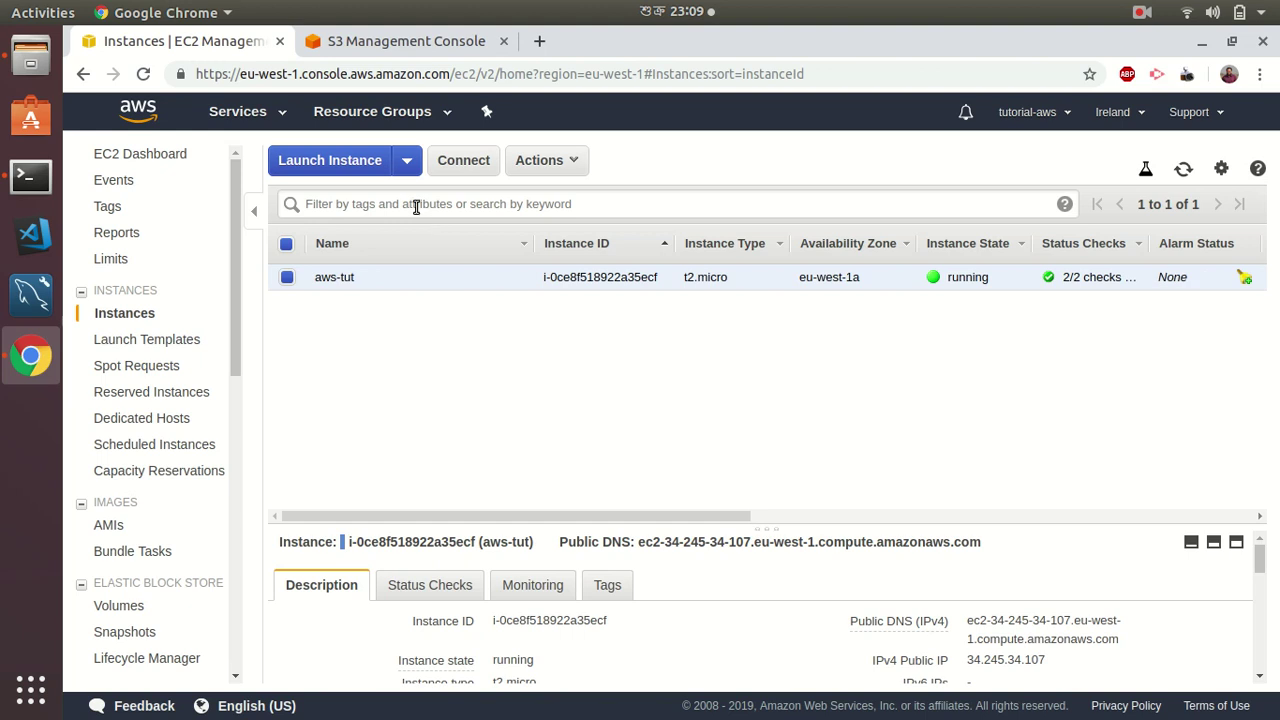
Attach the IAM role ec2-role-s3full to the aws-tut instance, apply it and return to the instances list
{"action": "left_click", "coordinate": [582, 170]}
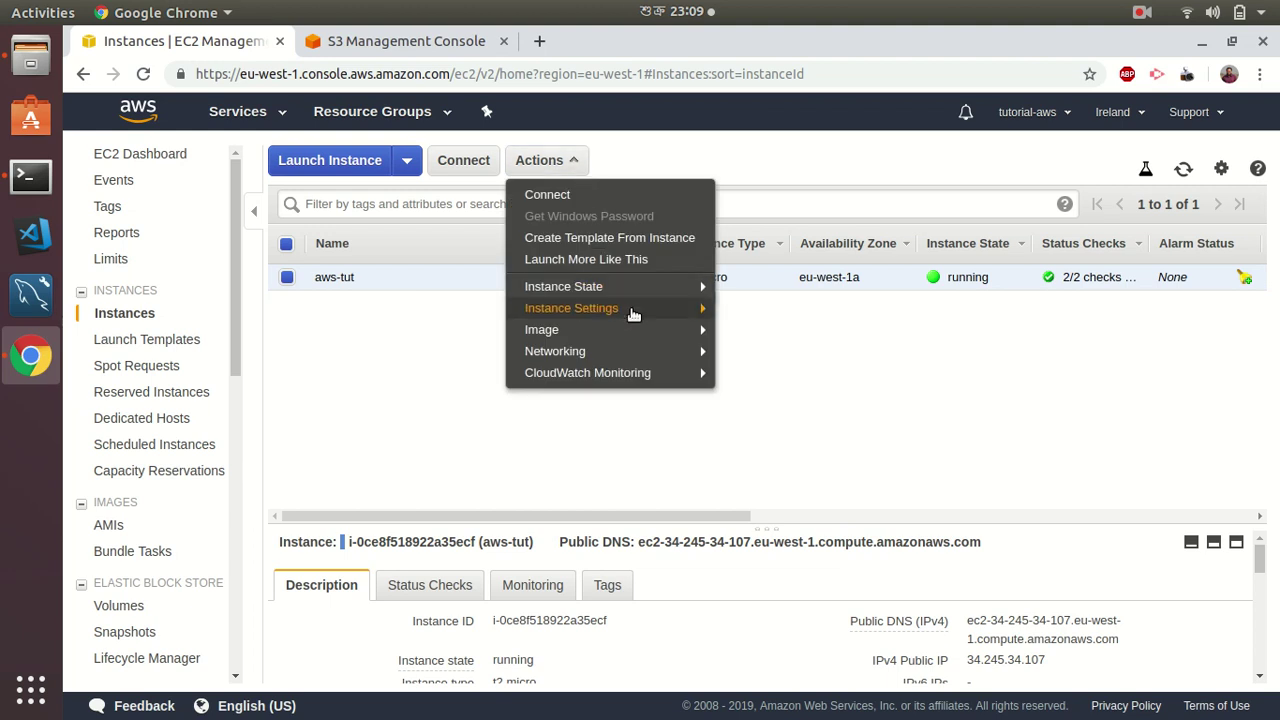
{"action": "mouse_move", "coordinate": [660, 314]}
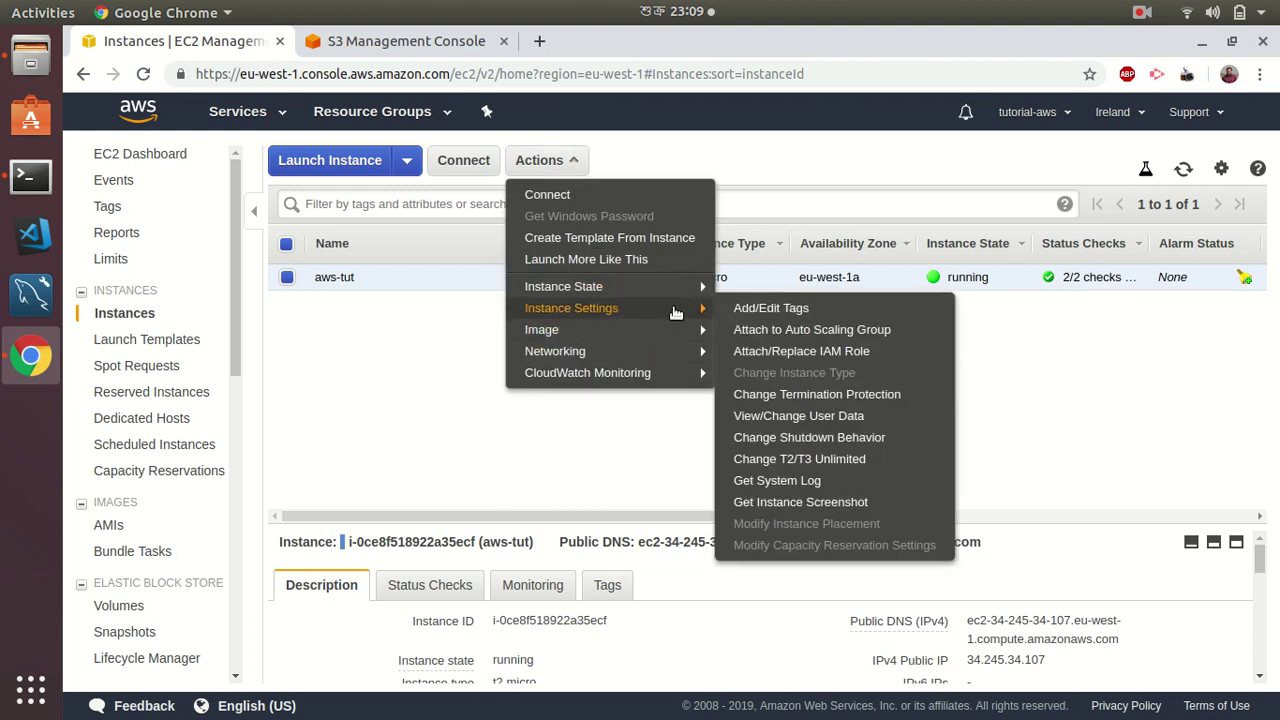
{"action": "left_click", "coordinate": [845, 352]}
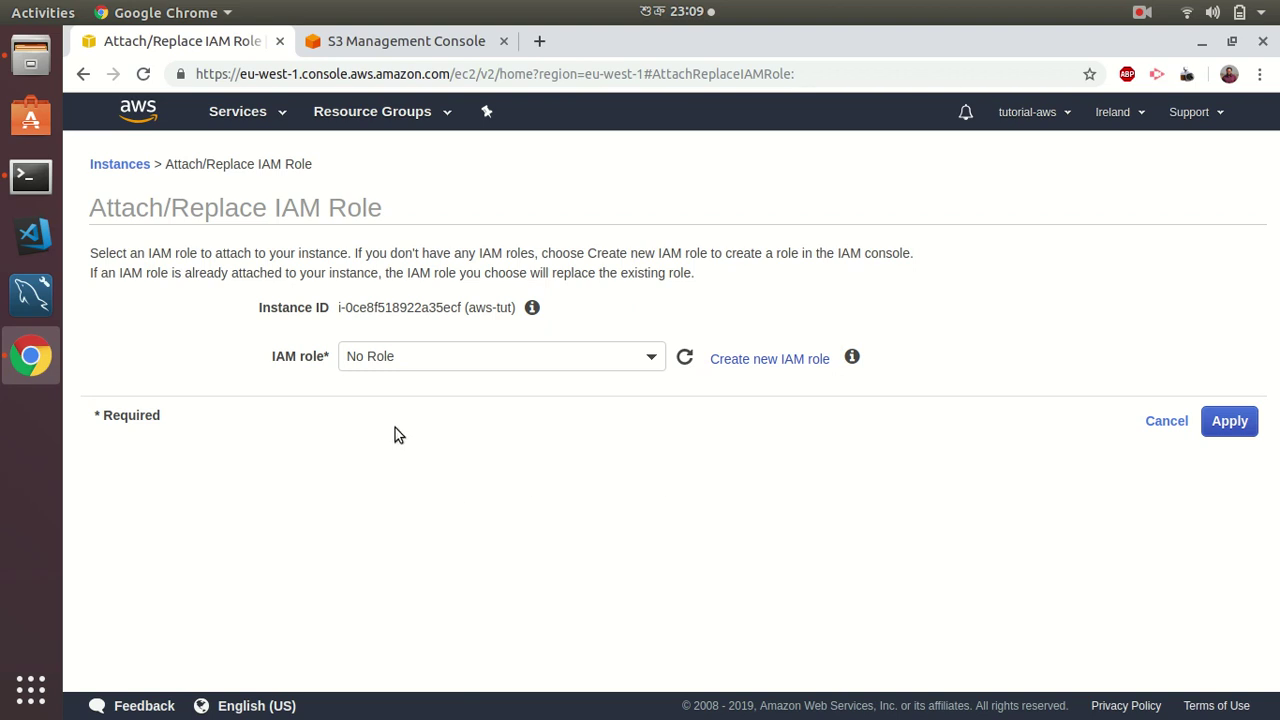
{"action": "left_click", "coordinate": [652, 358]}
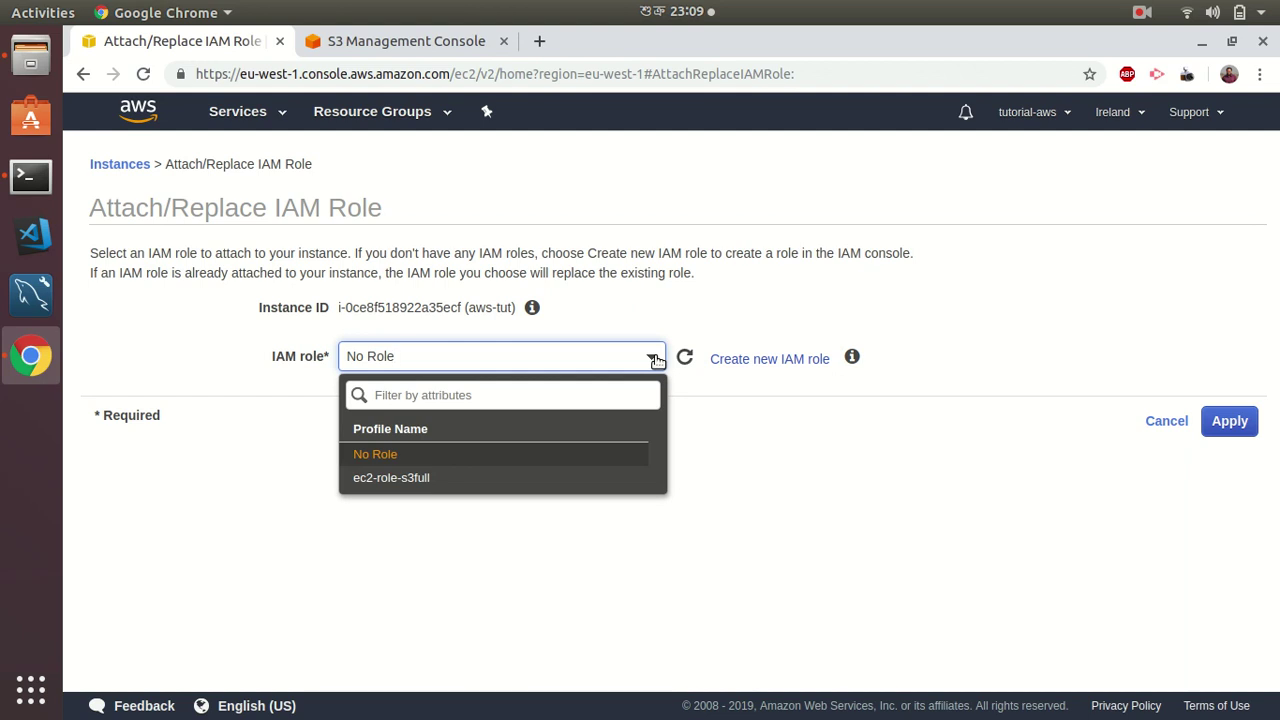
{"action": "left_click", "coordinate": [401, 478]}
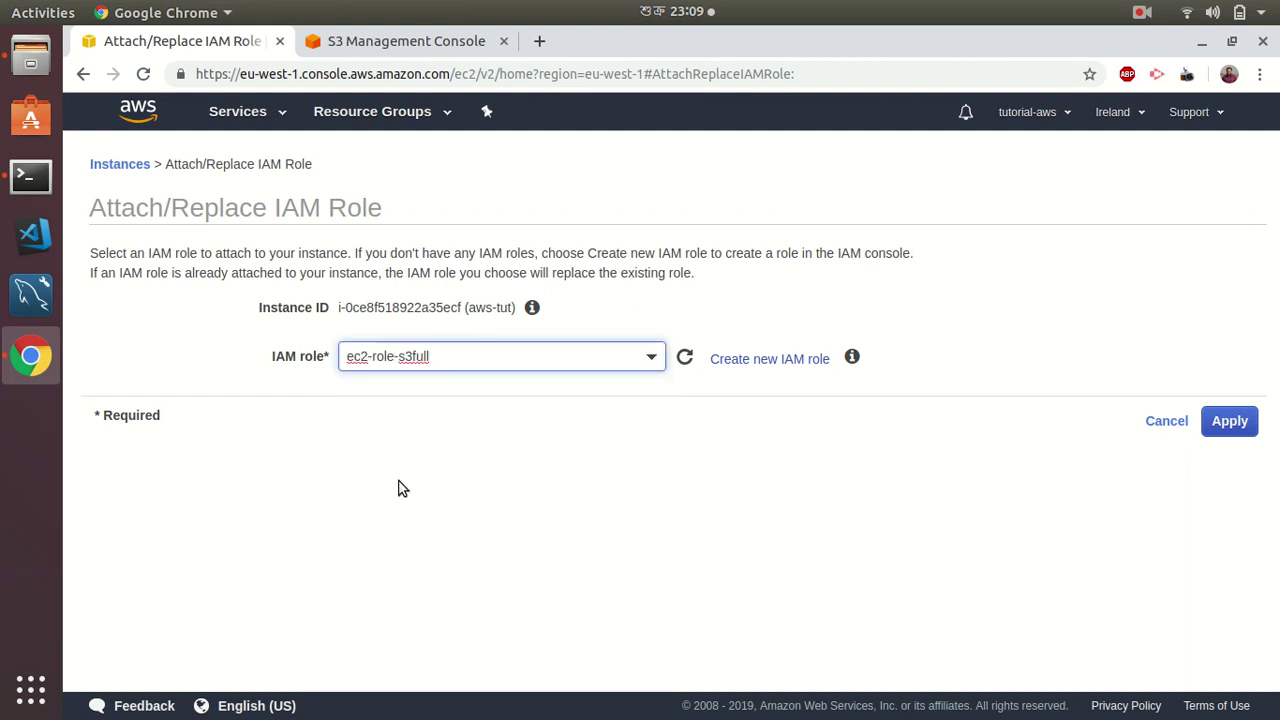
{"action": "left_click", "coordinate": [1230, 422]}
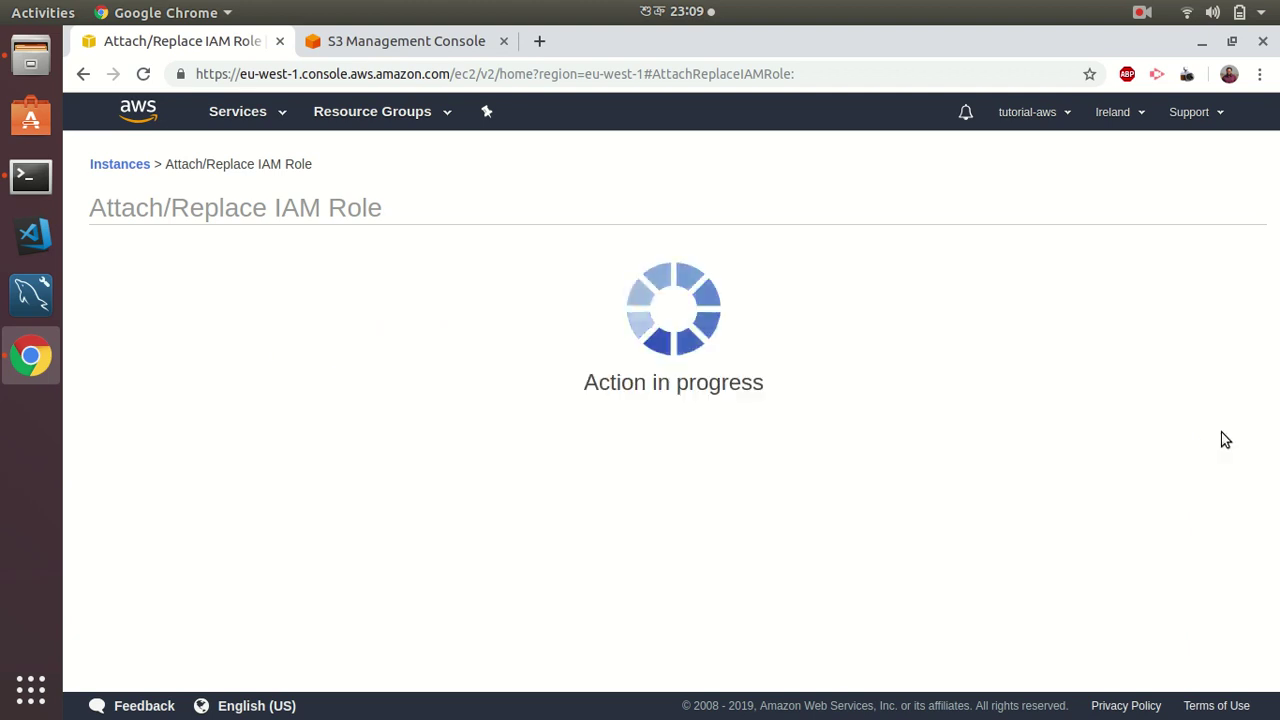
{"action": "left_click", "coordinate": [918, 323]}
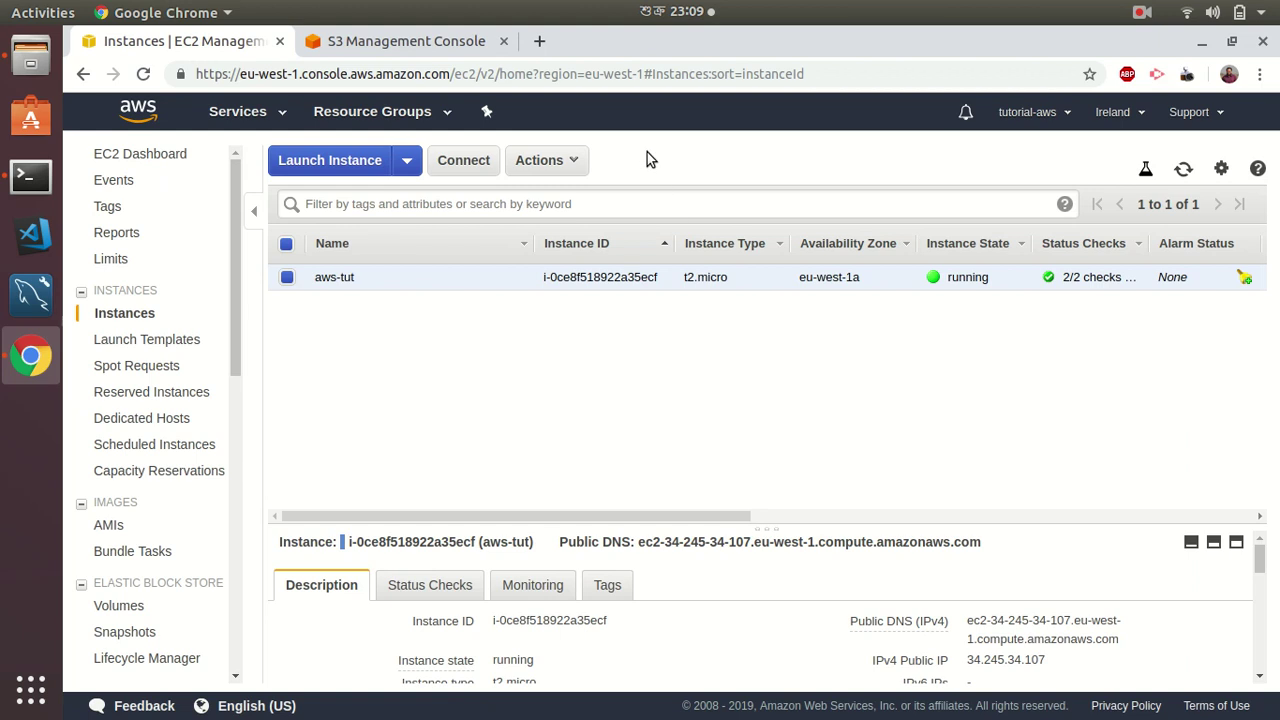
List the S3 buckets from the instance's terminal with aws s3 ls, and open the 2019 tutorial bucket in the S3 console
{"action": "left_click", "coordinate": [33, 182]}
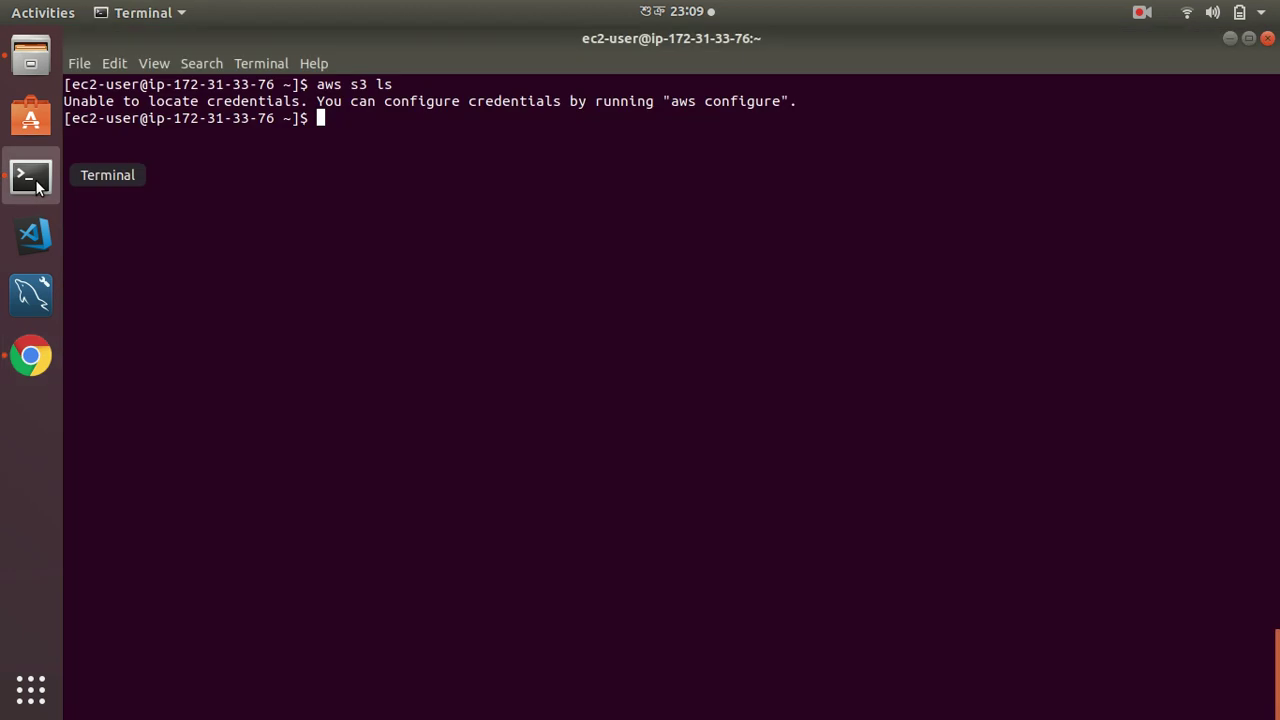
{"action": "left_click", "coordinate": [34, 352]}
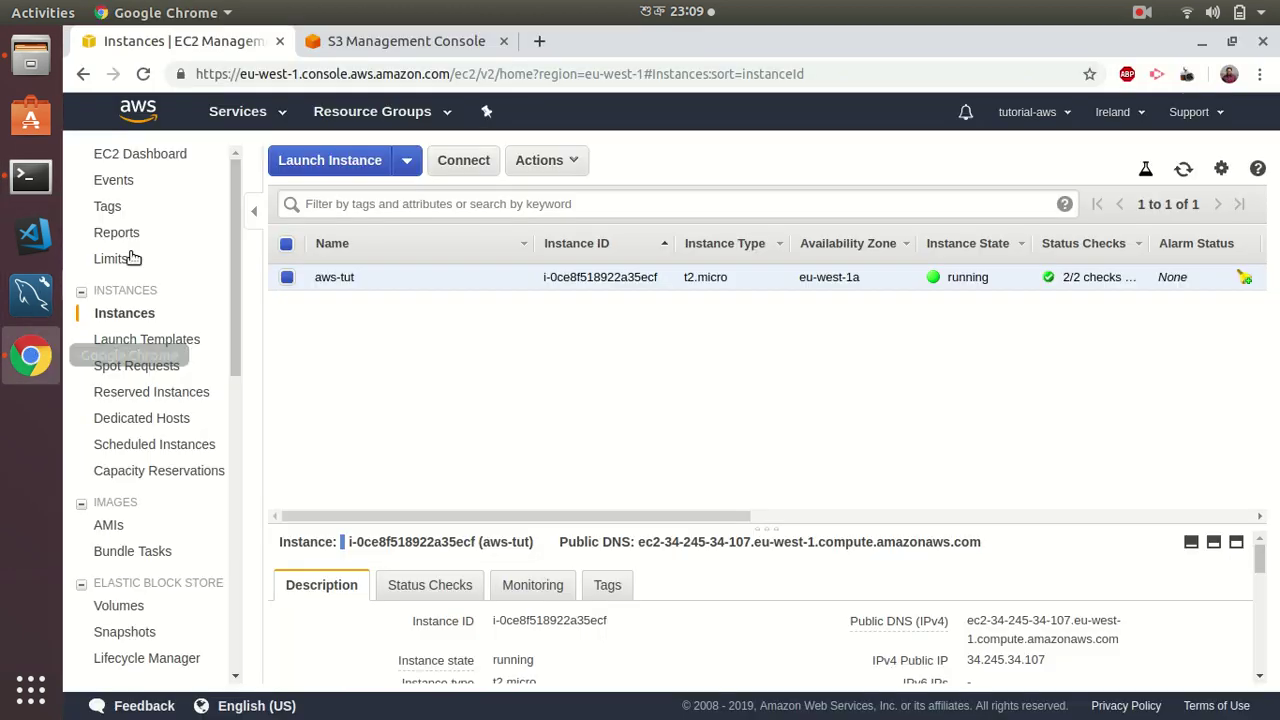
{"action": "left_click", "coordinate": [368, 45]}
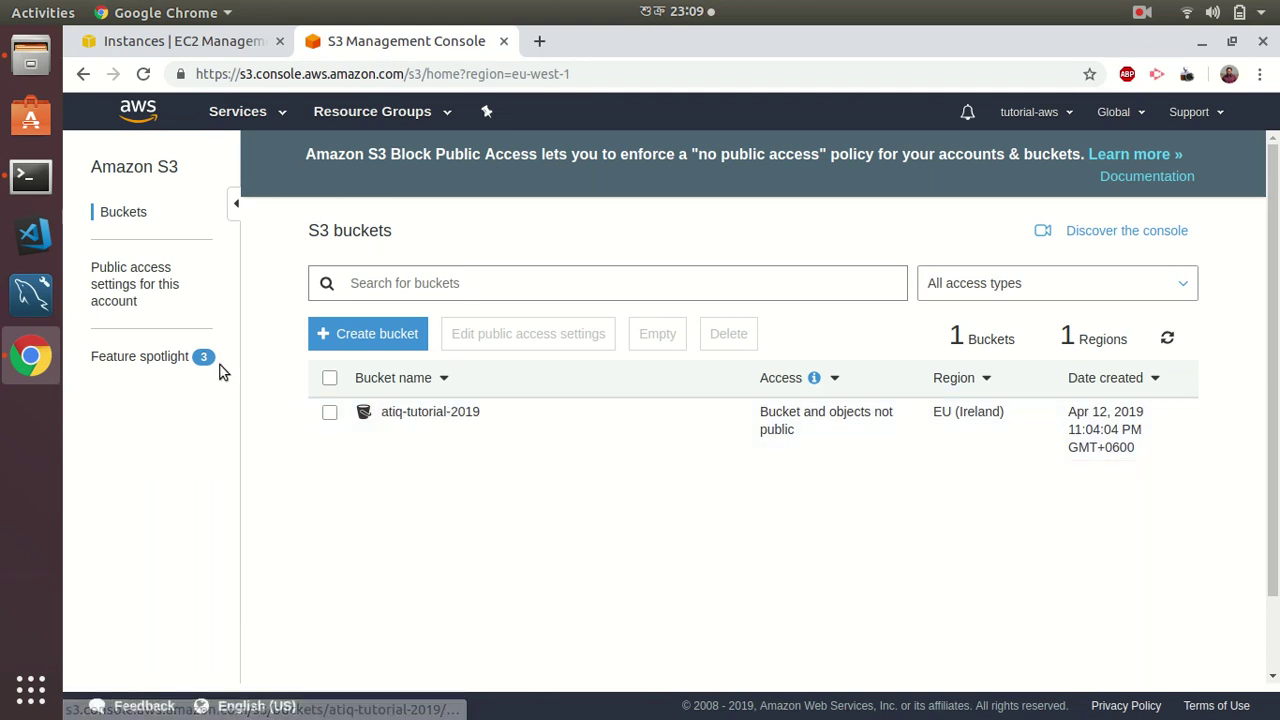
{"action": "left_click", "coordinate": [30, 175]}
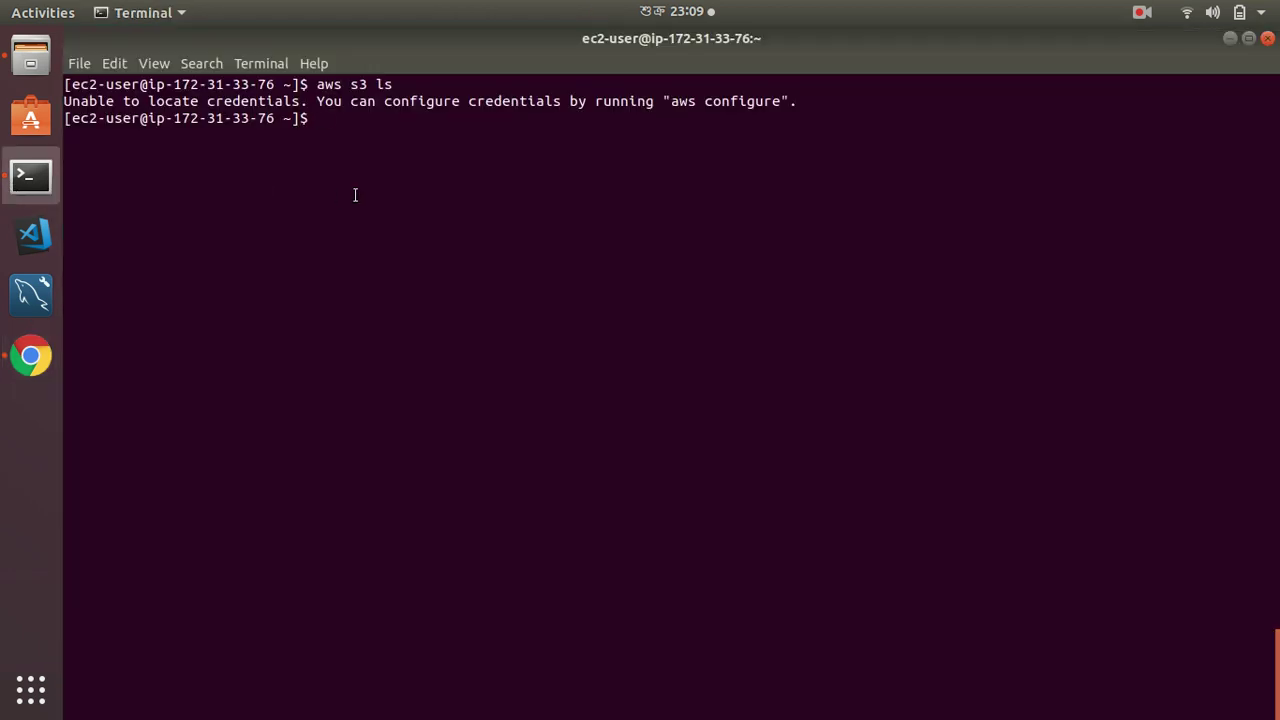
{"action": "key", "text": "Up"}
{"action": "key", "text": "Return"}
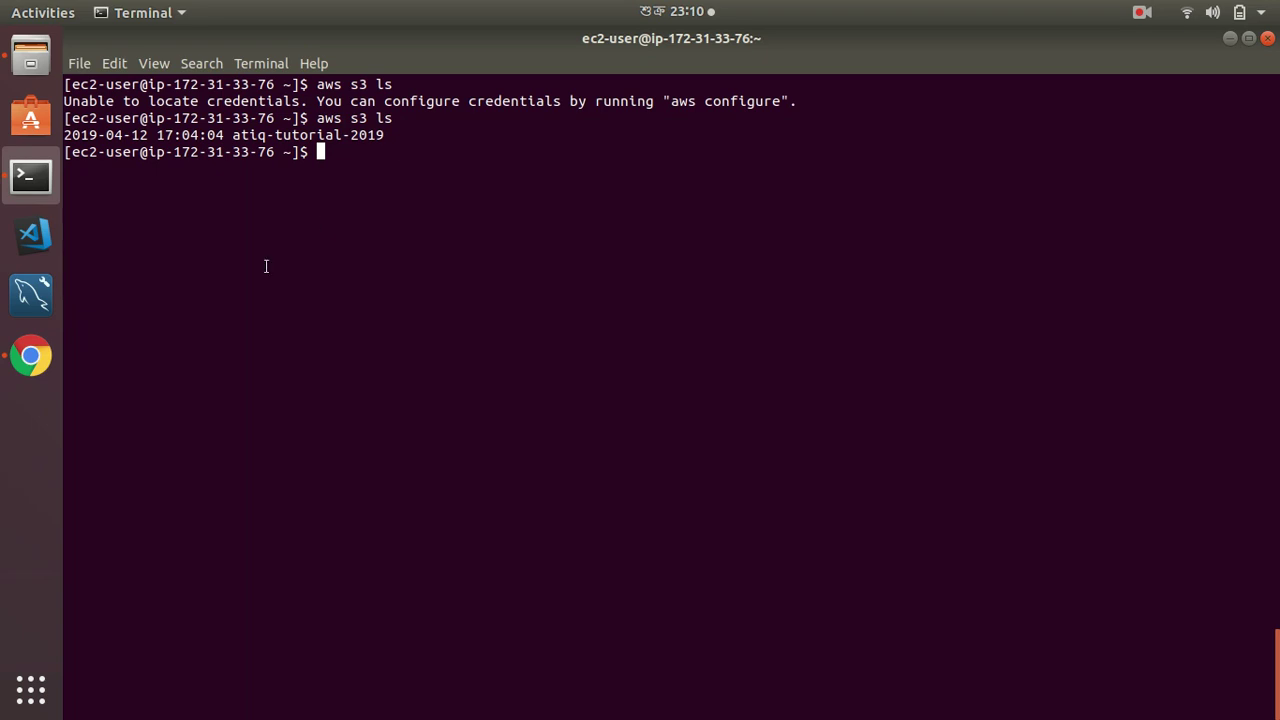
{"action": "left_click", "coordinate": [46, 366]}
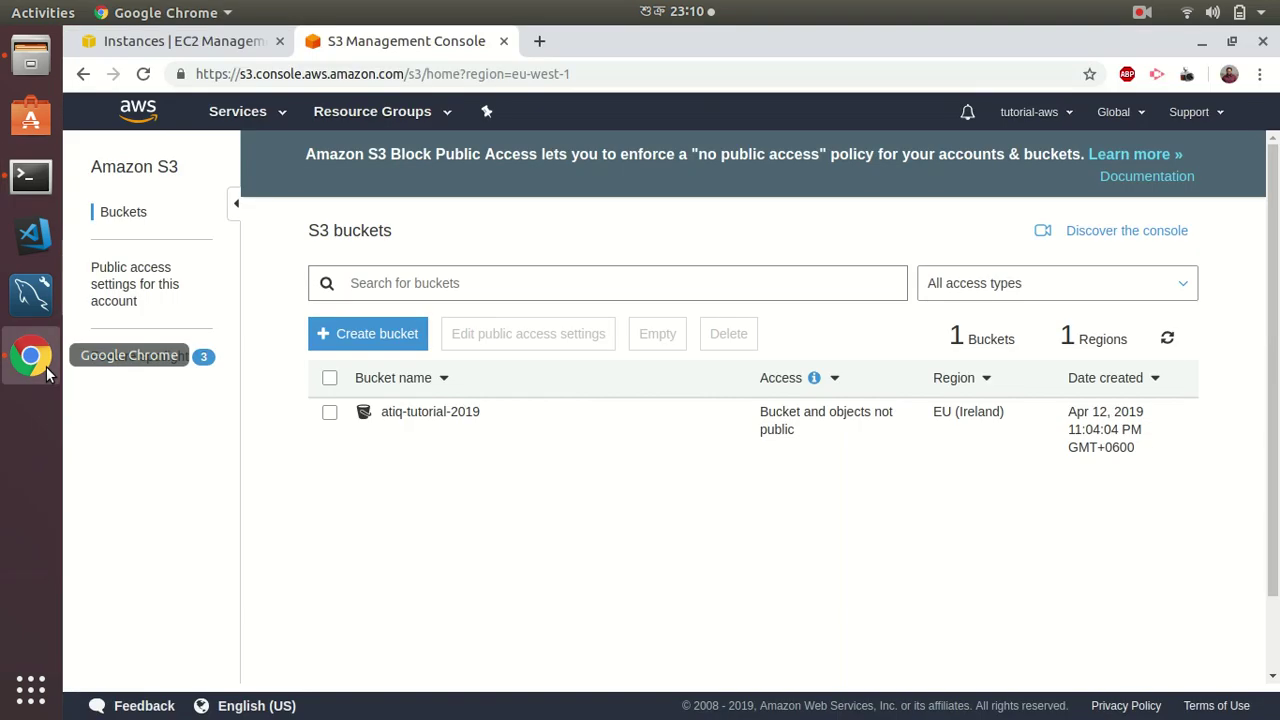
{"action": "left_click", "coordinate": [400, 413]}
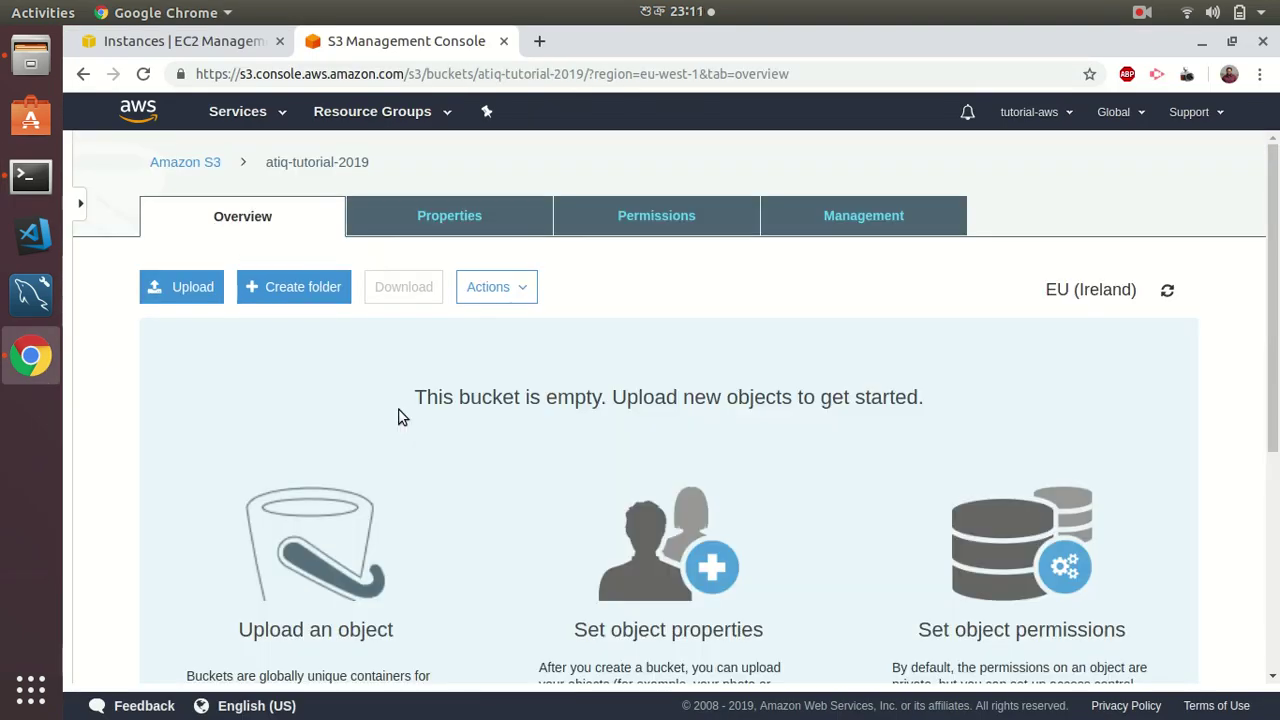
Switch to the terminal and open a new file test.txt in vi with sudo
{"action": "left_click", "coordinate": [33, 180]}
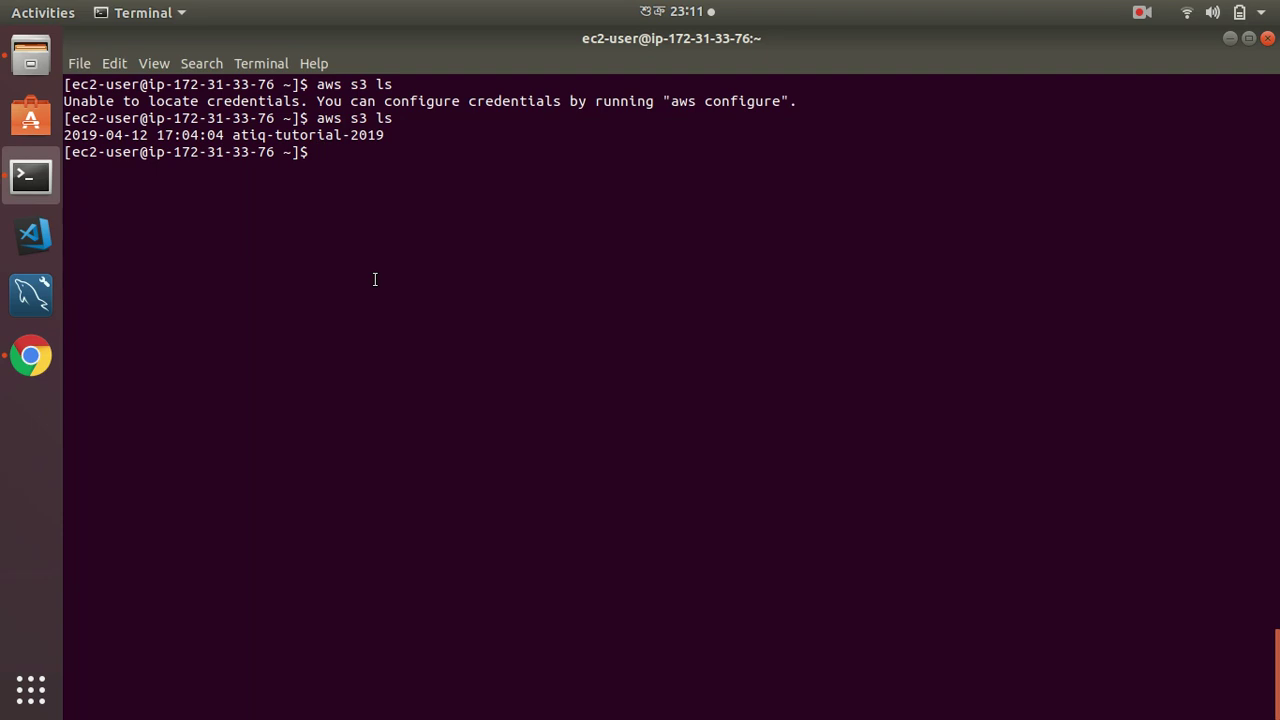
{"action": "type", "text": "sudo vi test.txt"}
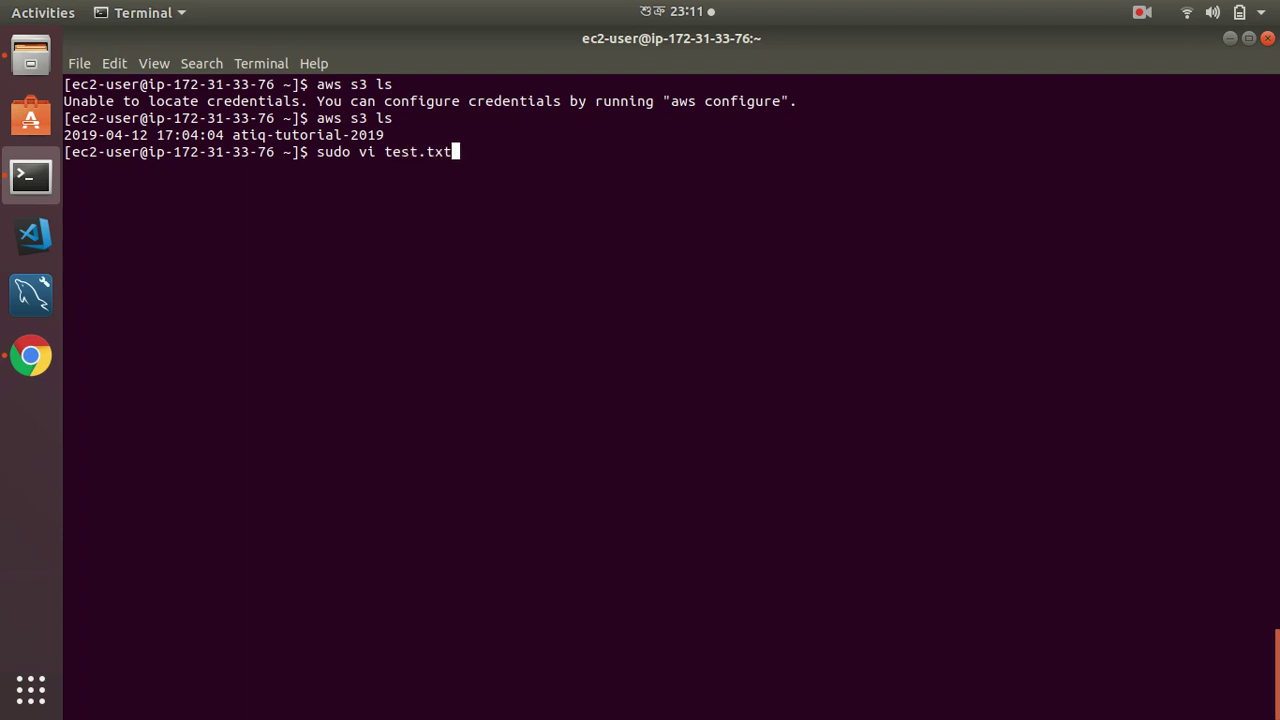
{"action": "key", "text": "Return"}
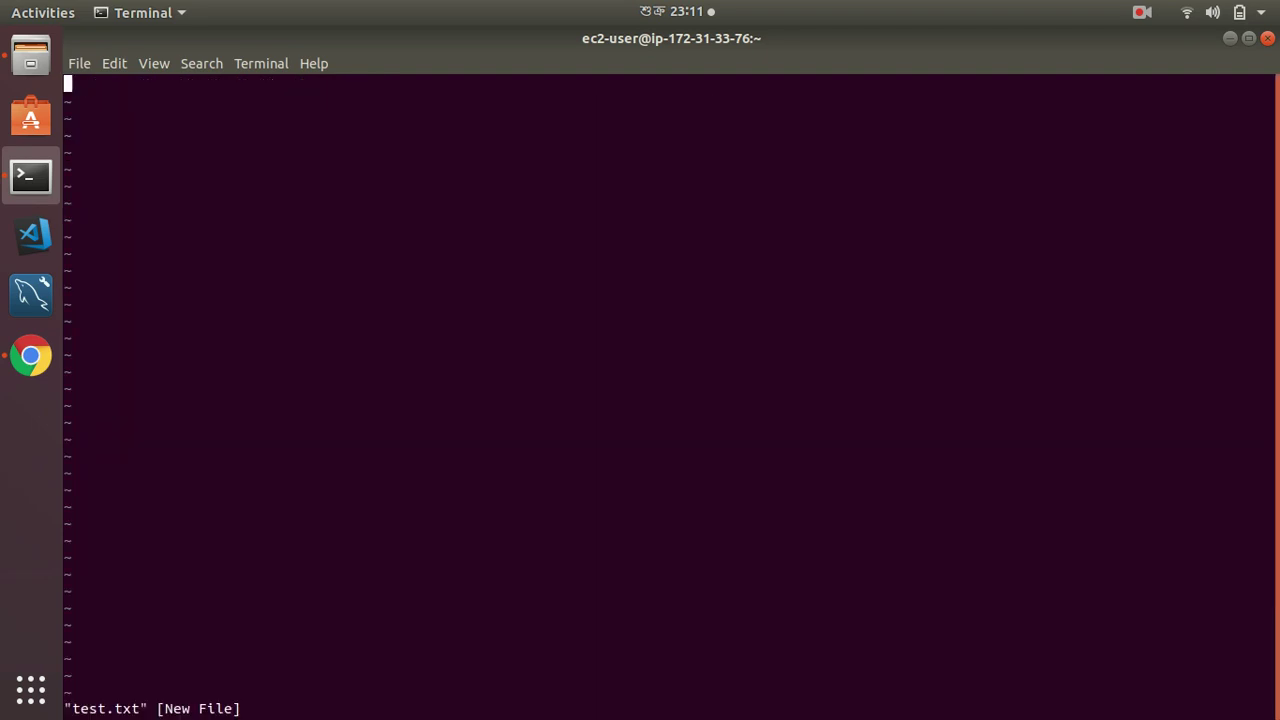
Write the lines "hi friends", "this is" with the author's first name, and "you are wathing my tutorials" in test.txt, then save and quit
{"action": "type", "text": "i"}
{"action": "type", "text": "hi friend"}
{"action": "type", "text": "s"}
{"action": "key", "text": "Return"}
{"action": "type", "text": "this "}
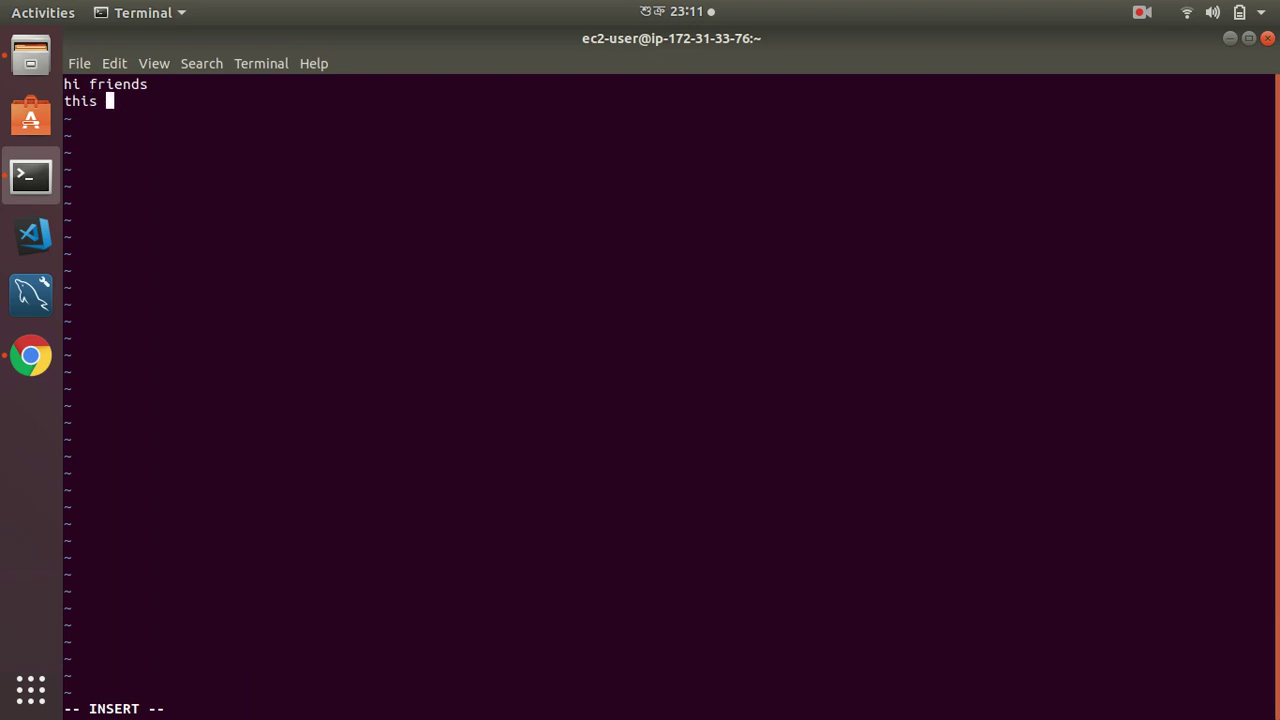
{"action": "type", "text": "is atiq"}
{"action": "key", "text": "Return"}
{"action": "type", "text": "you ar"}
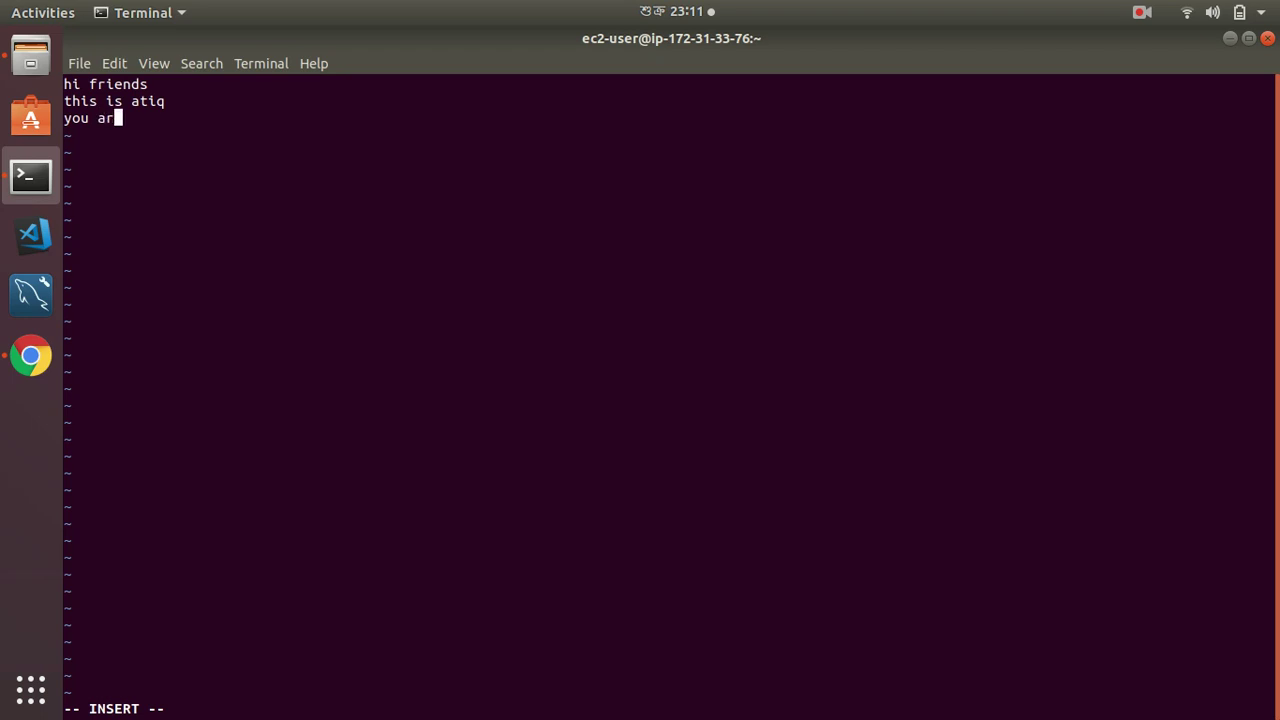
{"action": "type", "text": "e wathing my"}
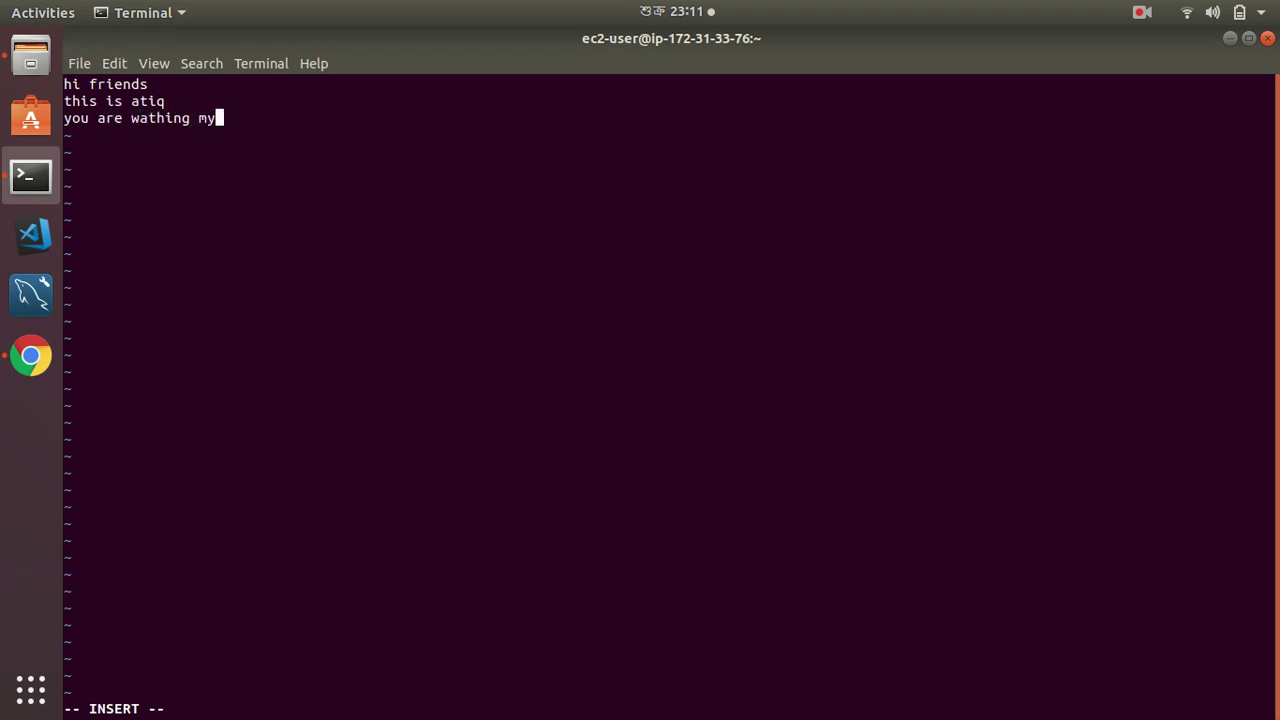
{"action": "type", "text": " tutorials"}
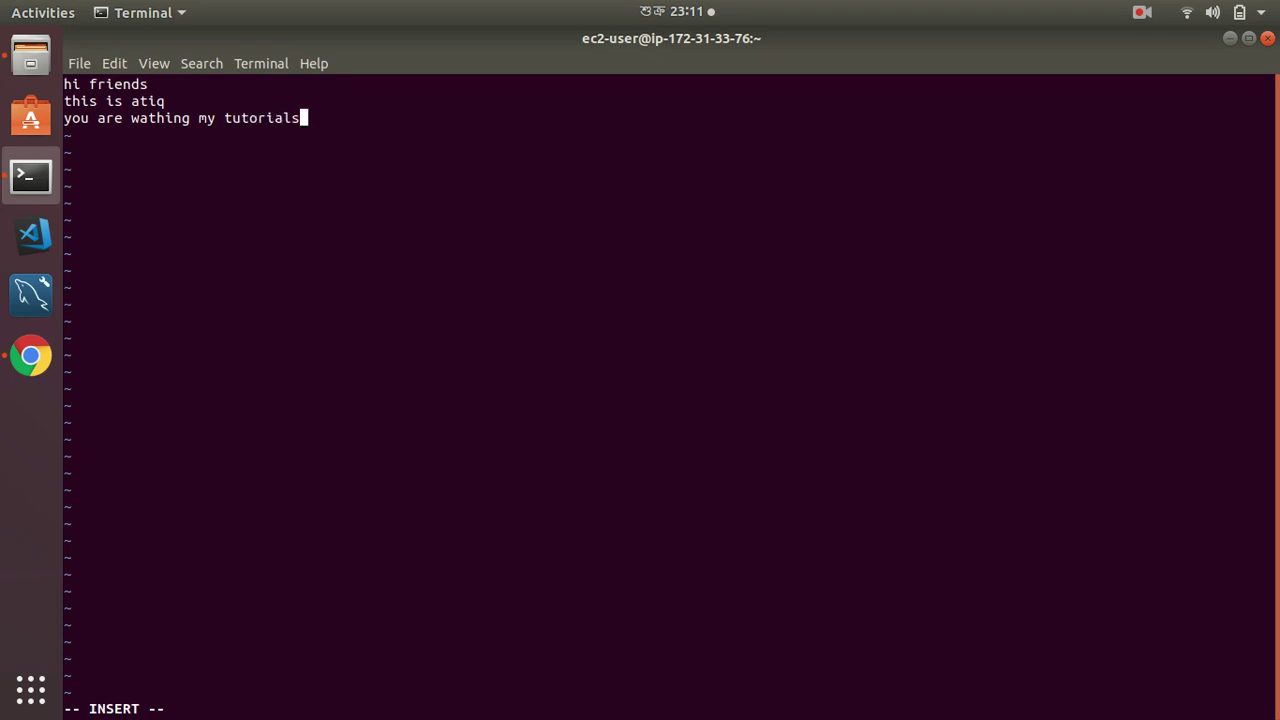
{"action": "key", "text": "Escape"}
{"action": "type", "text": ":wq"}
{"action": "key", "text": "Return"}
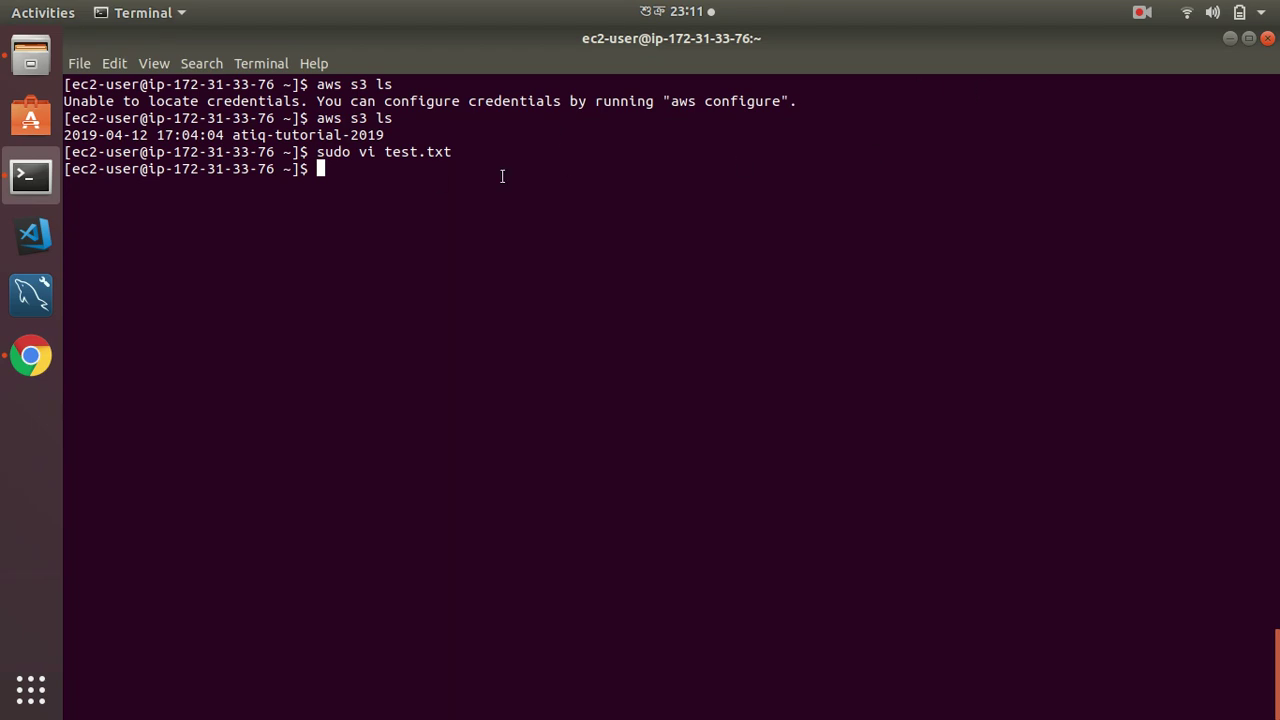
Upload test.txt to the 2019 tutorial bucket as test.txt with aws s3 cp, checking the bucket name in the S3 console
{"action": "type", "text": "aws s3 cp"}
{"action": "left_click", "coordinate": [1143, 12]}
{"action": "left_click", "coordinate": [1132, 95]}
{"action": "type", "text": "test"}
{"action": "key", "text": "Tab"}
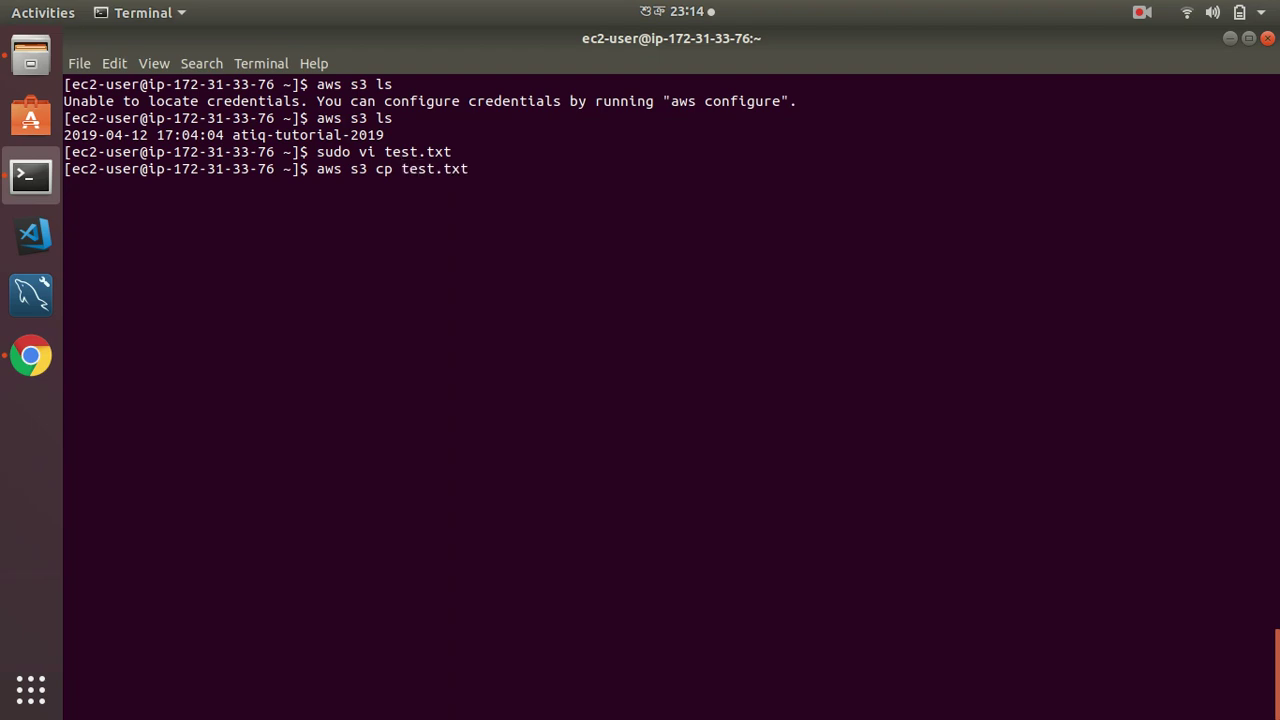
{"action": "type", "text": "s3://"}
{"action": "left_click", "coordinate": [30, 358]}
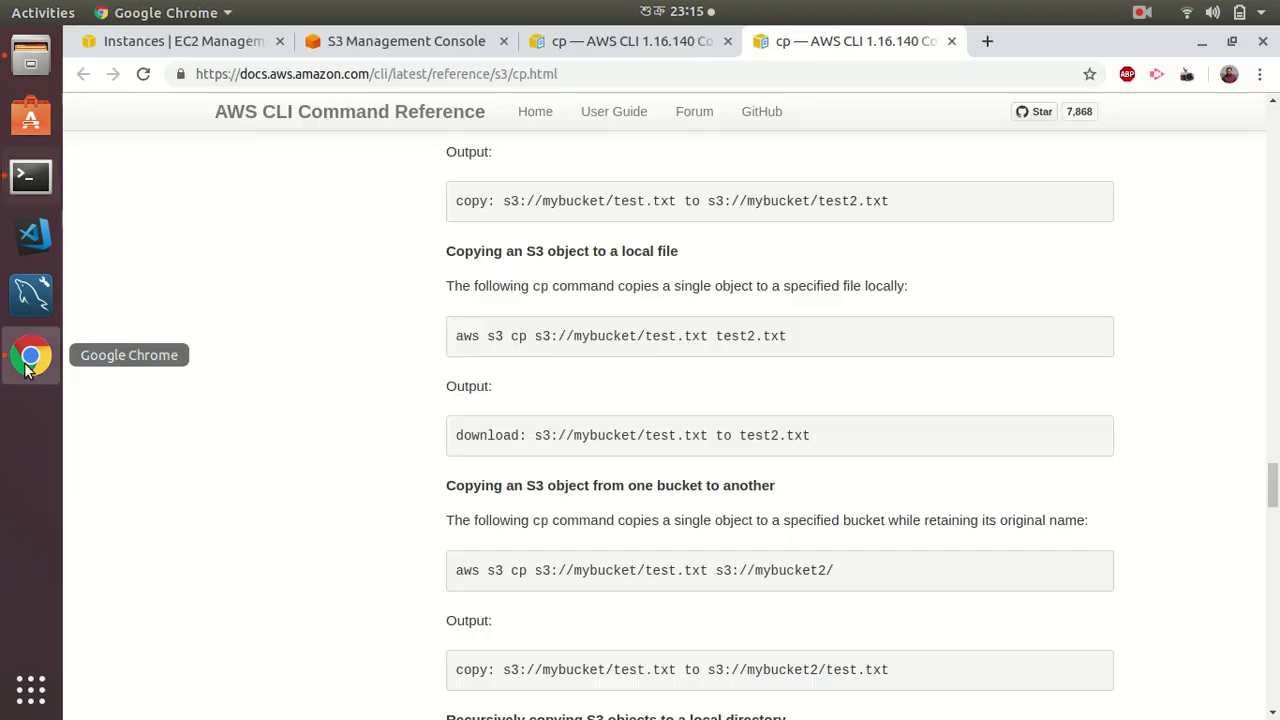
{"action": "left_click", "coordinate": [360, 36]}
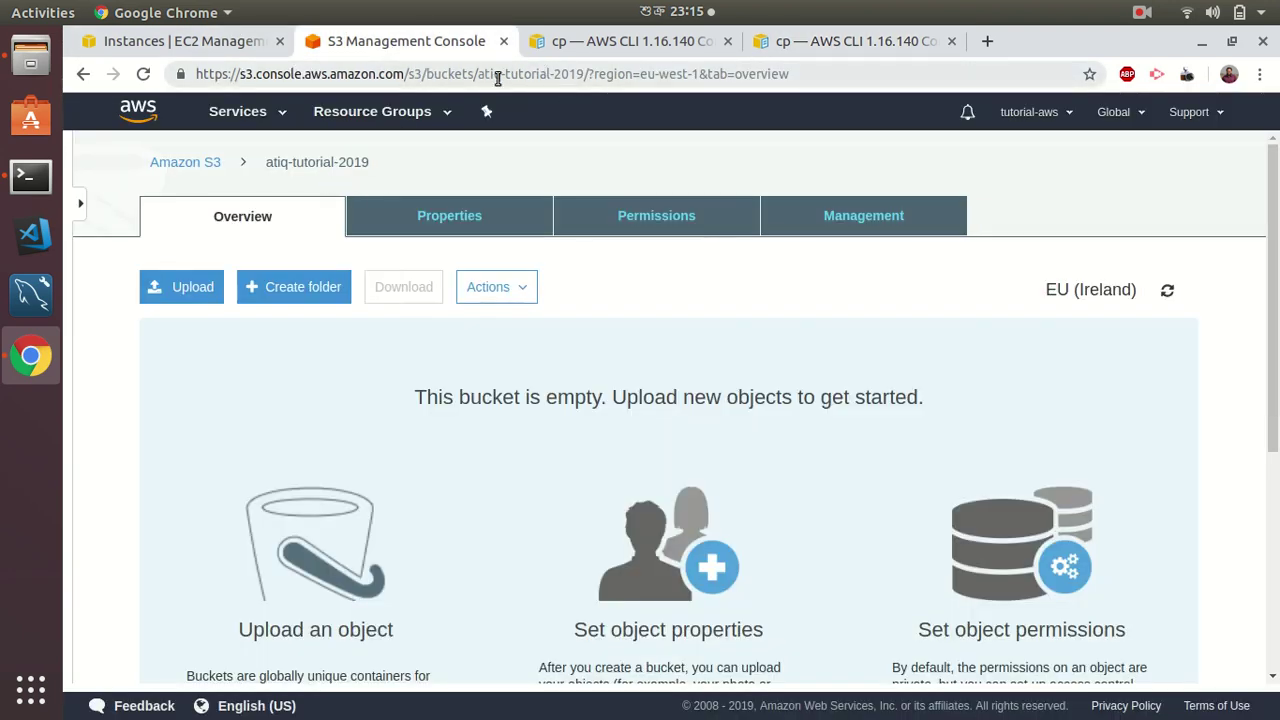
{"action": "left_click", "coordinate": [45, 178]}
{"action": "type", "text": "a"}
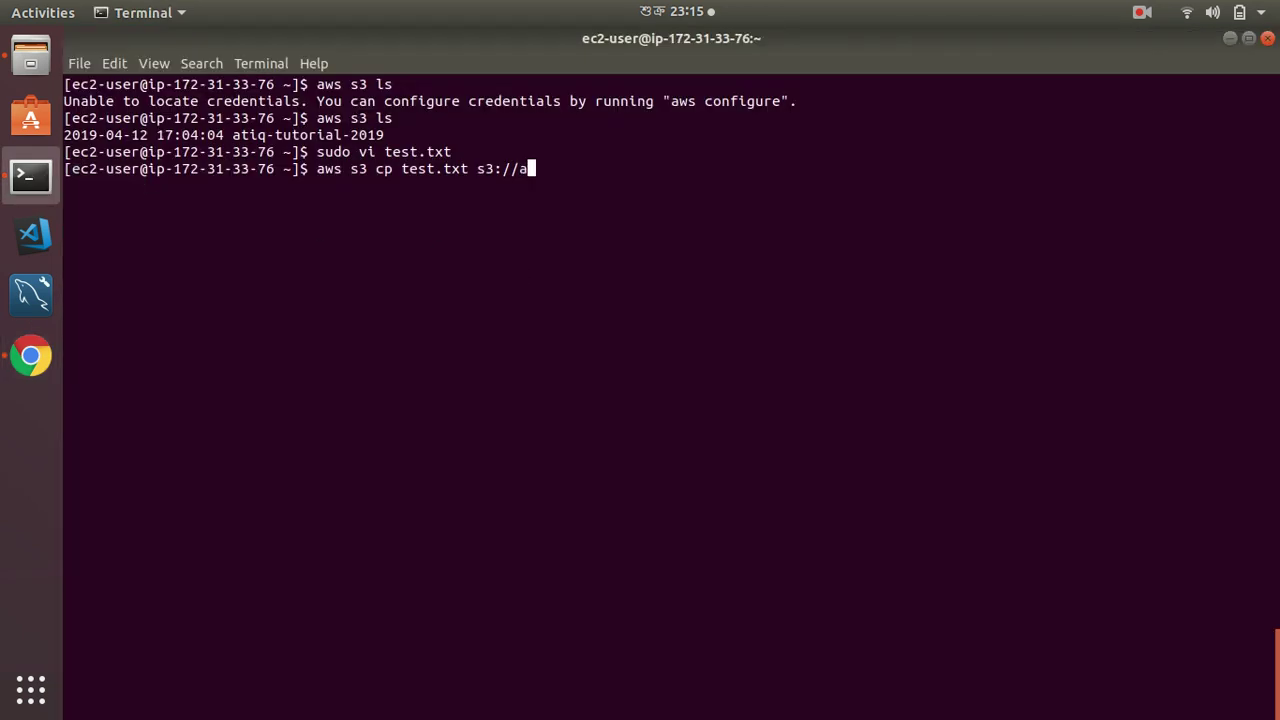
{"action": "type", "text": "tiq-tutorial-"}
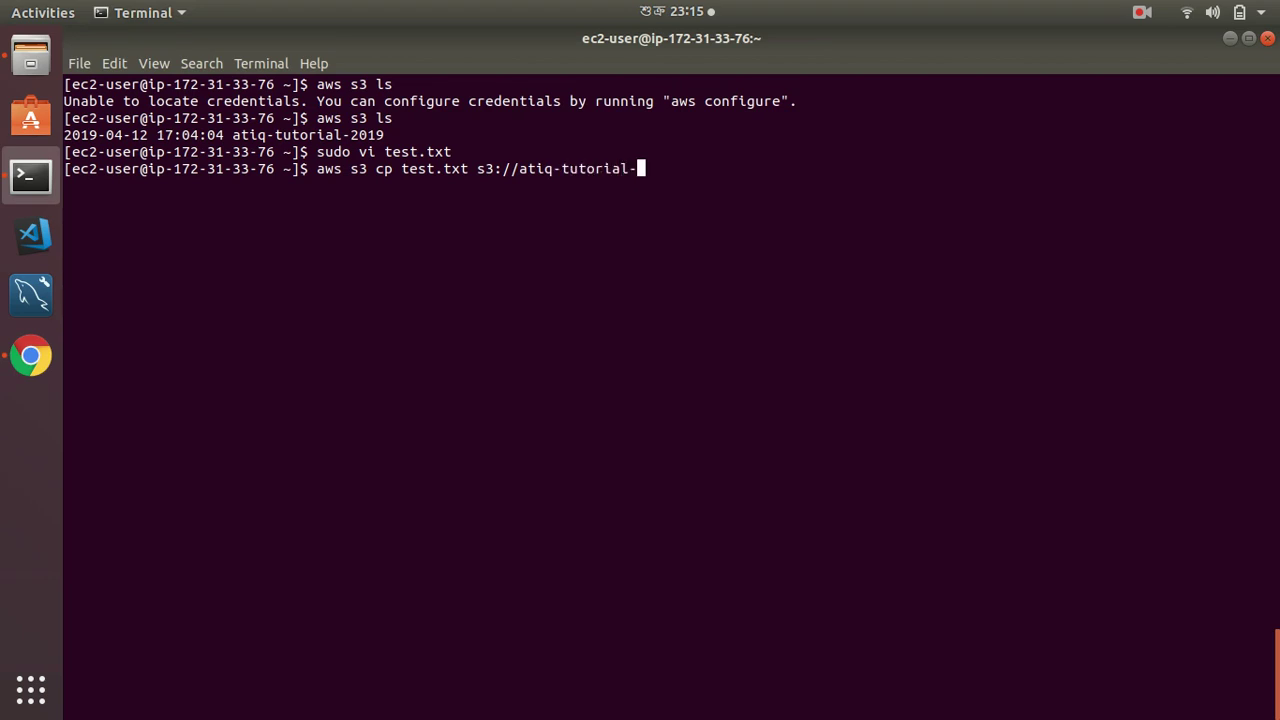
{"action": "type", "text": "2019/test."}
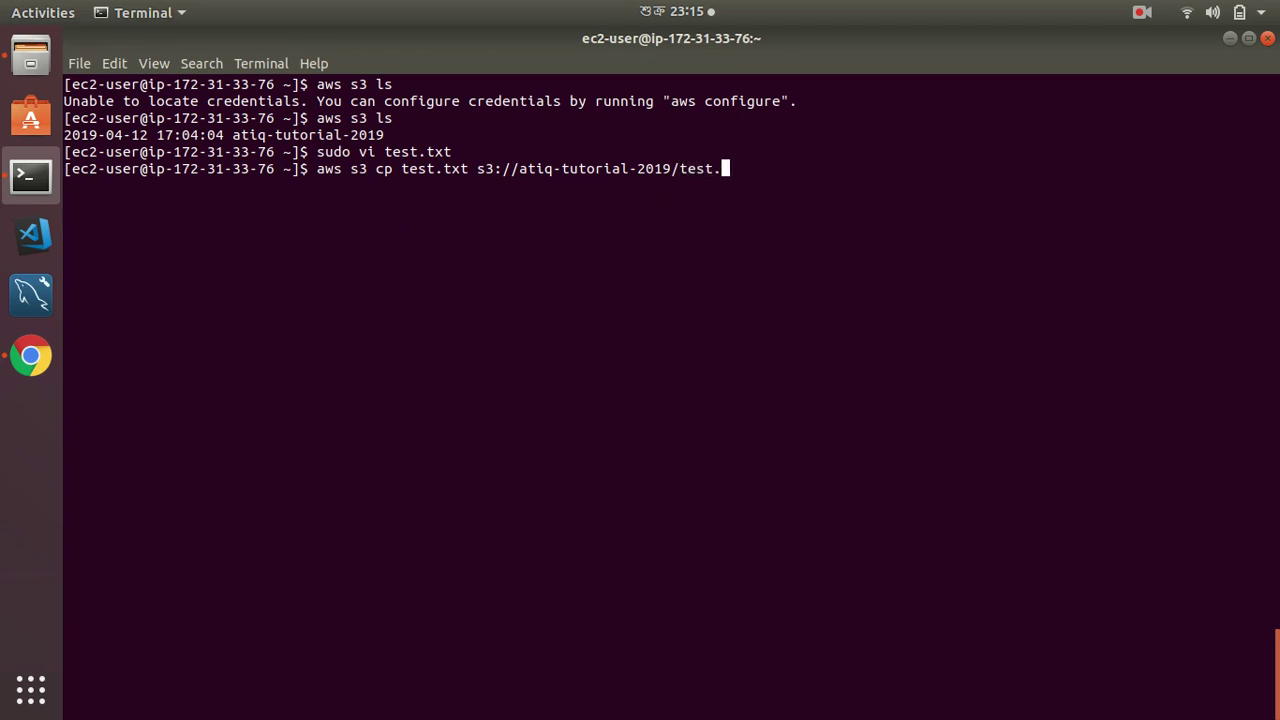
{"action": "type", "text": "txt"}
{"action": "key", "text": "Return"}
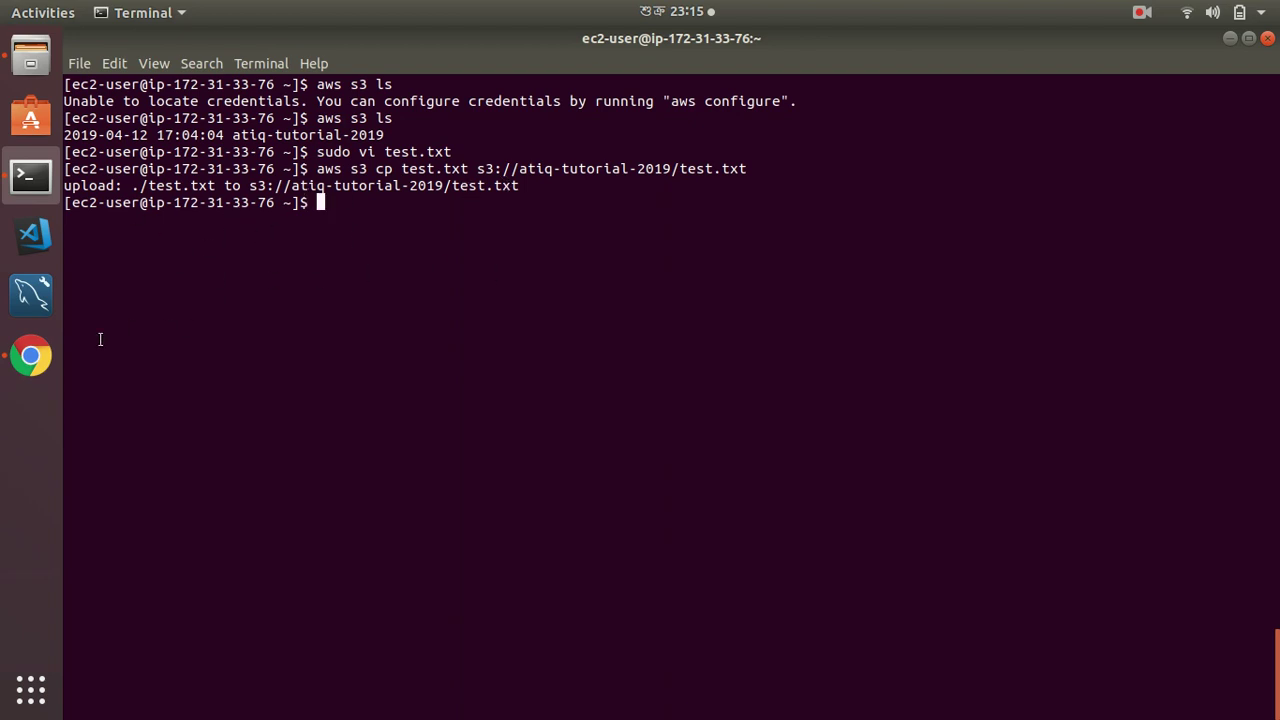
Refresh the tutorial bucket's contents in the S3 console to check for test.txt, and return to the terminal
{"action": "left_click", "coordinate": [30, 356]}
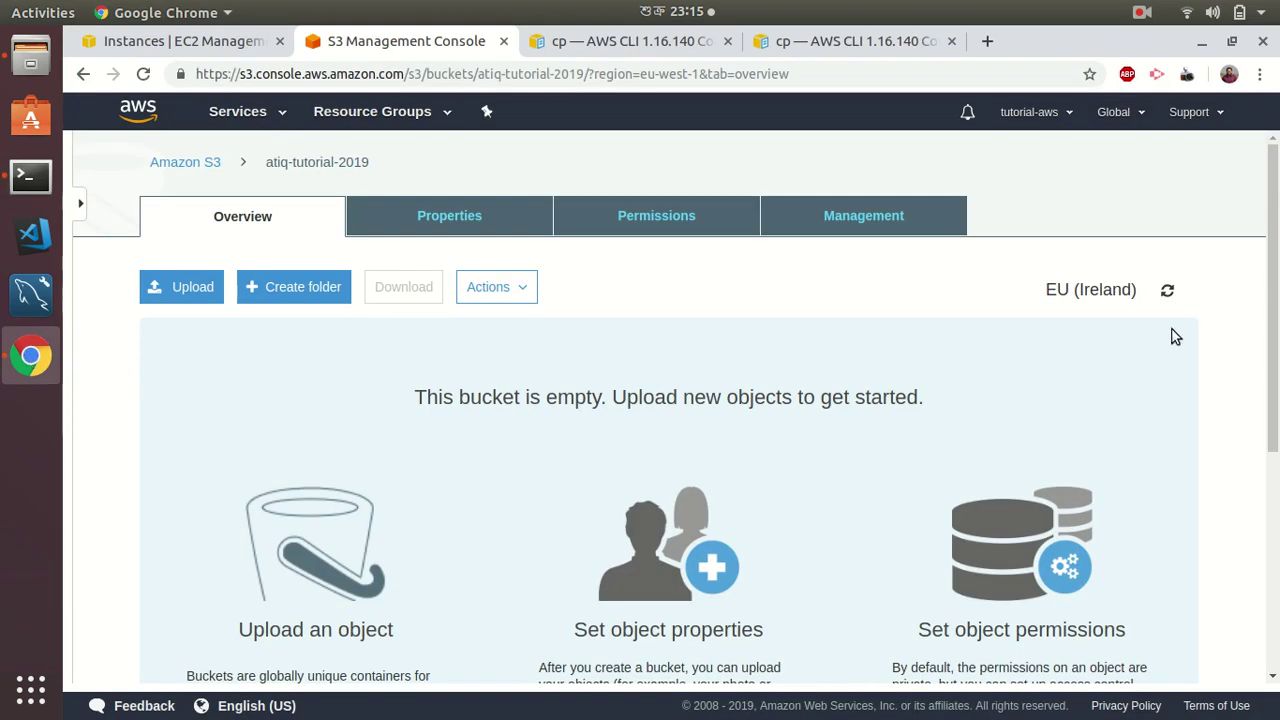
{"action": "left_click", "coordinate": [1166, 290]}
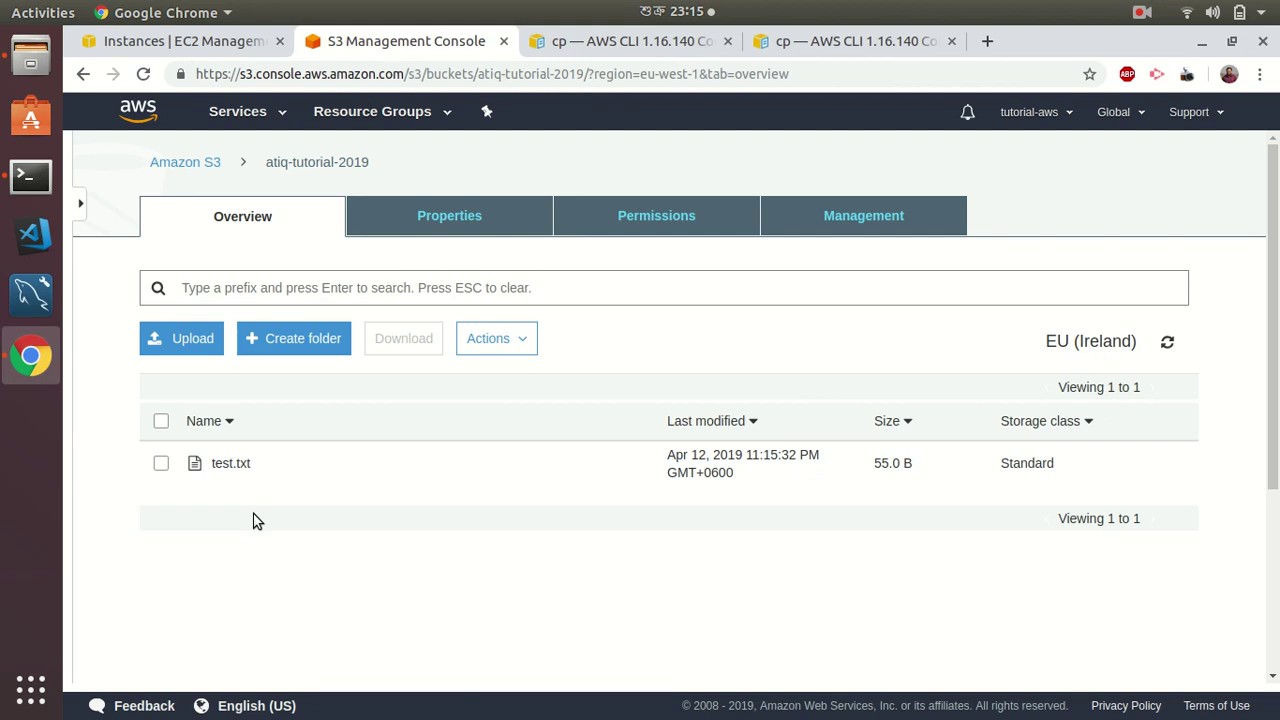
{"action": "left_click", "coordinate": [18, 178]}
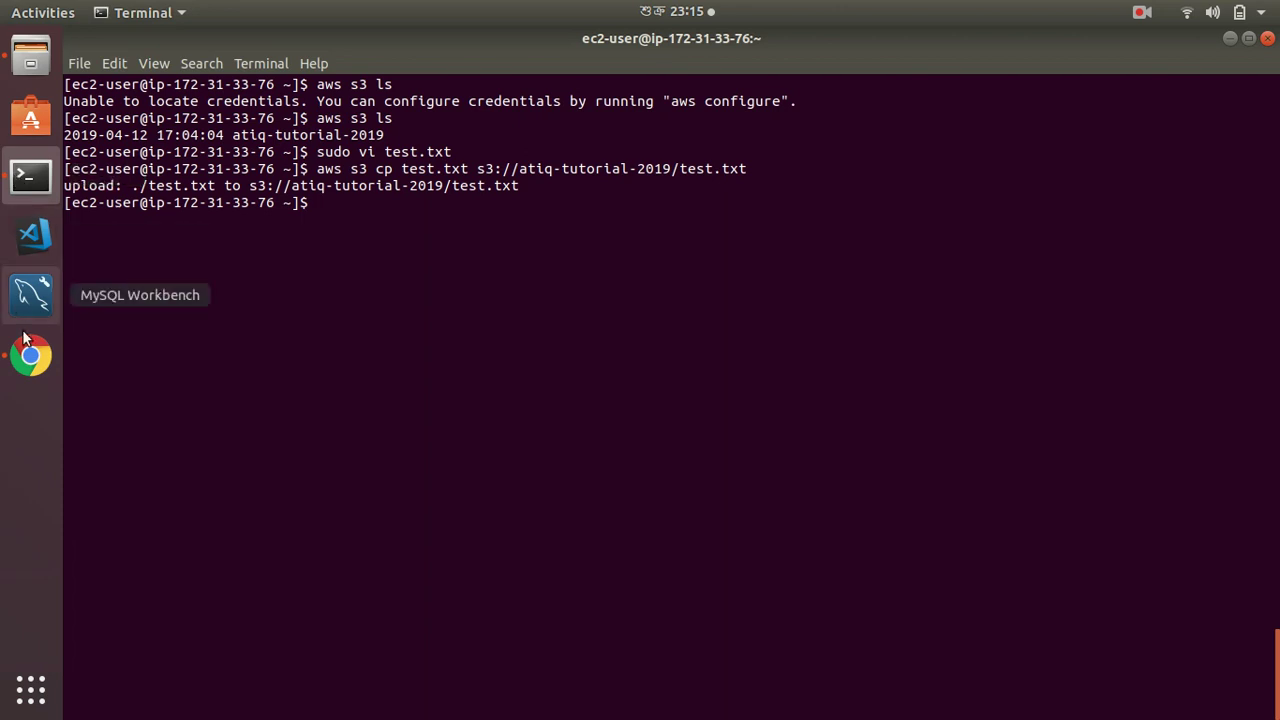
Switch to Chrome and upload lightsail.png from Downloads to the 2019 tutorial bucket in the S3 console, keeping the default permissions and Standard storage class
{"action": "left_click", "coordinate": [27, 366]}
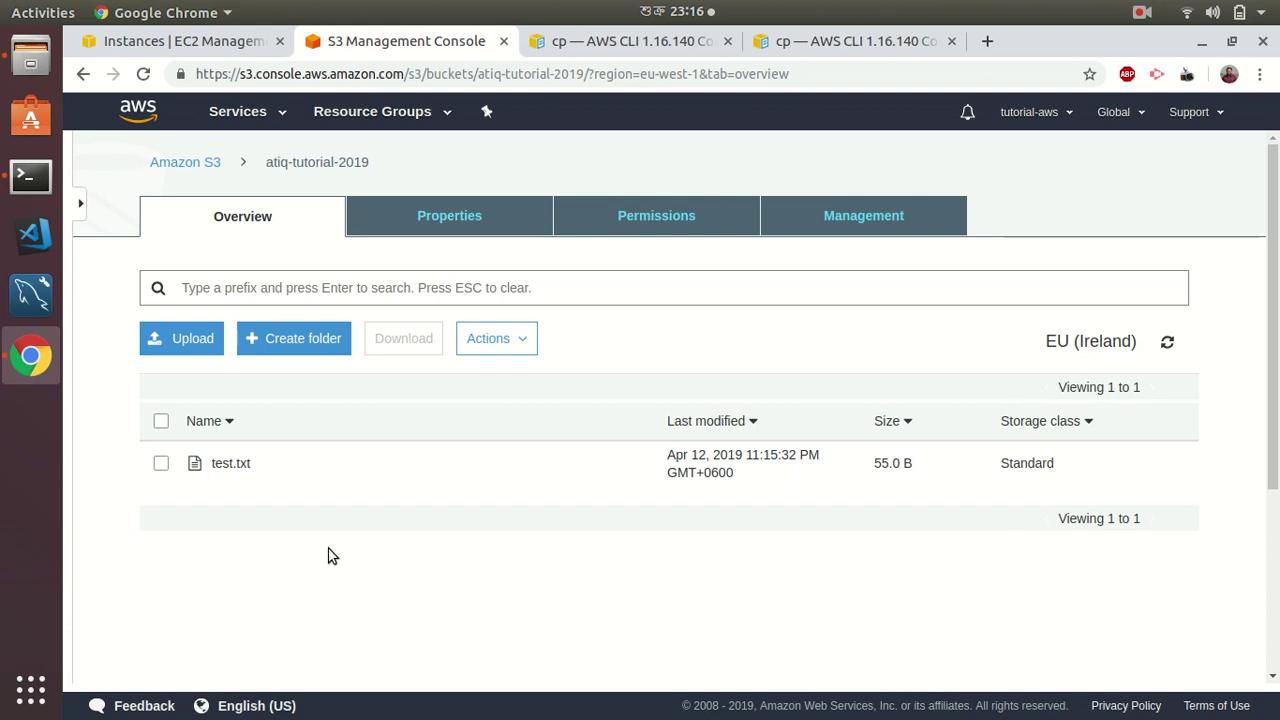
{"action": "left_click", "coordinate": [174, 341]}
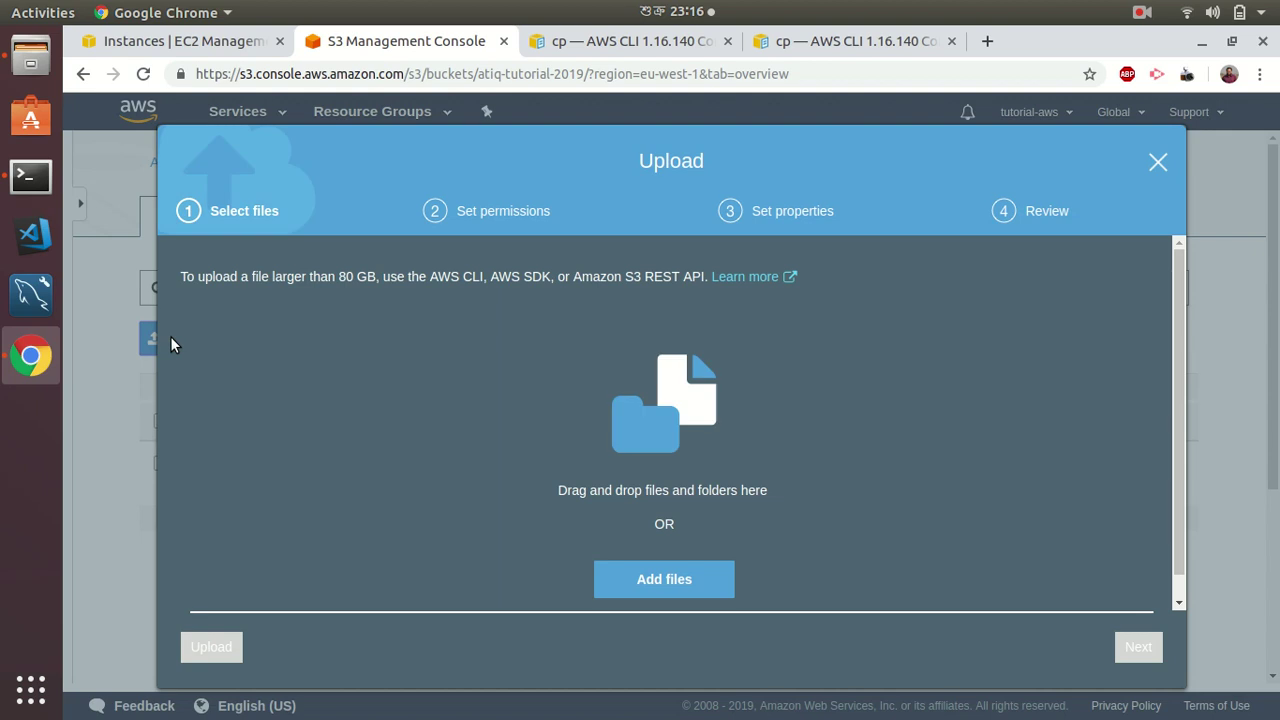
{"action": "left_click", "coordinate": [671, 573]}
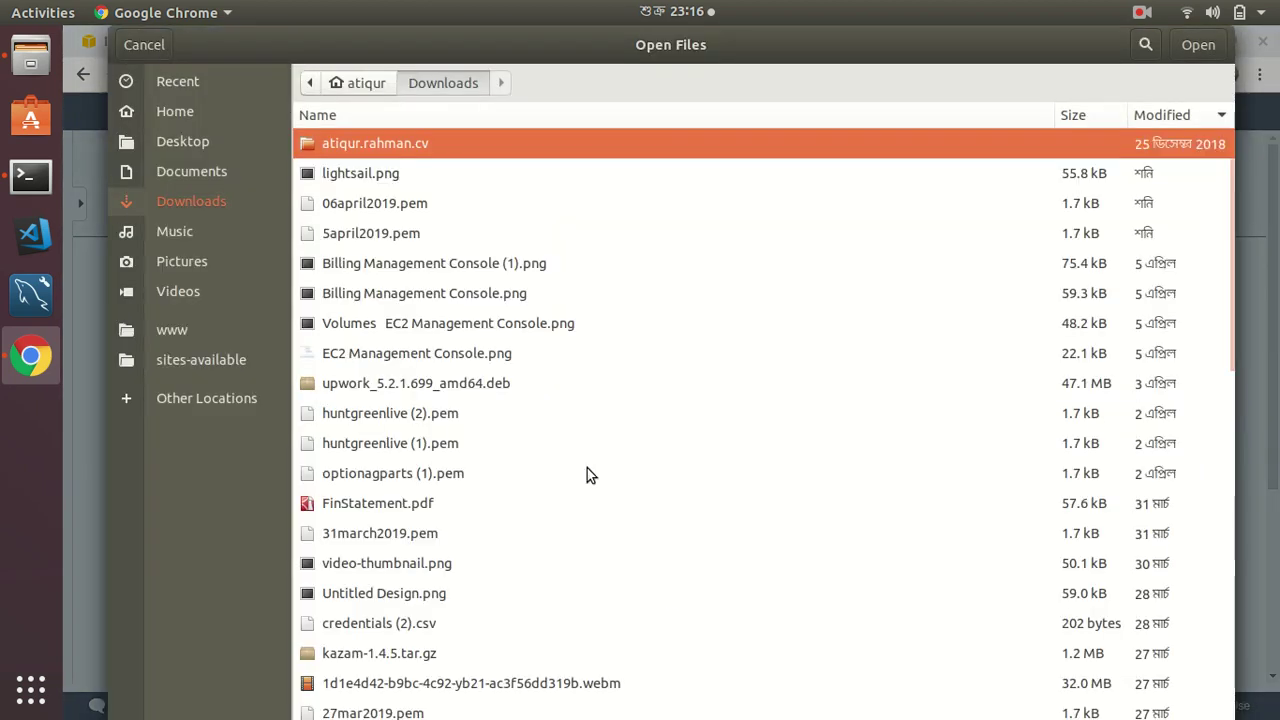
{"action": "left_click", "coordinate": [364, 172]}
{"action": "double_click", "coordinate": [364, 172]}
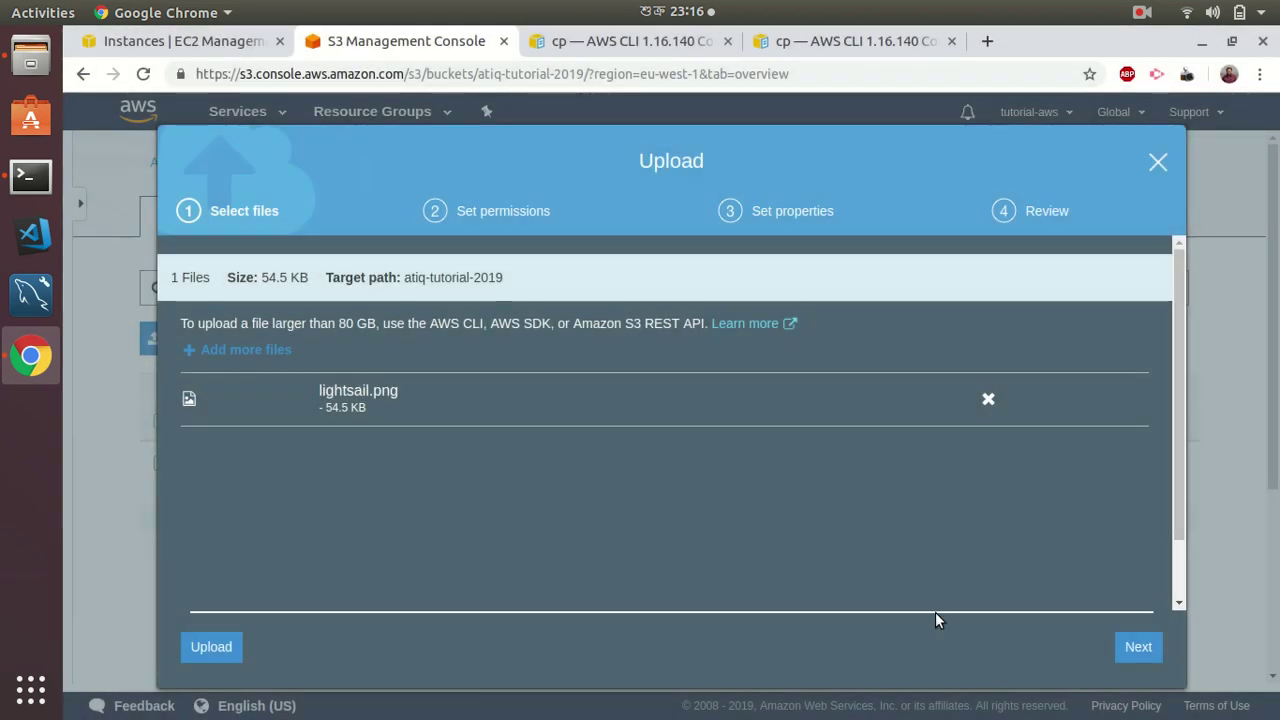
{"action": "left_click", "coordinate": [1133, 648]}
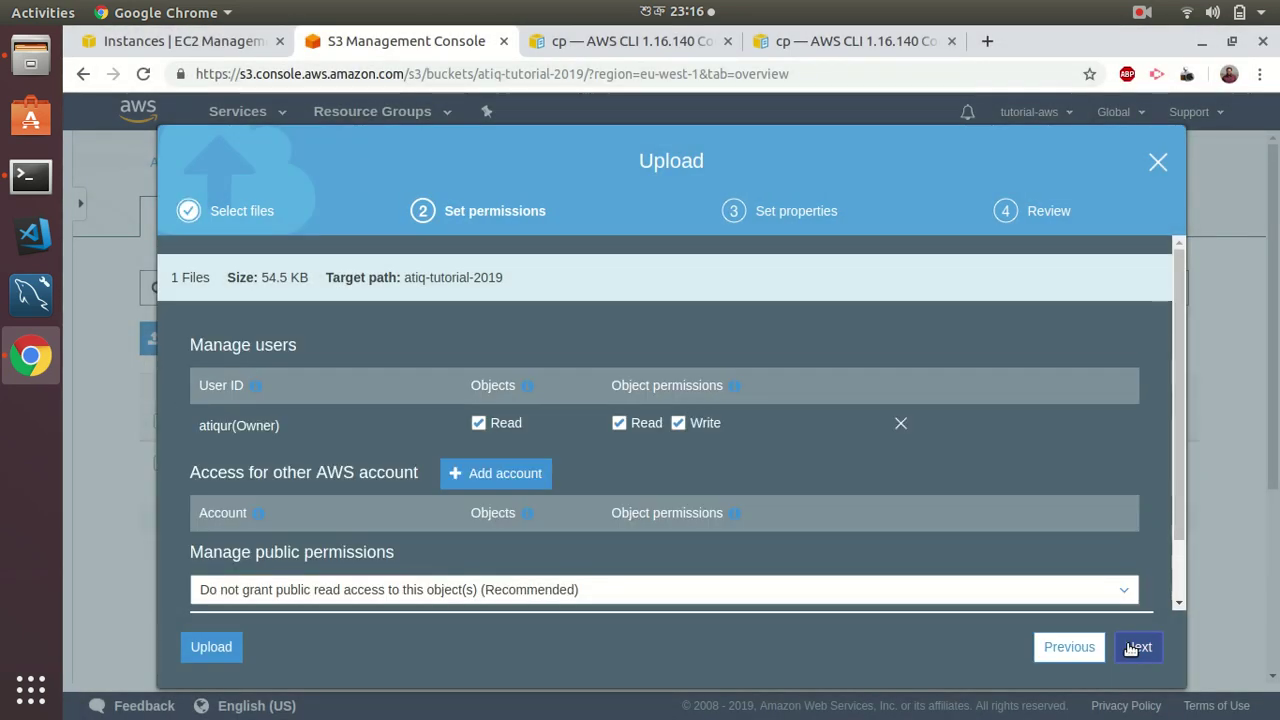
{"action": "left_click", "coordinate": [1133, 648]}
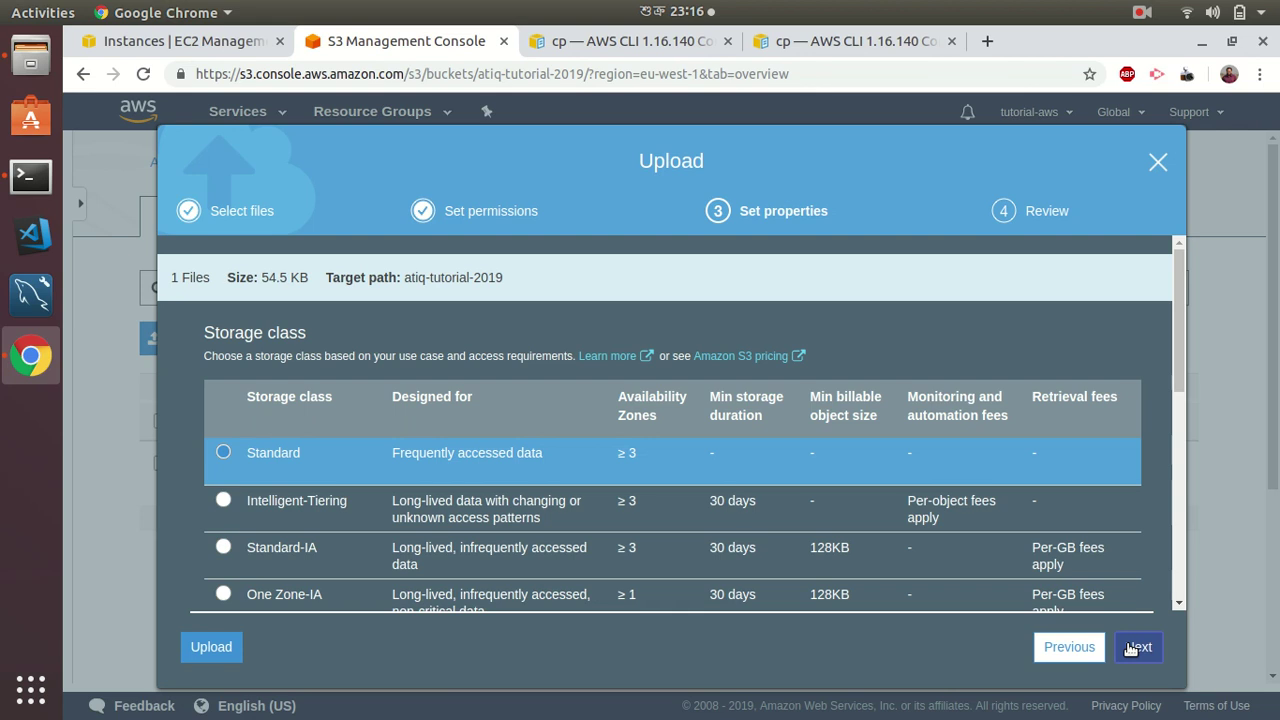
{"action": "left_click", "coordinate": [1133, 648]}
{"action": "left_click", "coordinate": [1130, 647]}
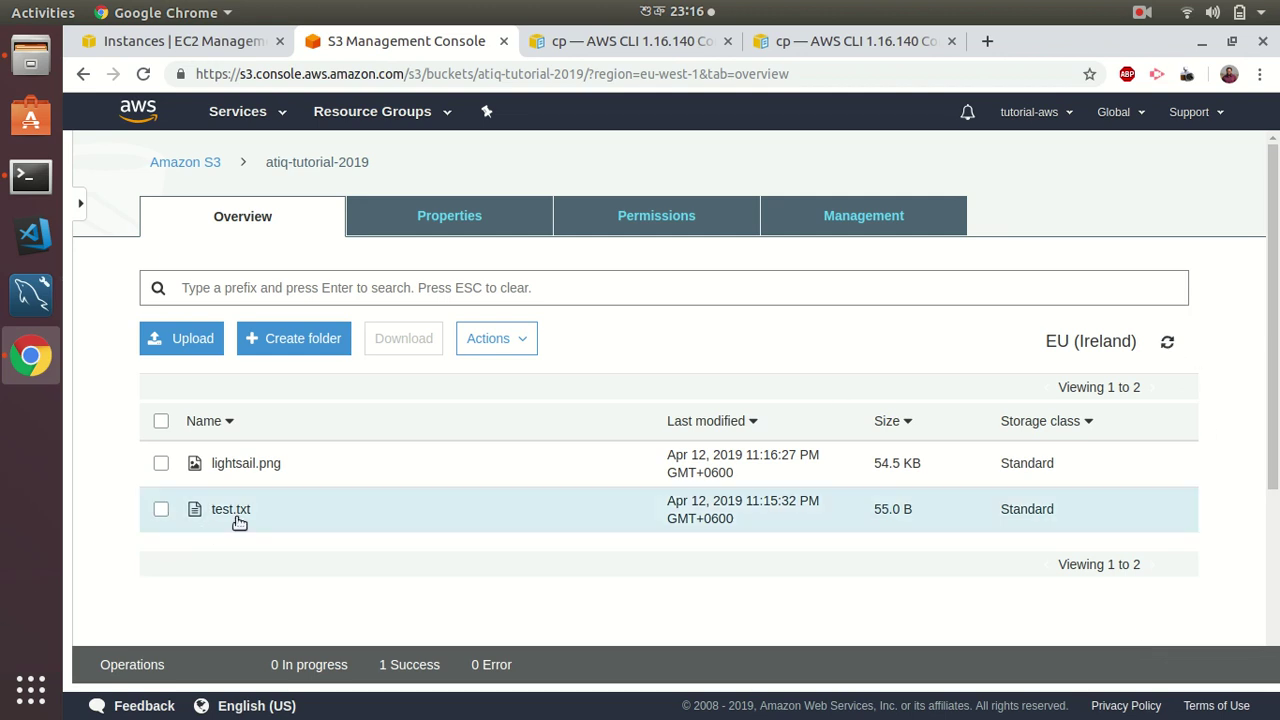
Switch to the terminal, download lightsail.png from the 2019 tutorial bucket as test.png with aws s3 cp, and list the directory's files
{"action": "left_click", "coordinate": [30, 176]}
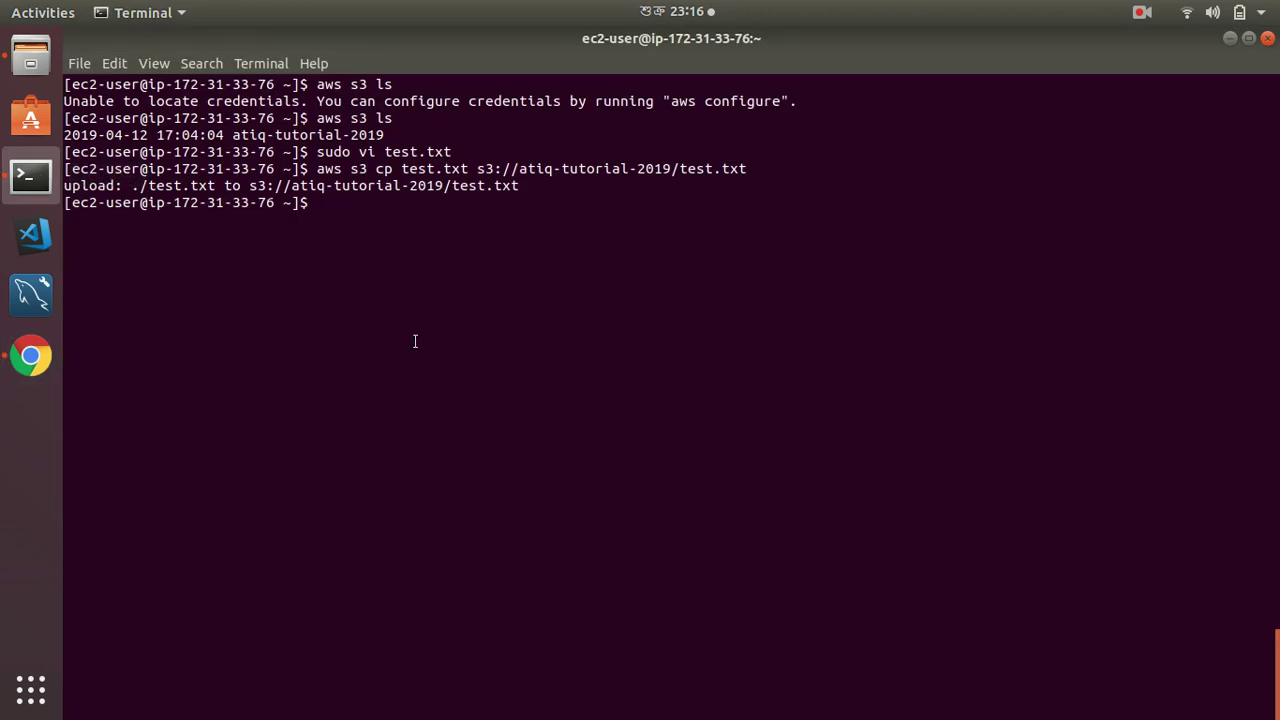
{"action": "type", "text": "aws s3 s"}
{"action": "key", "text": "BackSpace"}
{"action": "type", "text": "cp s3:ati"}
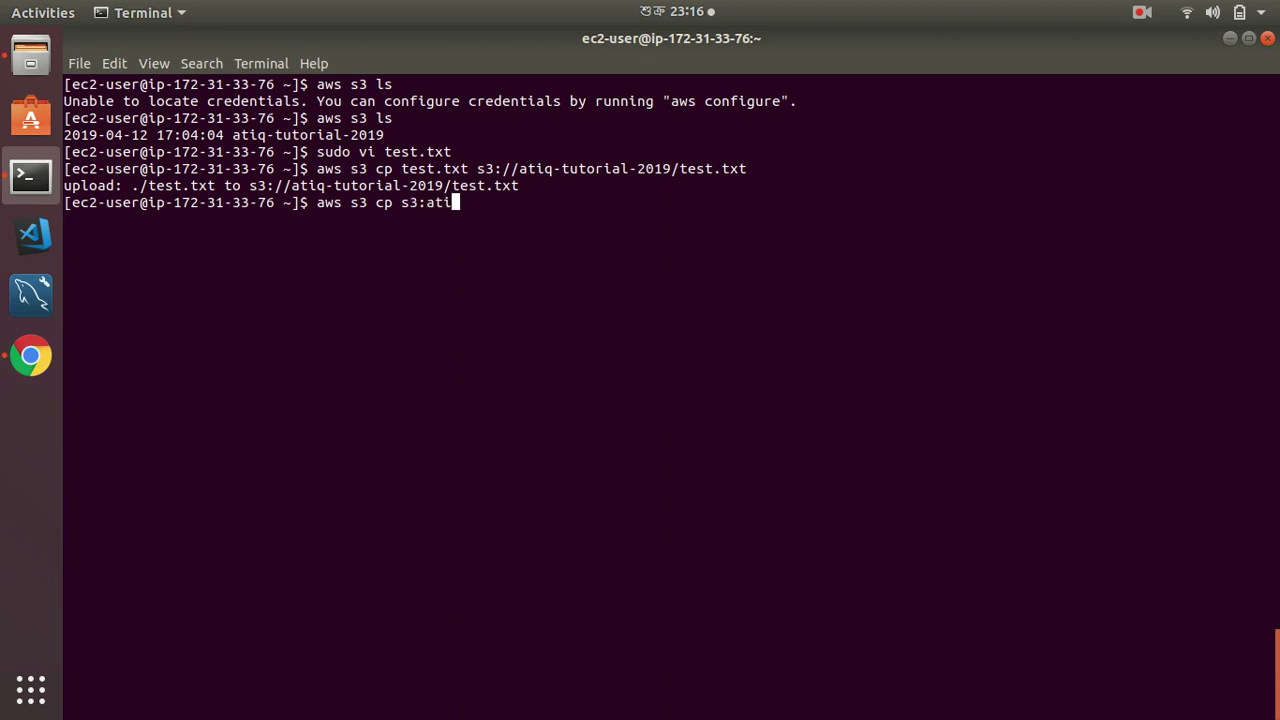
{"action": "type", "text": "q"}
{"action": "key", "text": "BackSpace"}
{"action": "key", "text": "BackSpace"}
{"action": "key", "text": "BackSpace"}
{"action": "key", "text": "BackSpace"}
{"action": "type", "text": "//atiq-tutorial-20"}
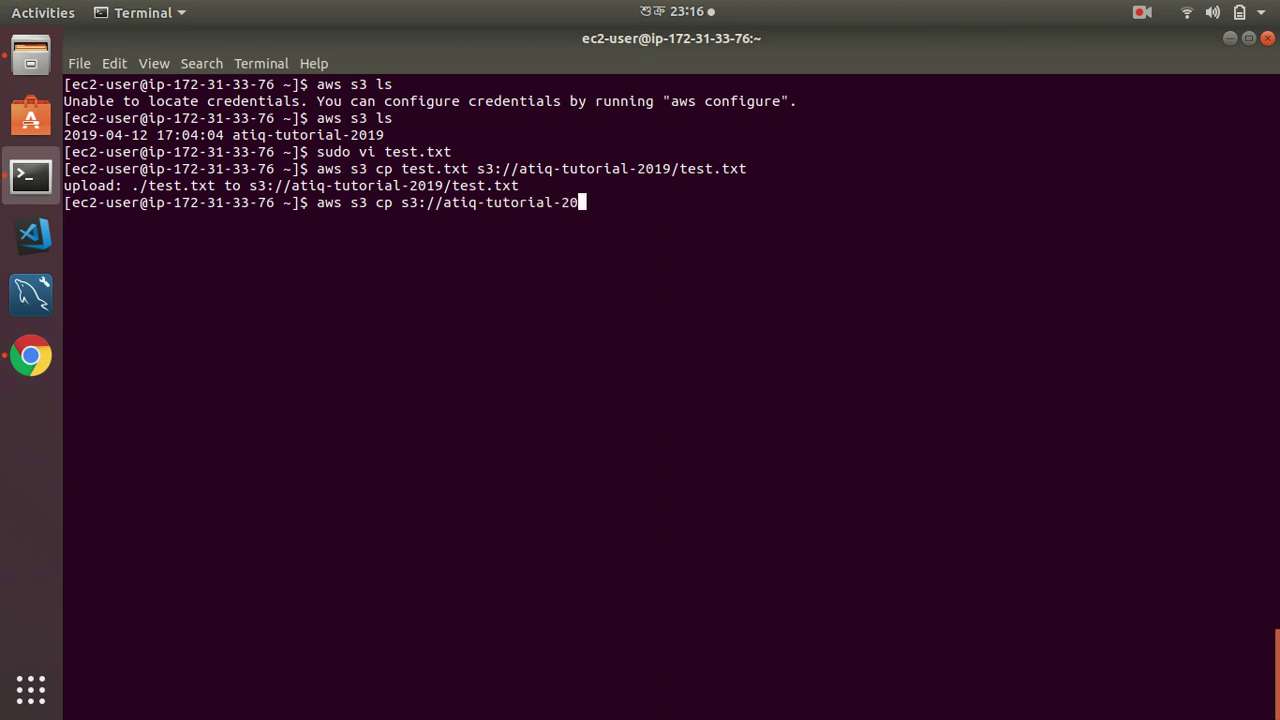
{"action": "type", "text": "19/lightsail."}
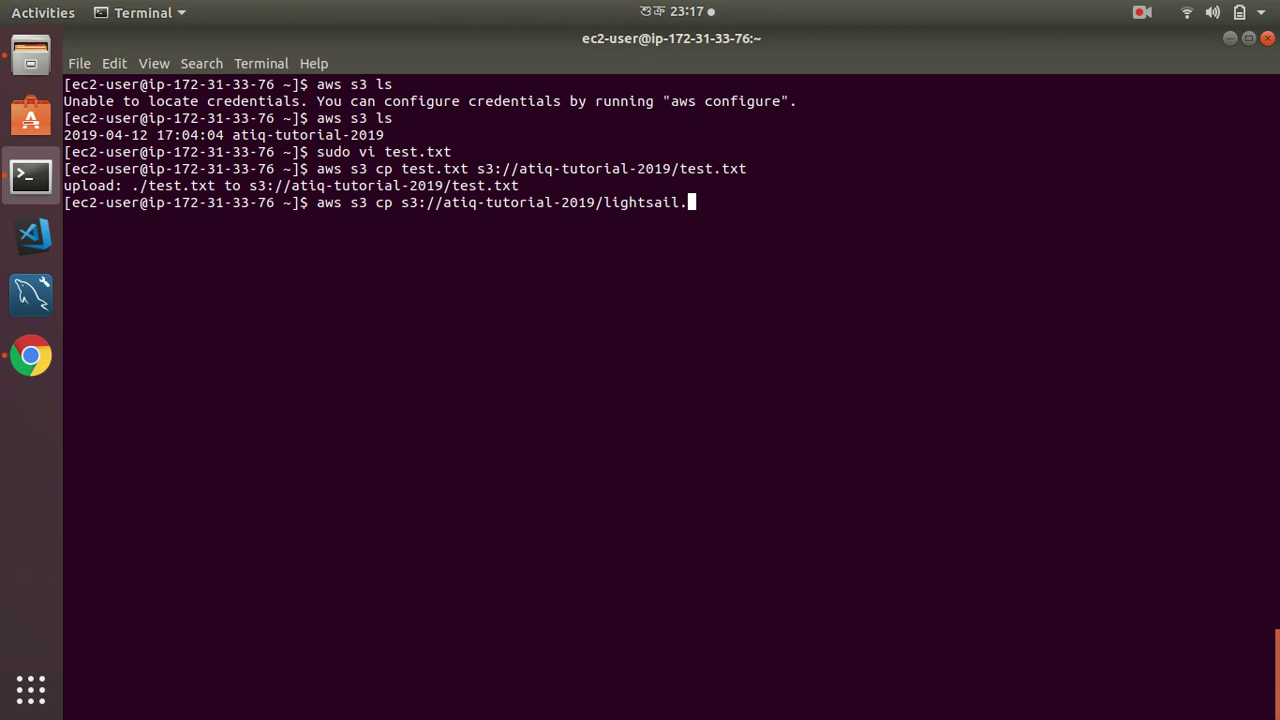
{"action": "type", "text": "png test.png"}
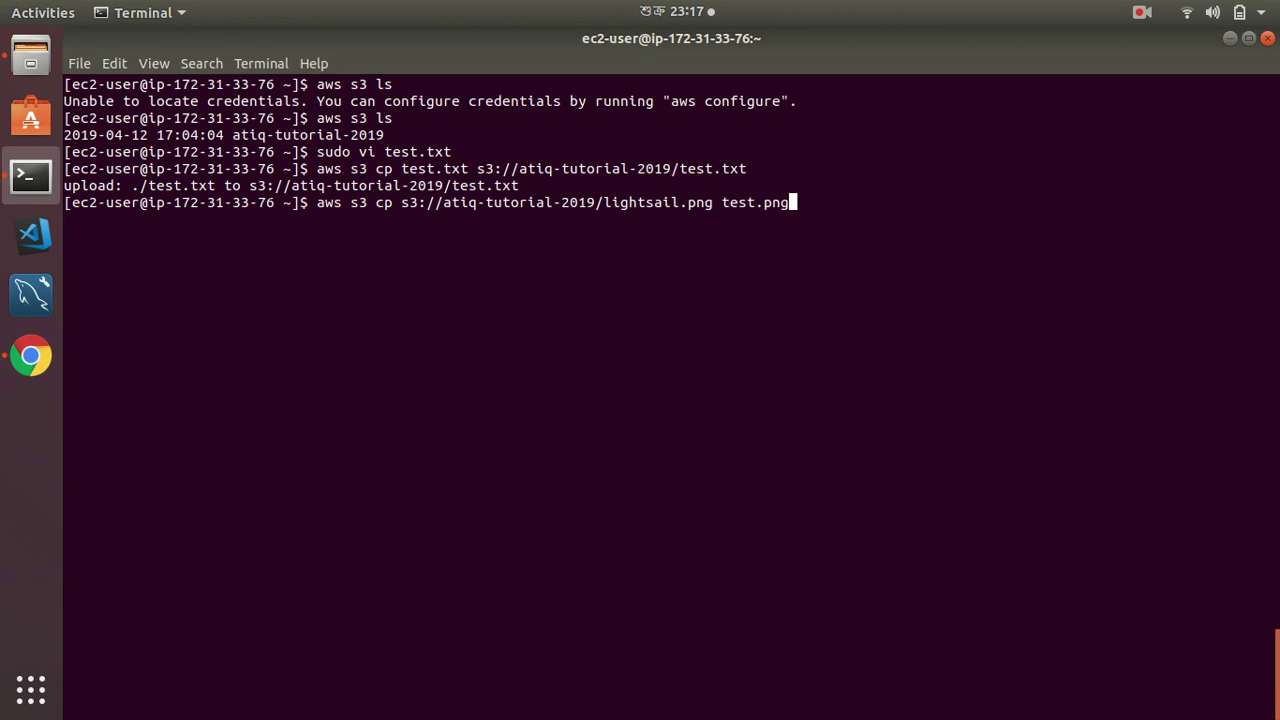
{"action": "key", "text": "Return"}
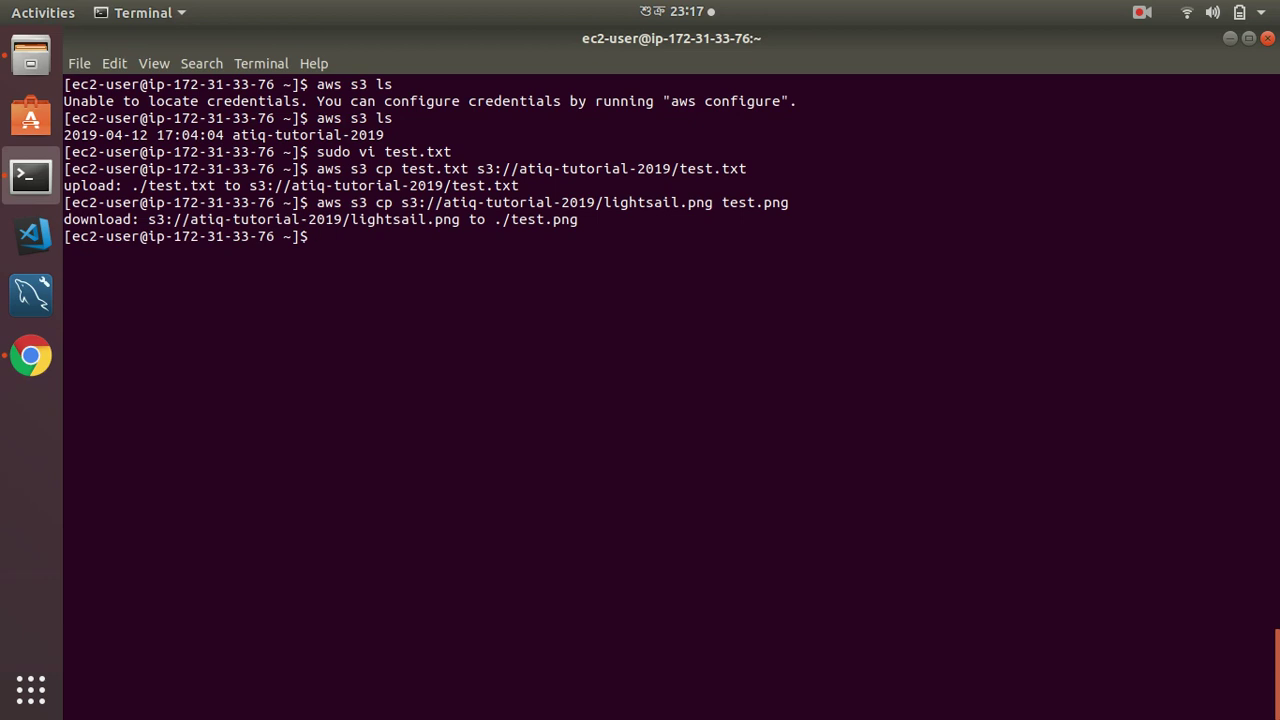
{"action": "type", "text": "ls"}
{"action": "key", "text": "Return"}
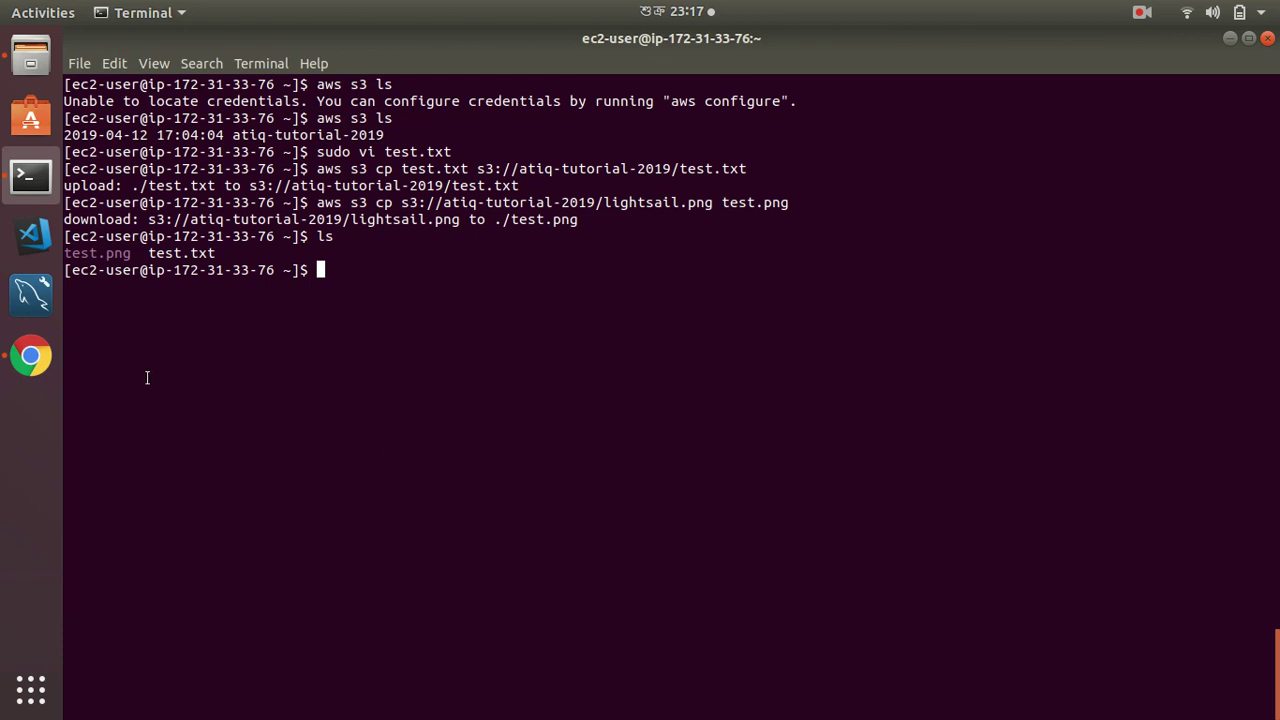
Switch to the EC2 console in Chrome and terminate the aws-tut instance, confirming the termination
{"action": "left_click", "coordinate": [40, 360]}
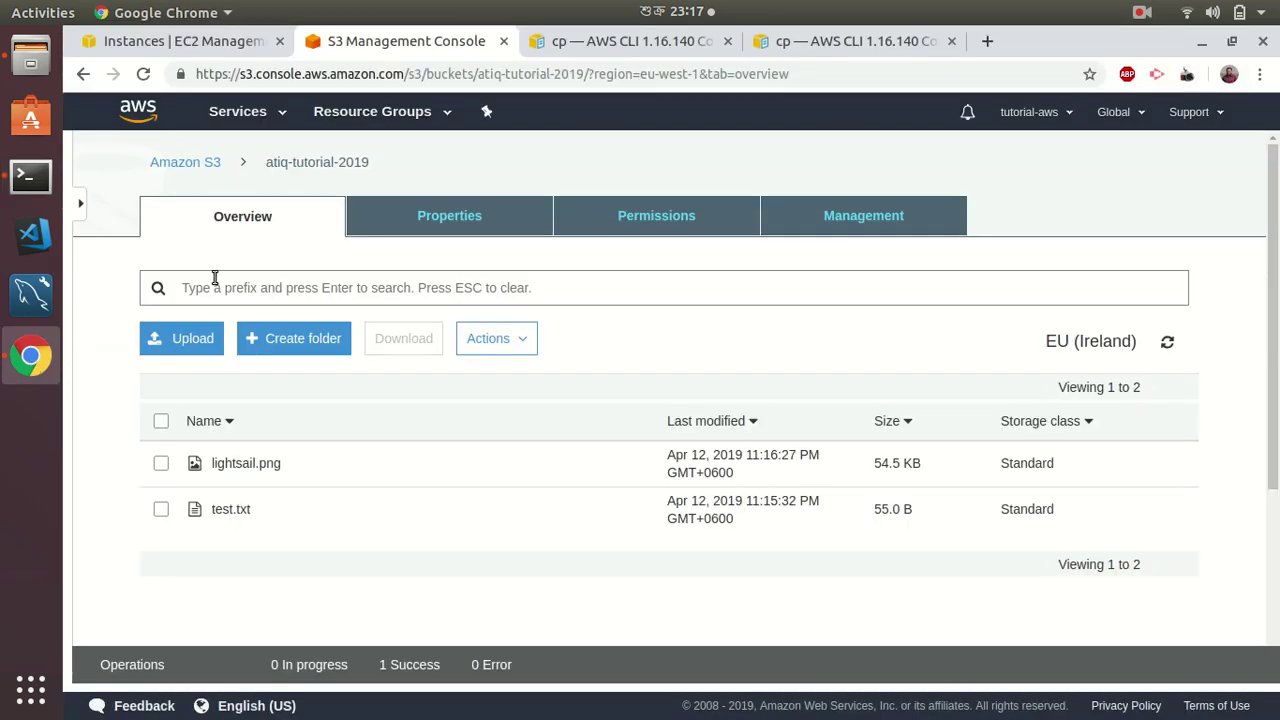
{"action": "left_click", "coordinate": [222, 42]}
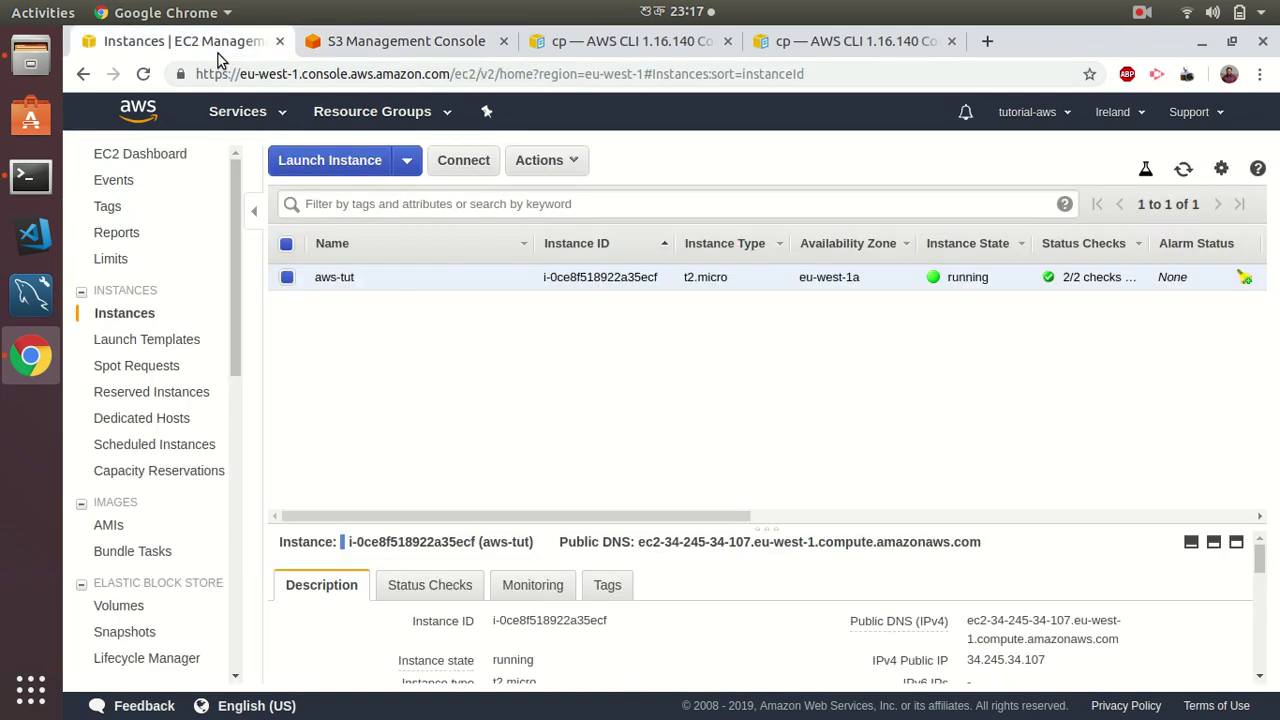
{"action": "left_click", "coordinate": [568, 168]}
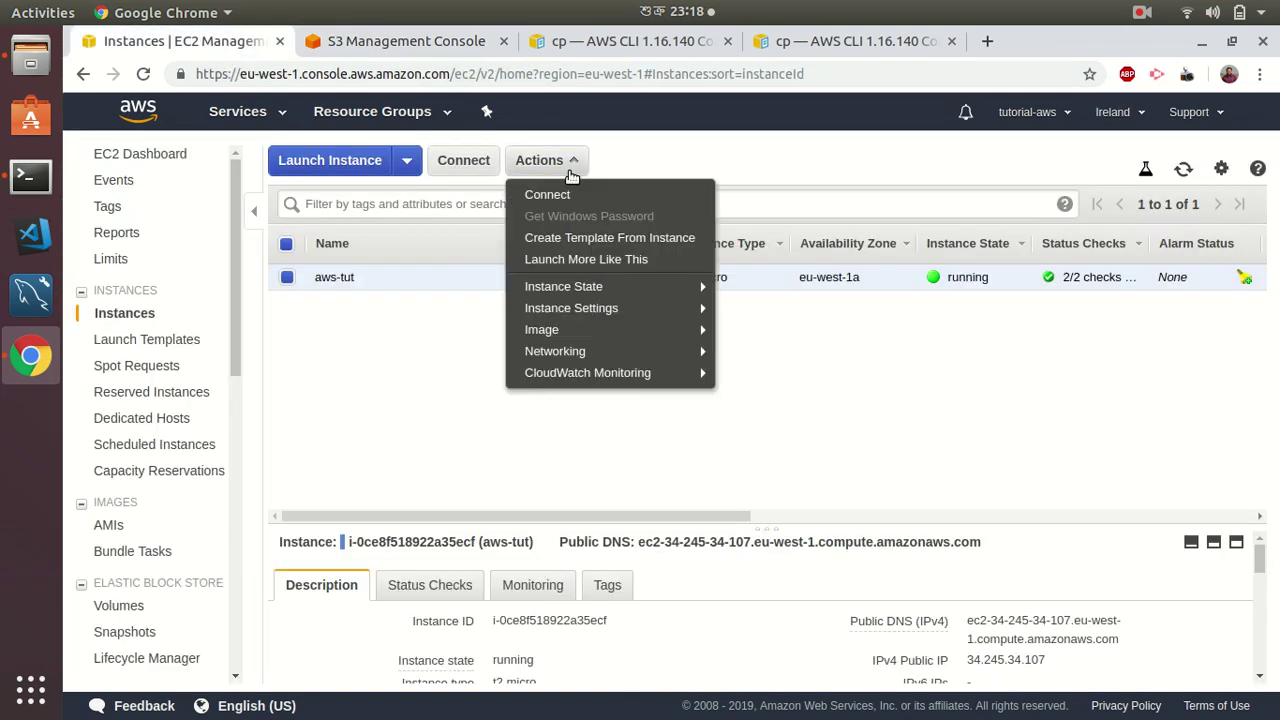
{"action": "mouse_move", "coordinate": [608, 289]}
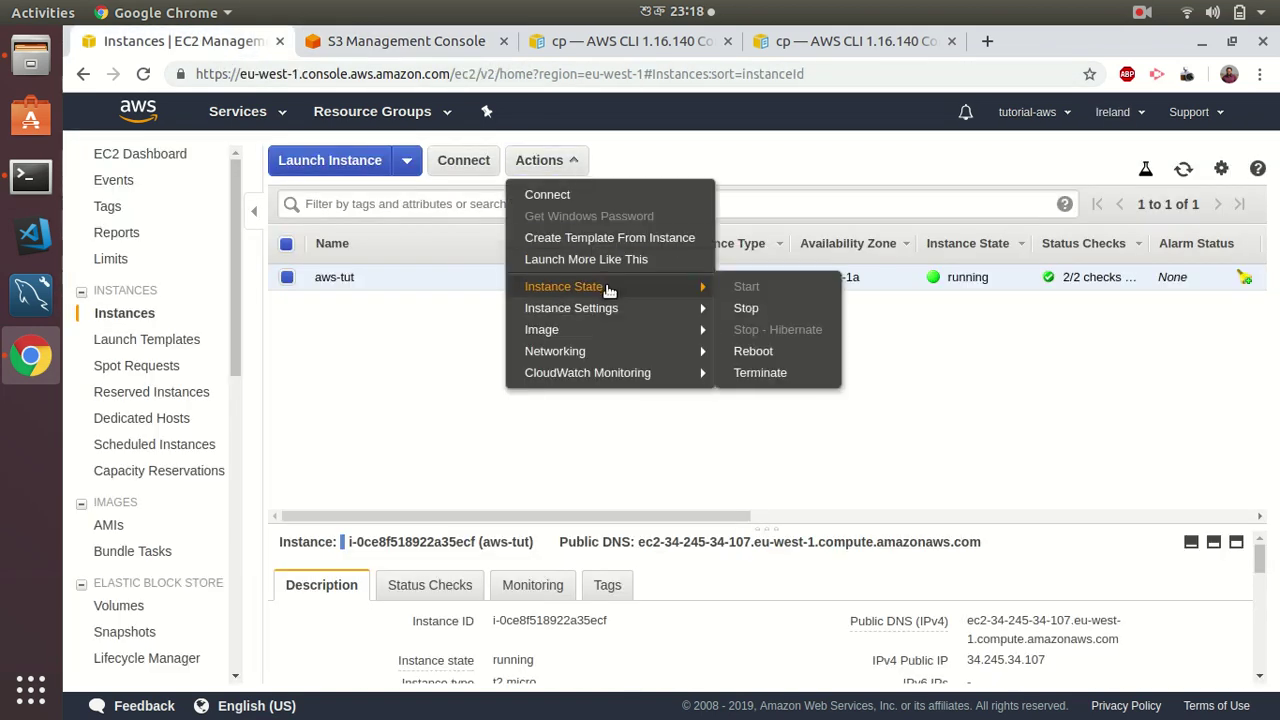
{"action": "left_click", "coordinate": [760, 373]}
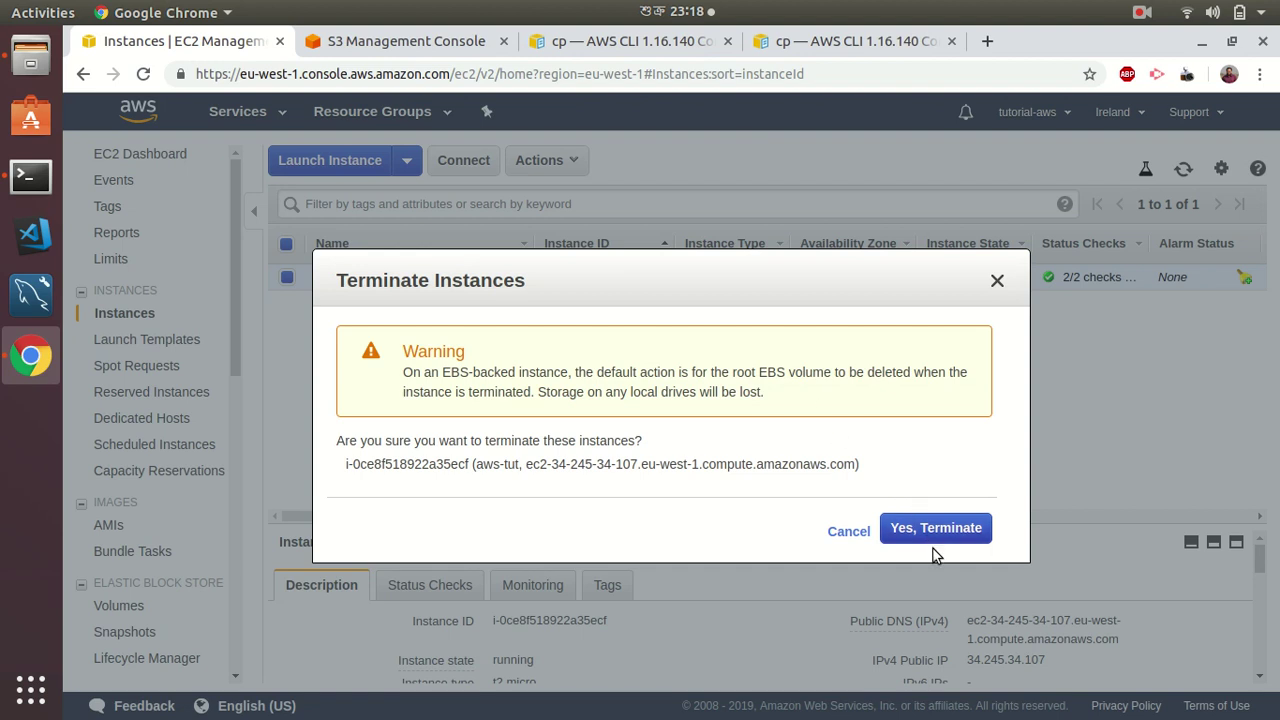
{"action": "left_click", "coordinate": [929, 531]}
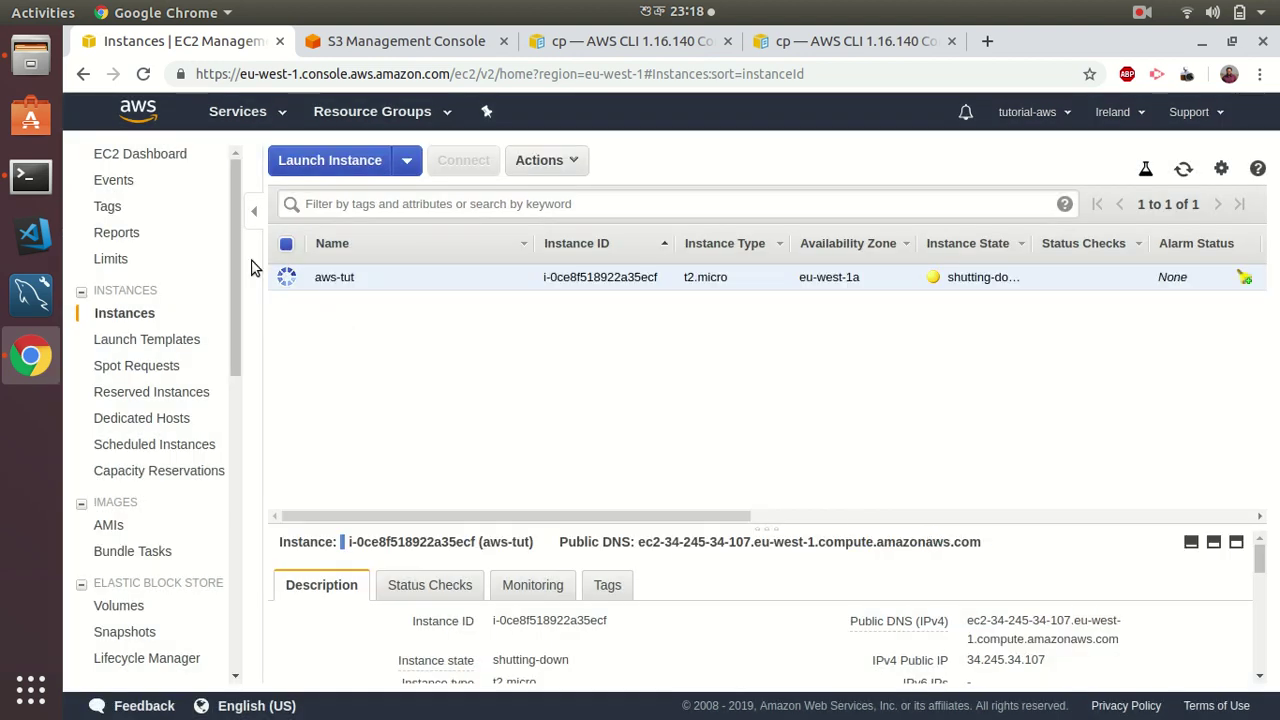
Empty the 2019 tutorial bucket in the S3 console, confirming with the bucket's full name, and close its details
{"action": "left_click", "coordinate": [367, 50]}
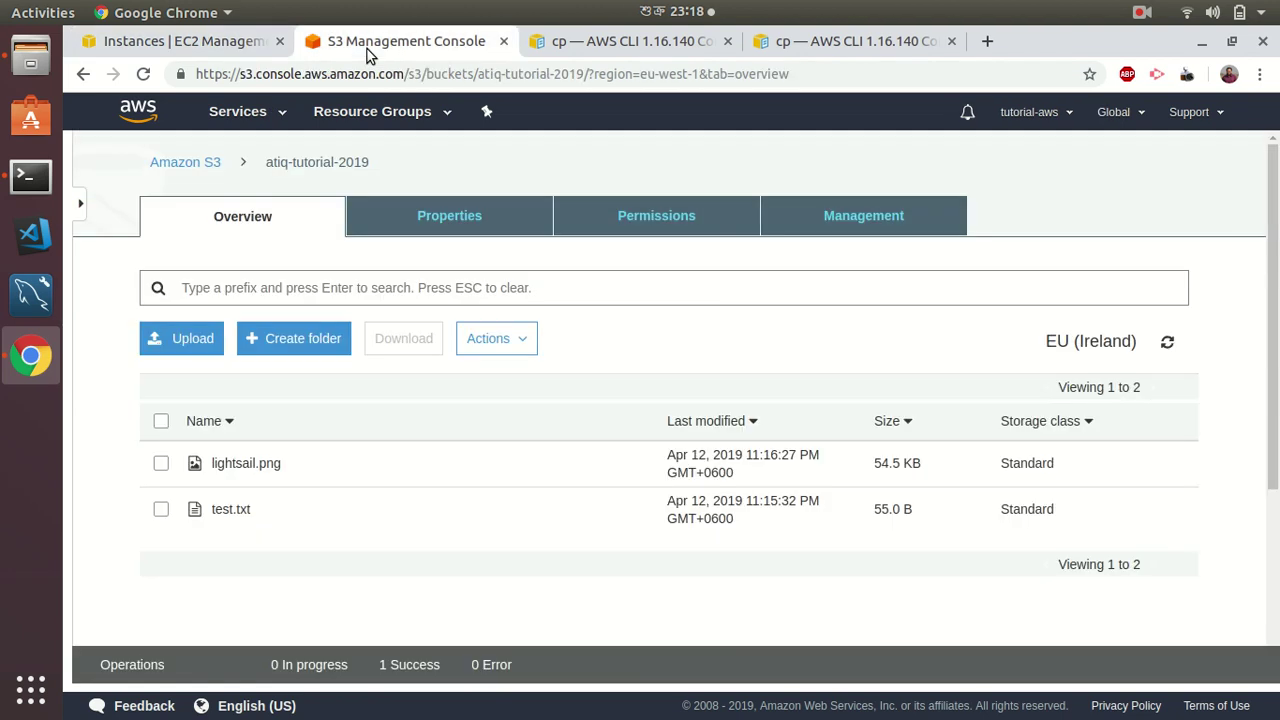
{"action": "left_click", "coordinate": [196, 166]}
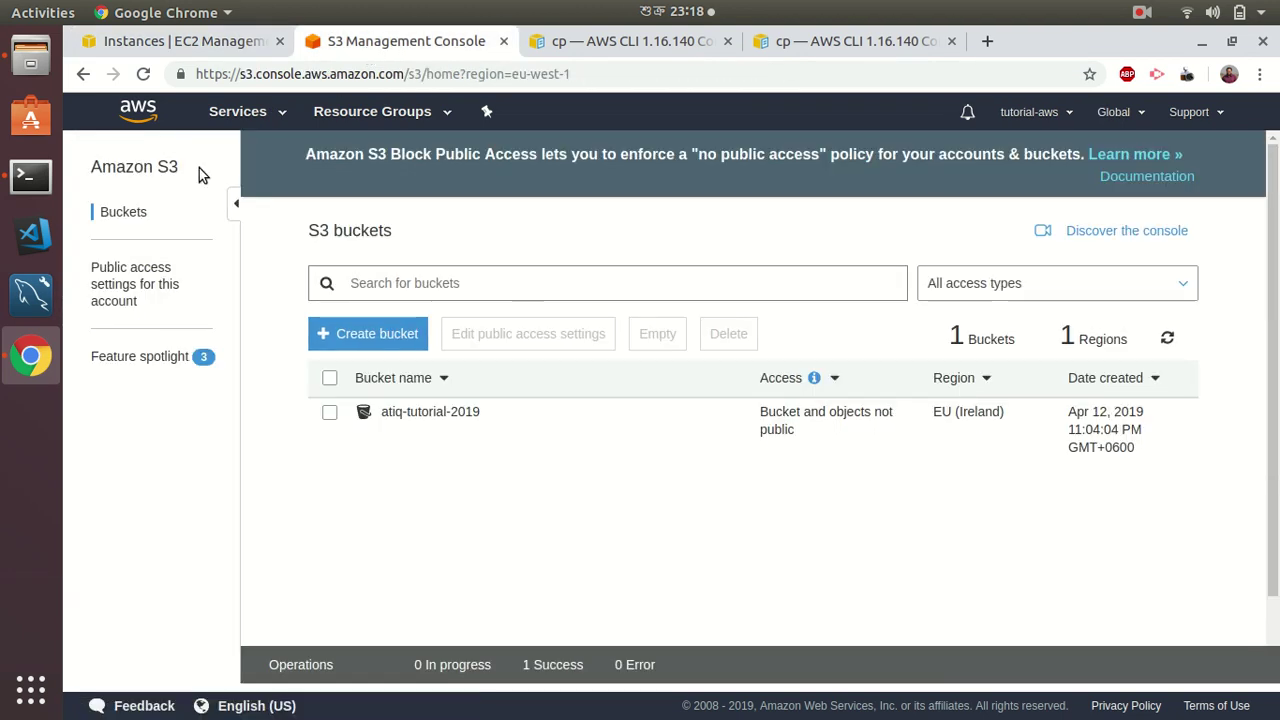
{"action": "left_click", "coordinate": [330, 414]}
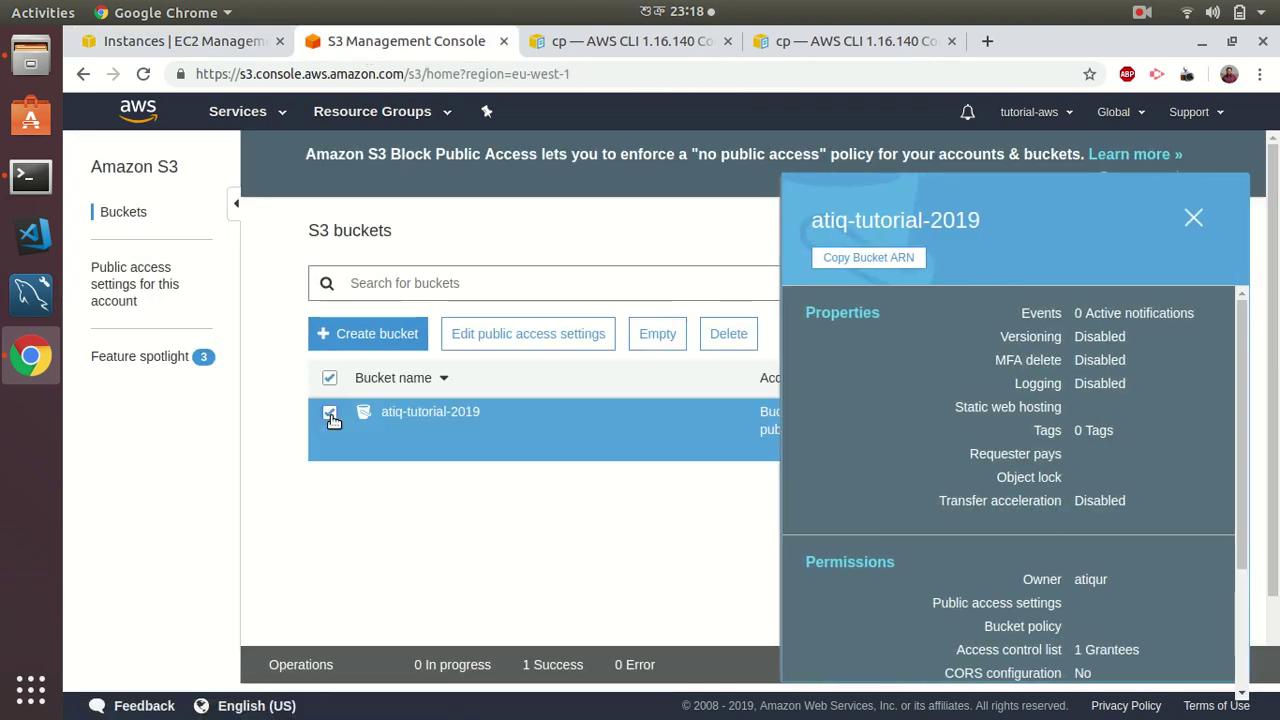
{"action": "left_click", "coordinate": [657, 338]}
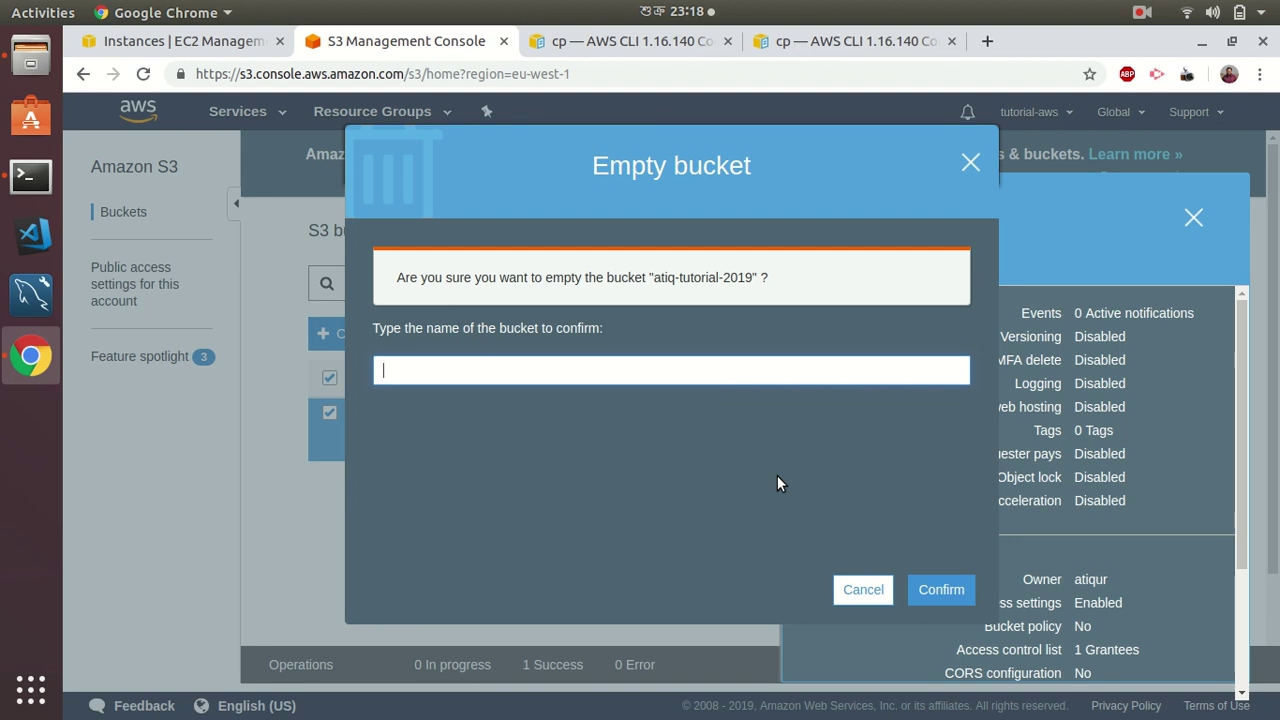
{"action": "type", "text": "at"}
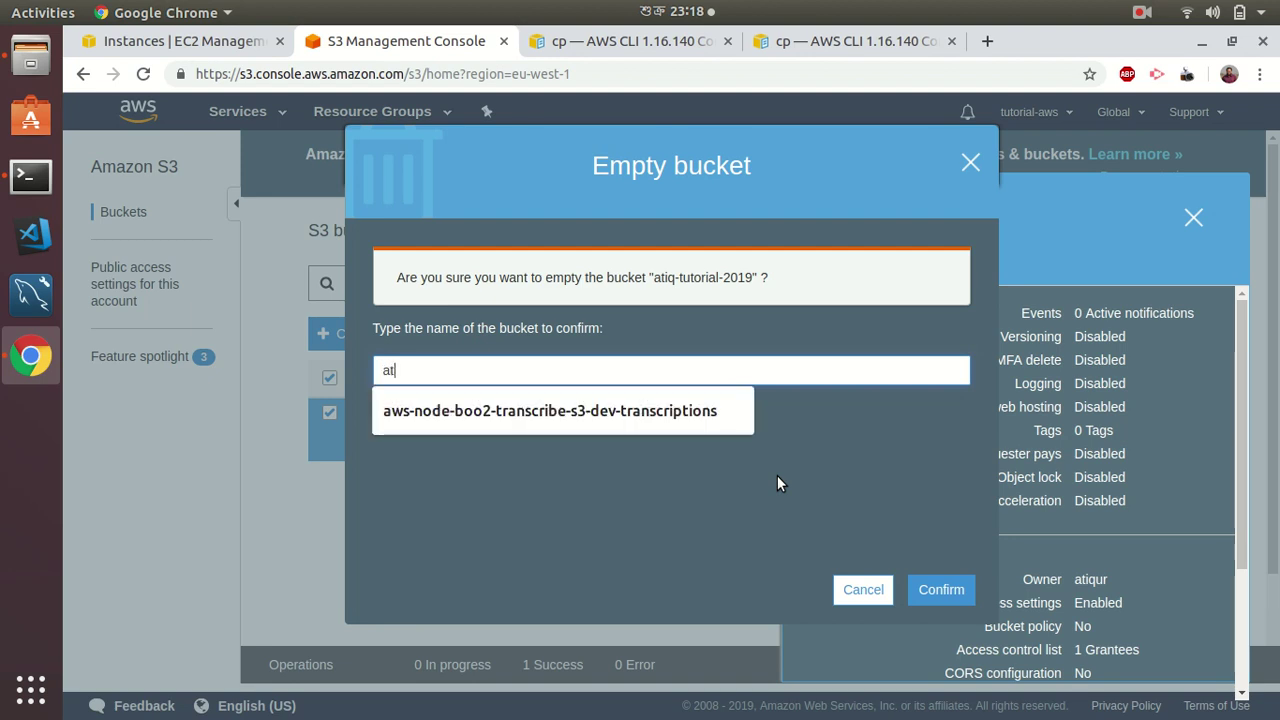
{"action": "type", "text": "iq-tutorial"}
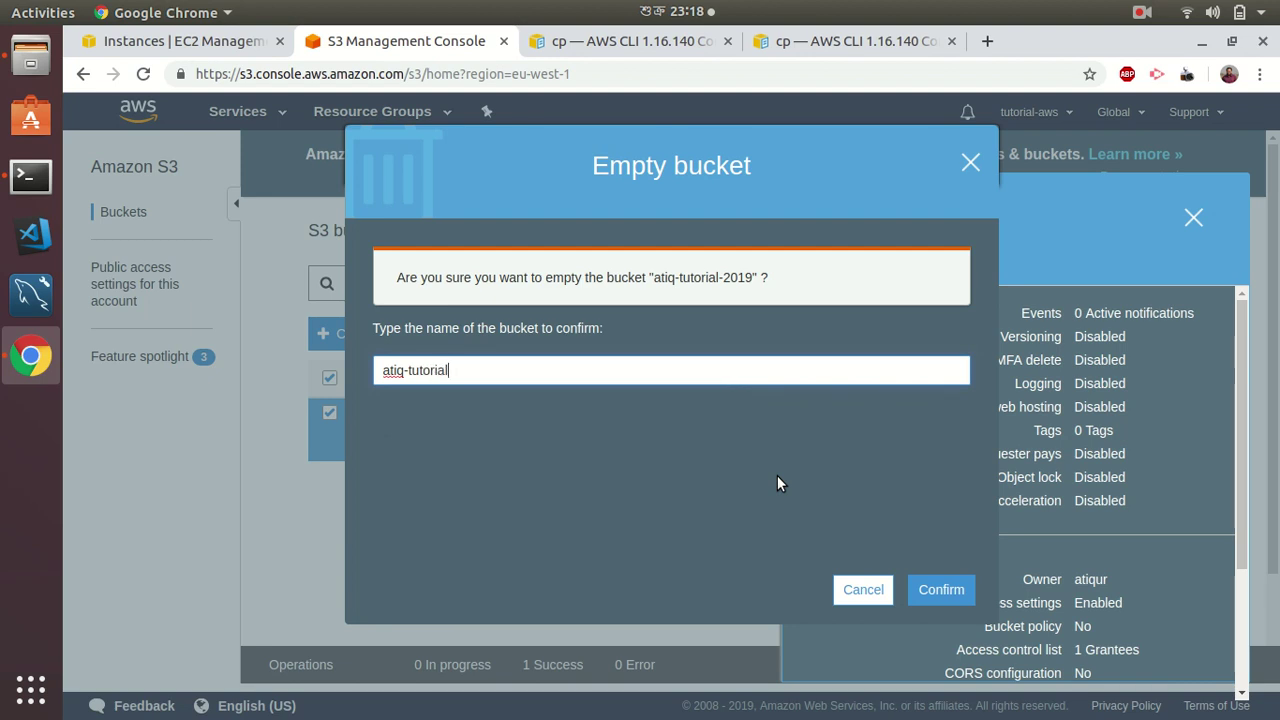
{"action": "type", "text": "-2019"}
{"action": "left_click", "coordinate": [941, 590]}
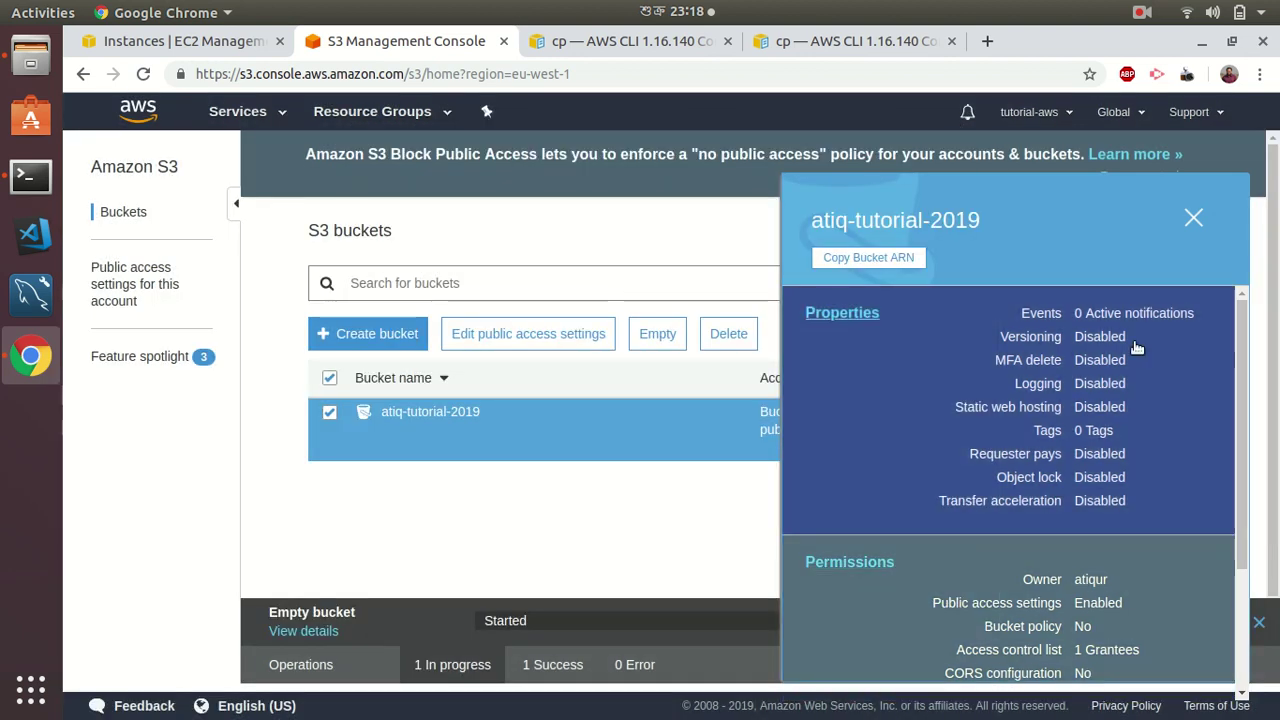
{"action": "left_click", "coordinate": [1194, 218]}
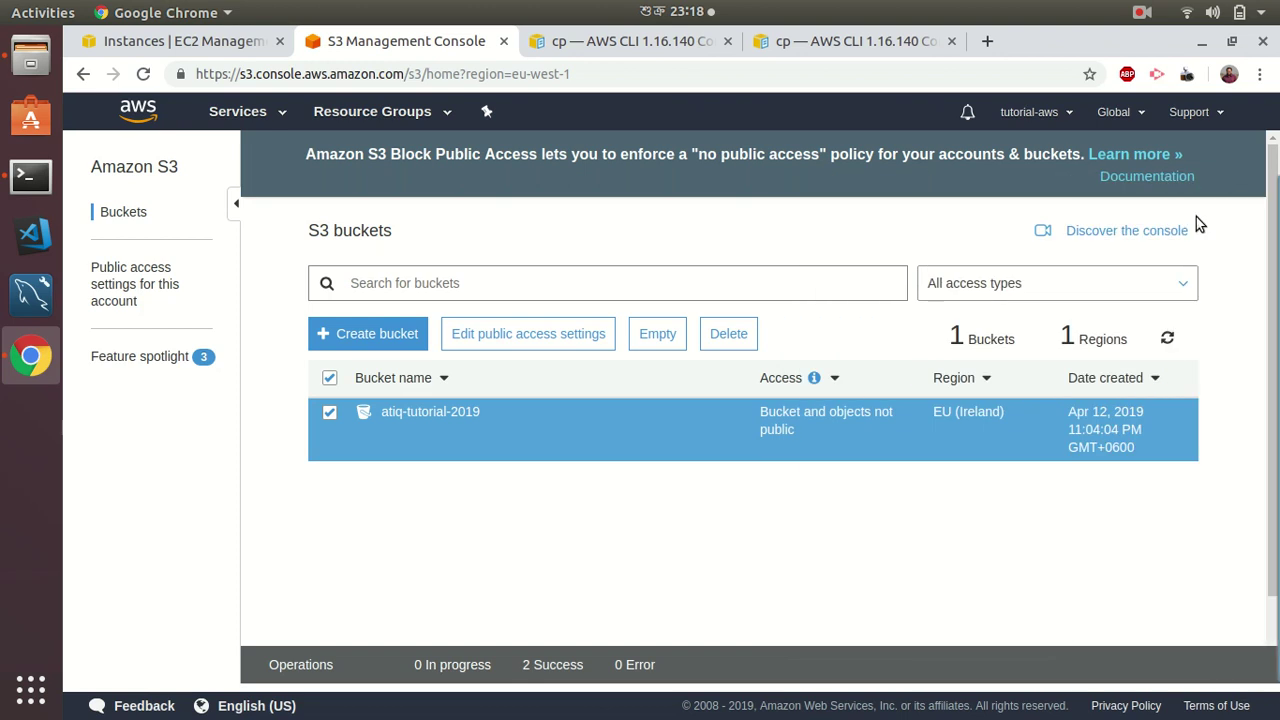
Delete the emptied 2019 tutorial bucket, entering its full name to confirm the deletion
{"action": "left_click", "coordinate": [727, 334]}
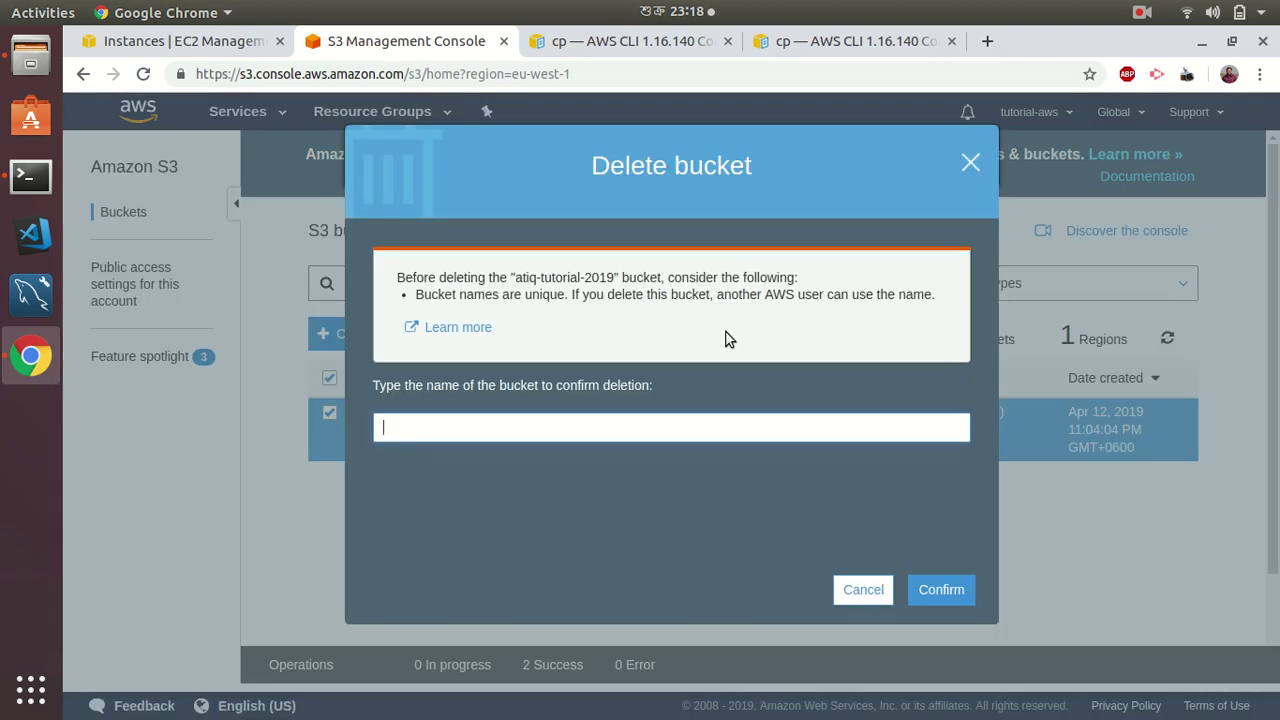
{"action": "type", "text": "atiq-tutorial-2019"}
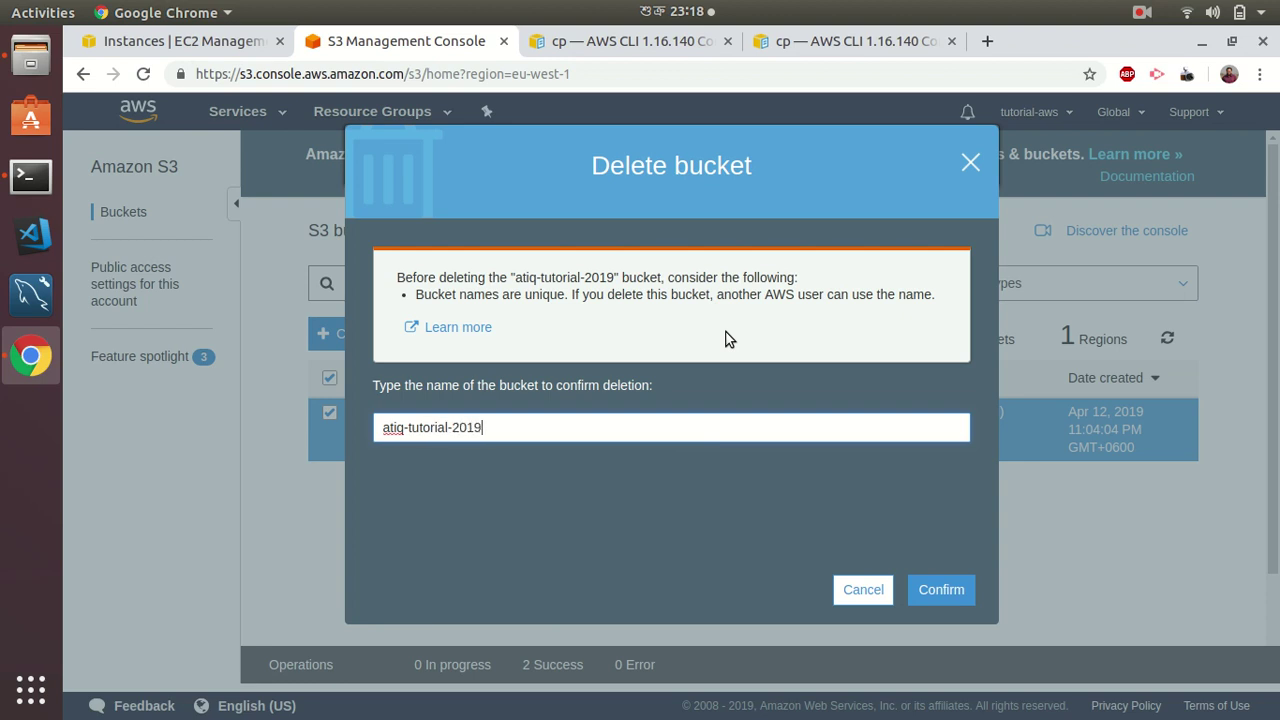
{"action": "left_click", "coordinate": [945, 590]}
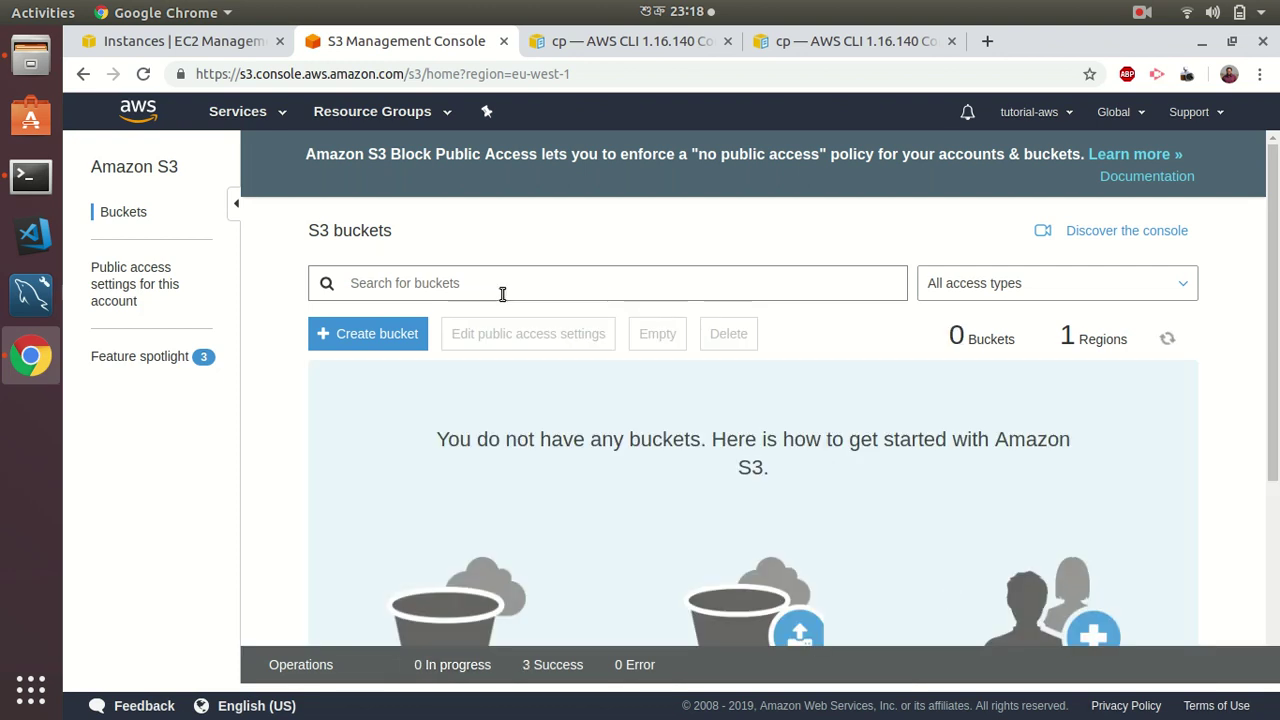
Return to the EC2 console and refresh the instance list to check the state of aws-tut
{"action": "left_click", "coordinate": [185, 41]}
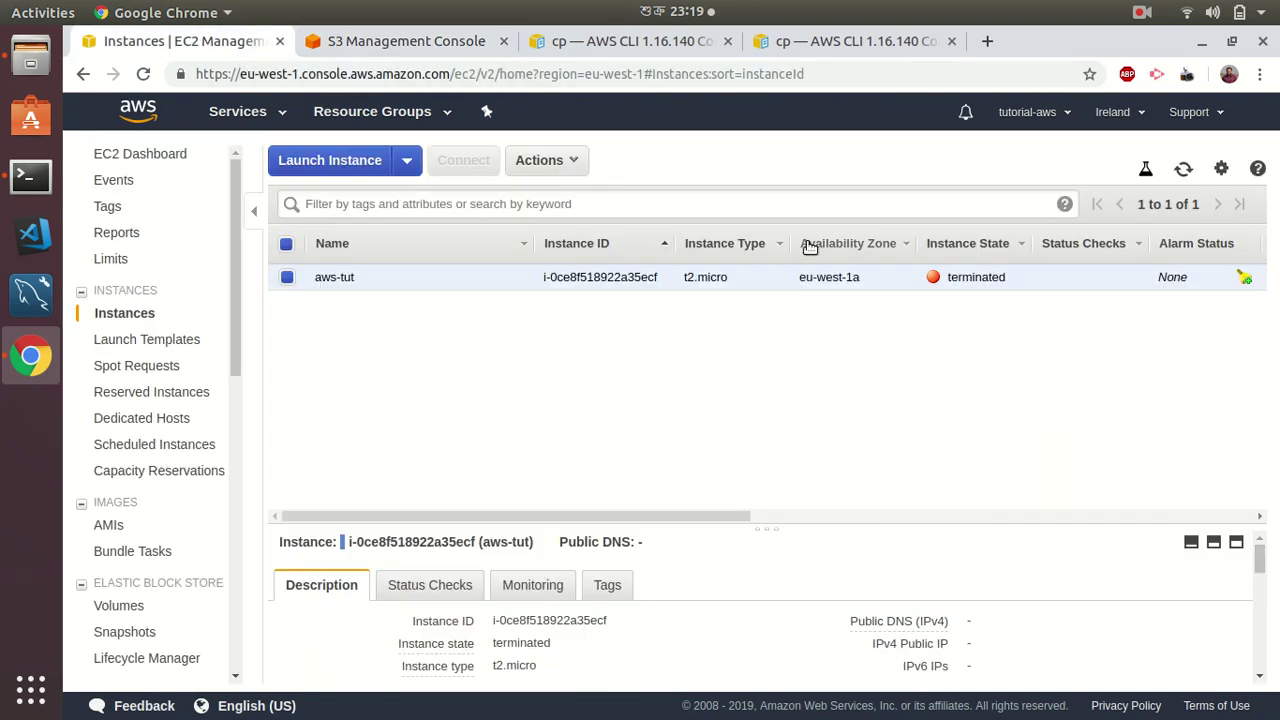
{"action": "left_click", "coordinate": [1184, 172]}
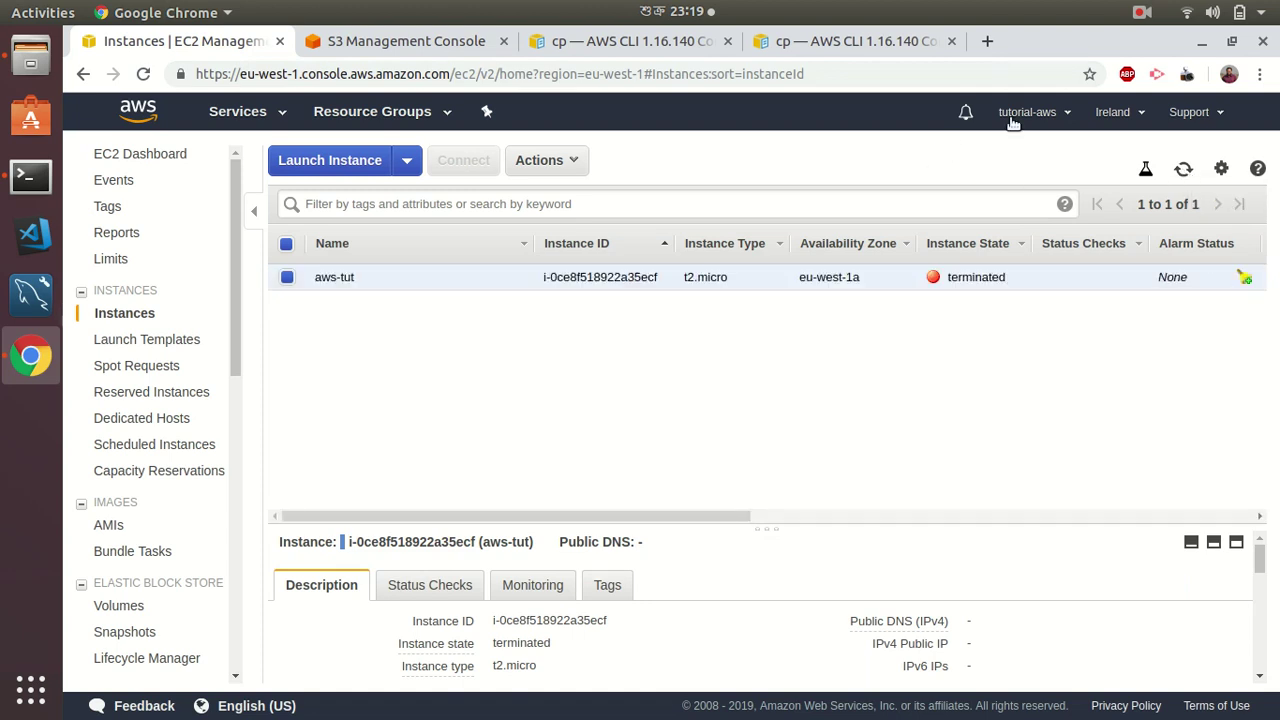
{"action": "left_click", "coordinate": [1141, 12]}
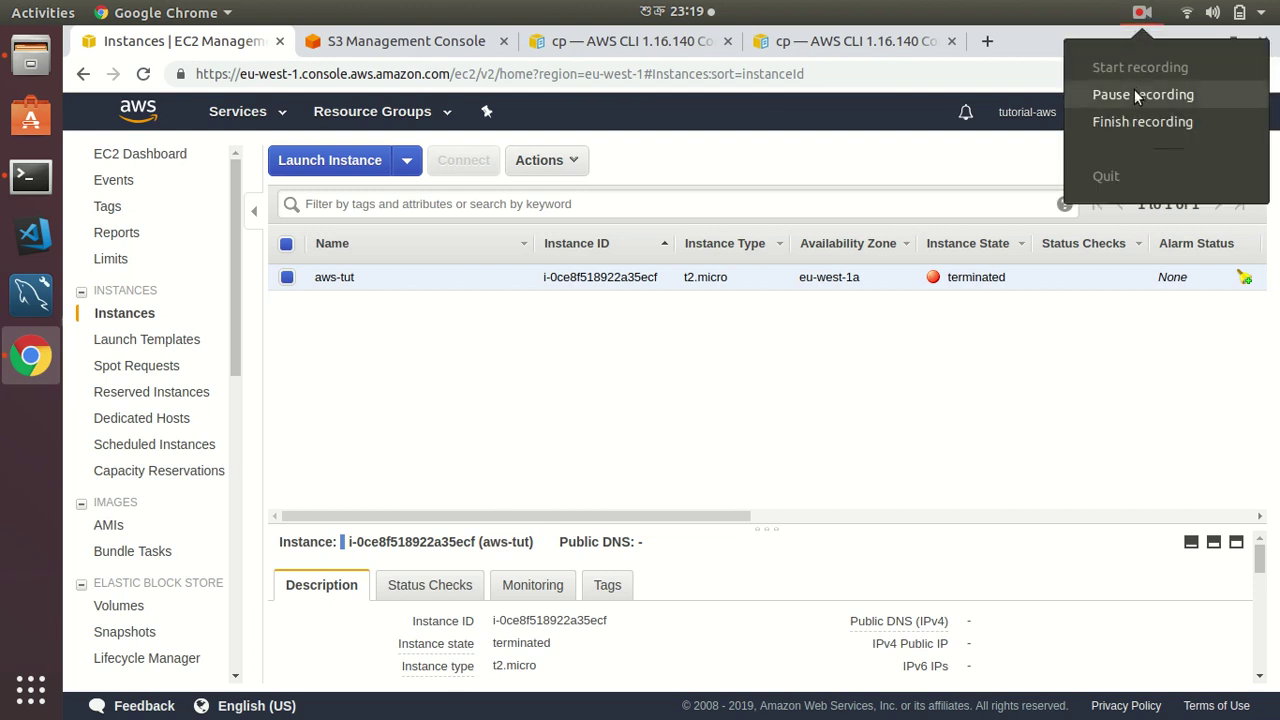